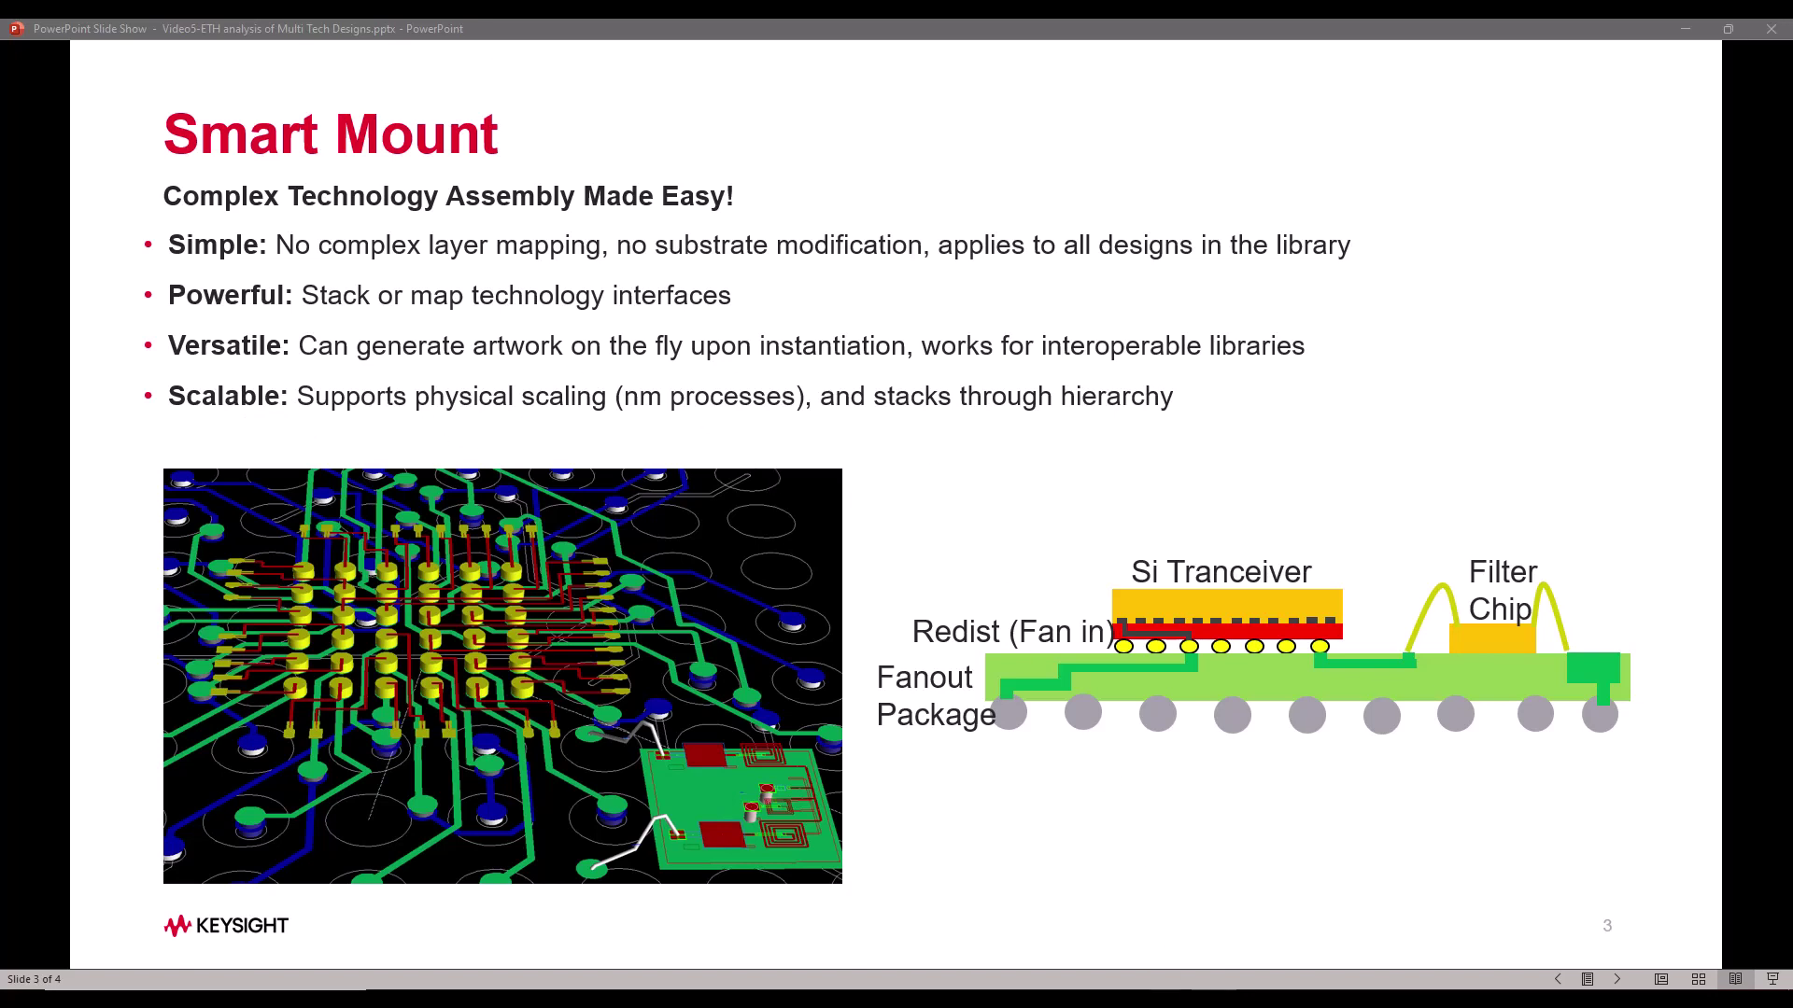
Push into the MMIC_Amp_Assembly X1 instance and select its MMIC_LTE_Amp die.
mouse_move(1167, 999)
click(1189, 961)
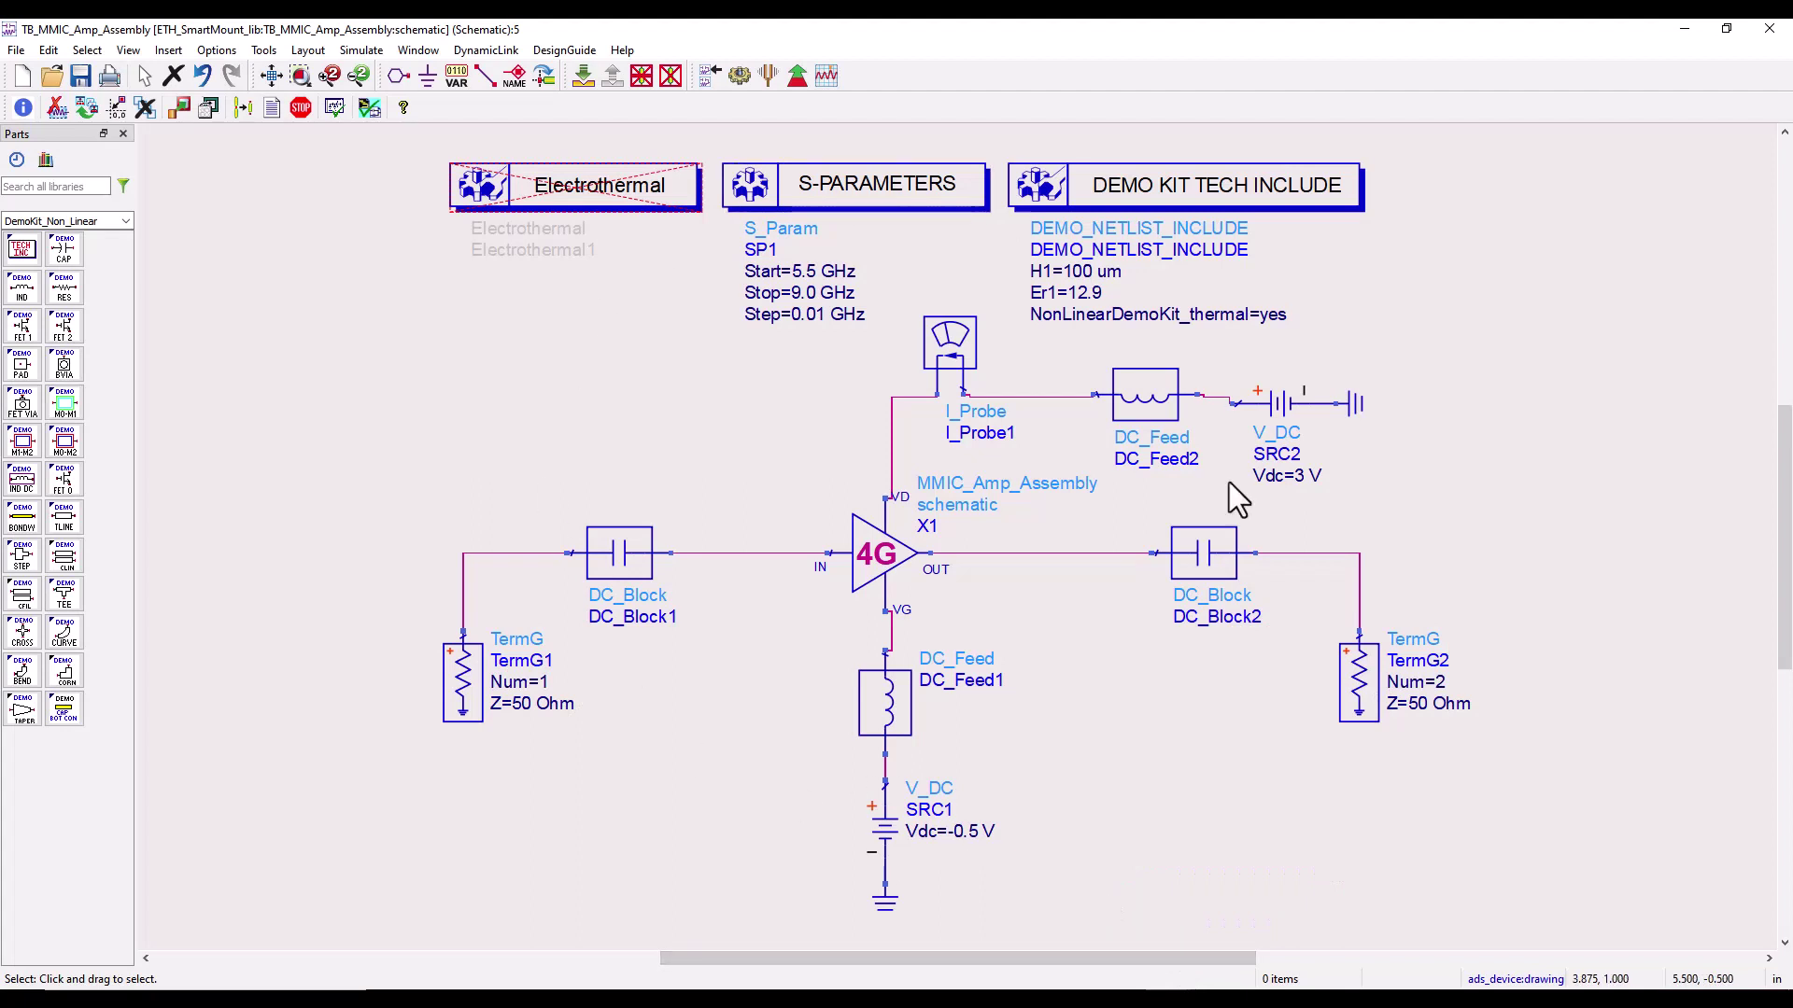
click(857, 584)
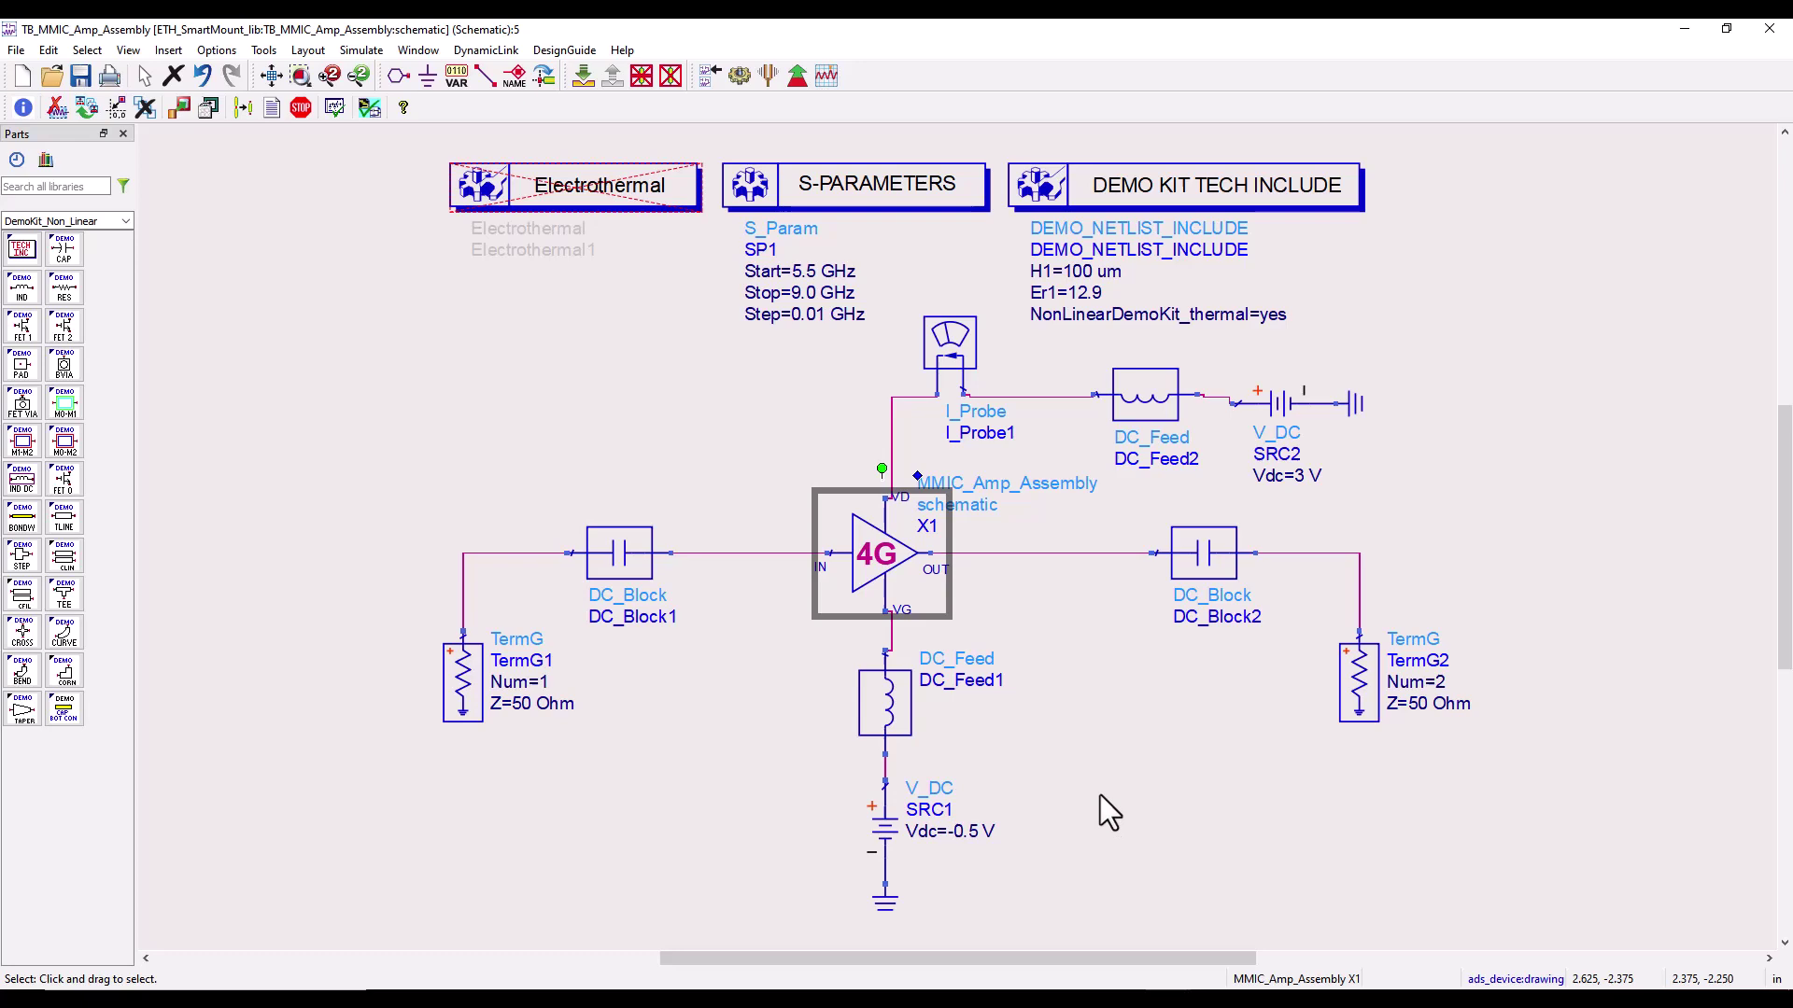
click(581, 75)
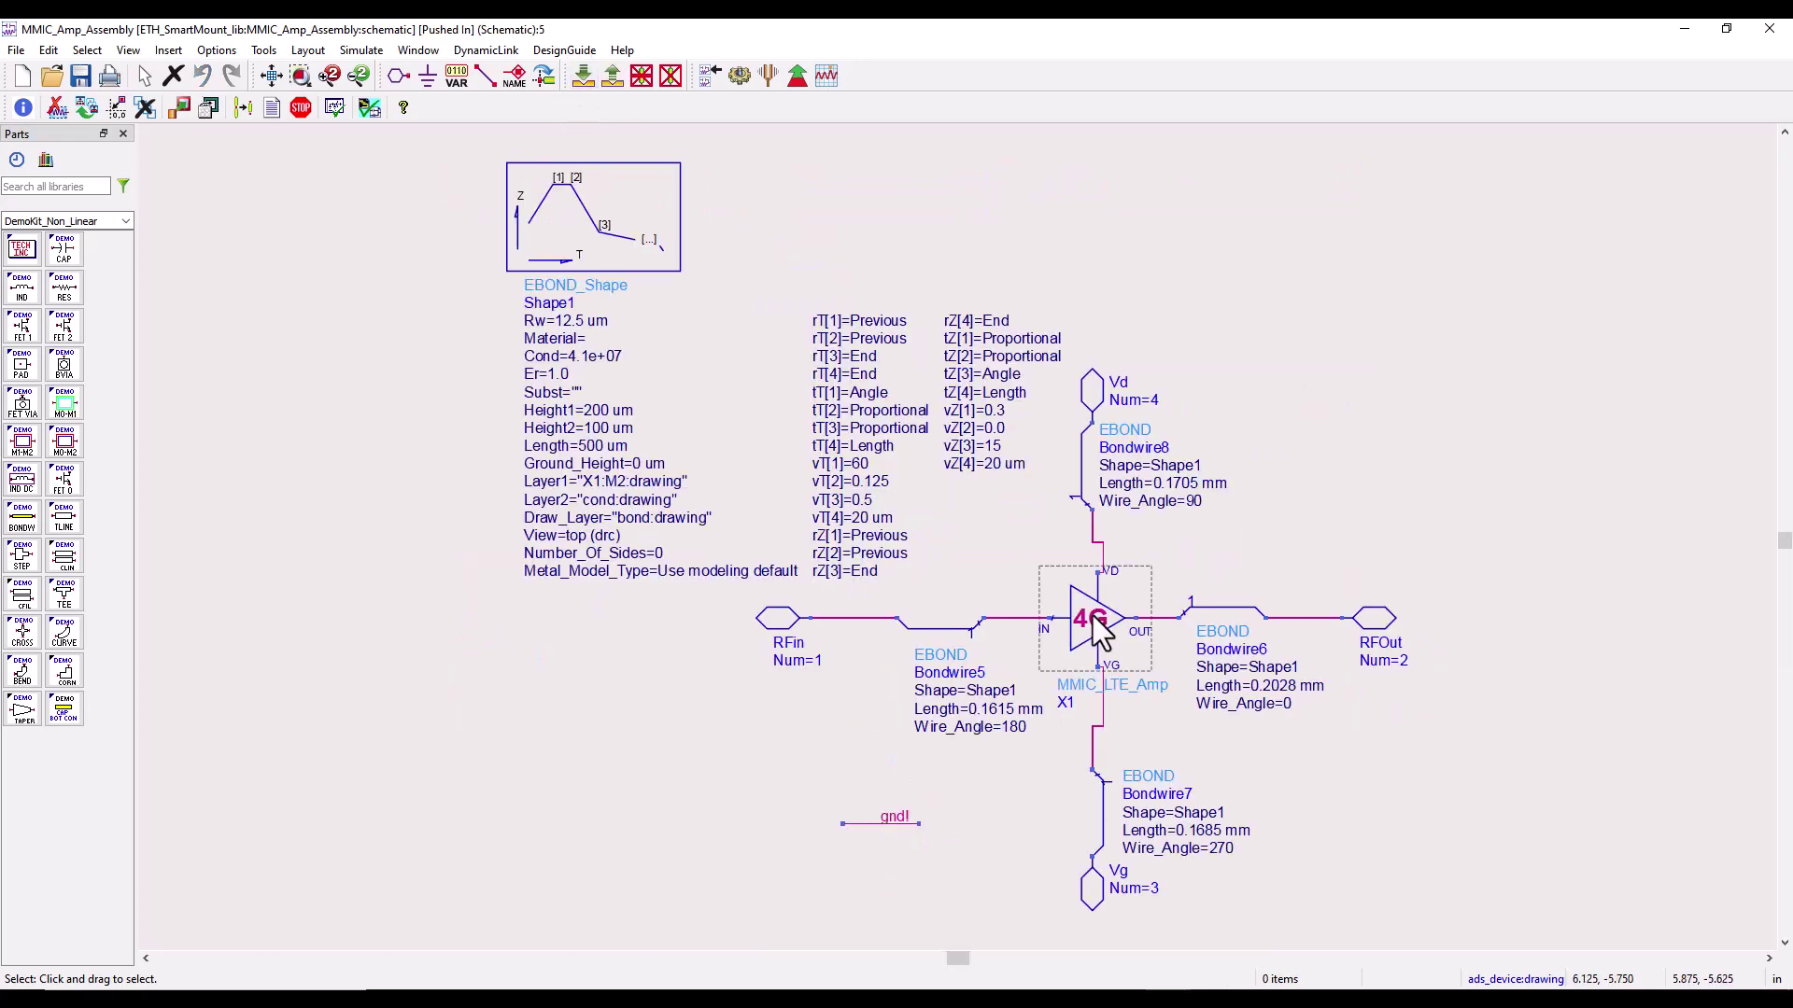
click(1099, 617)
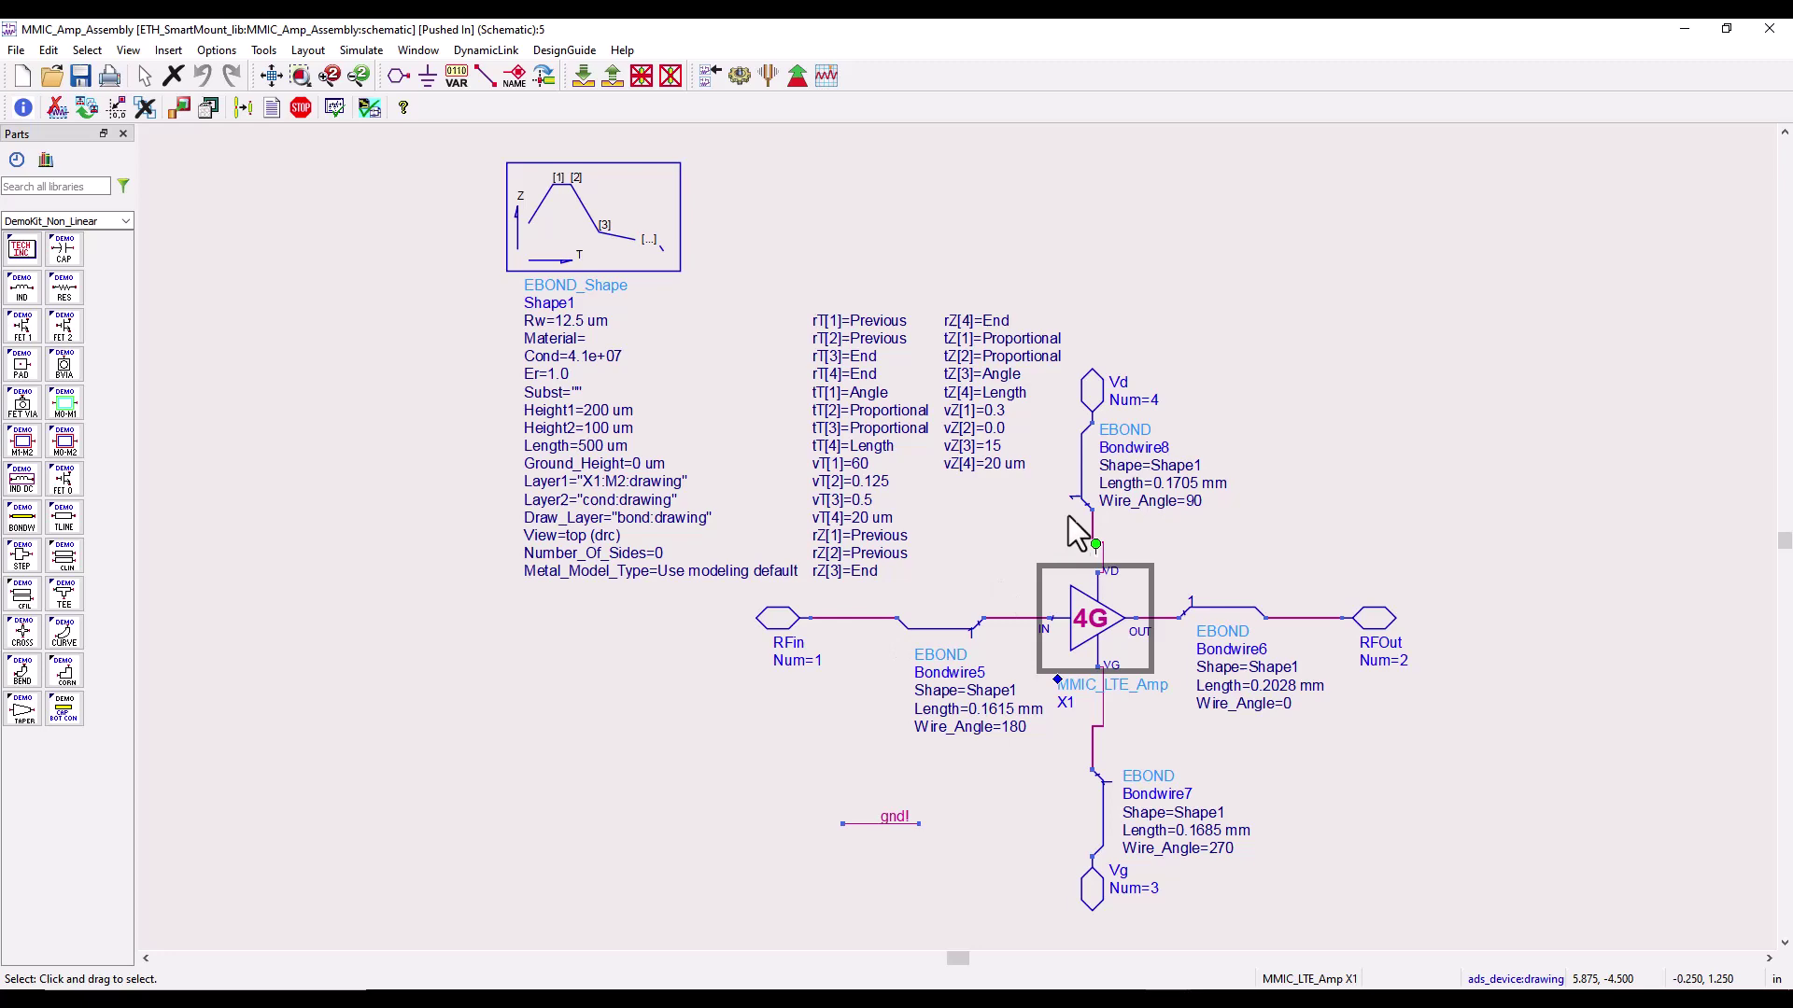
click(418, 49)
Open the MMIC_Amp_Assembly layout and orbit its laminate layer stack in 3D.
click(422, 93)
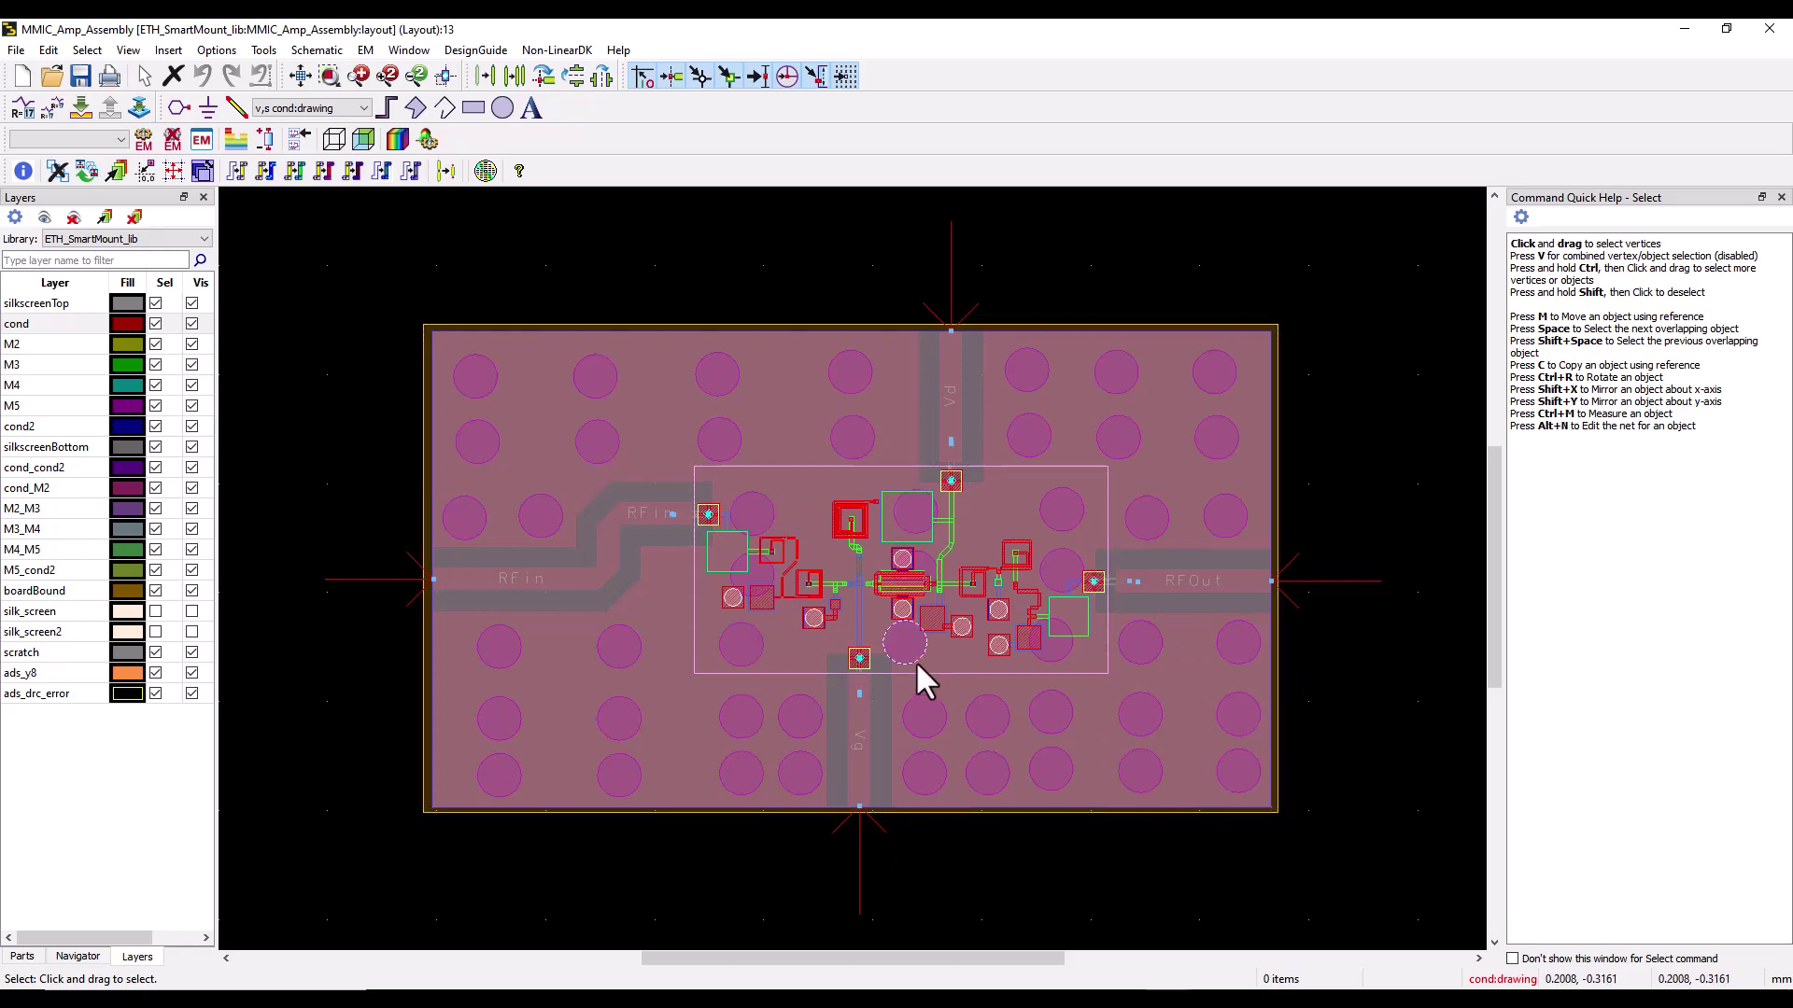
key(ctrl+3)
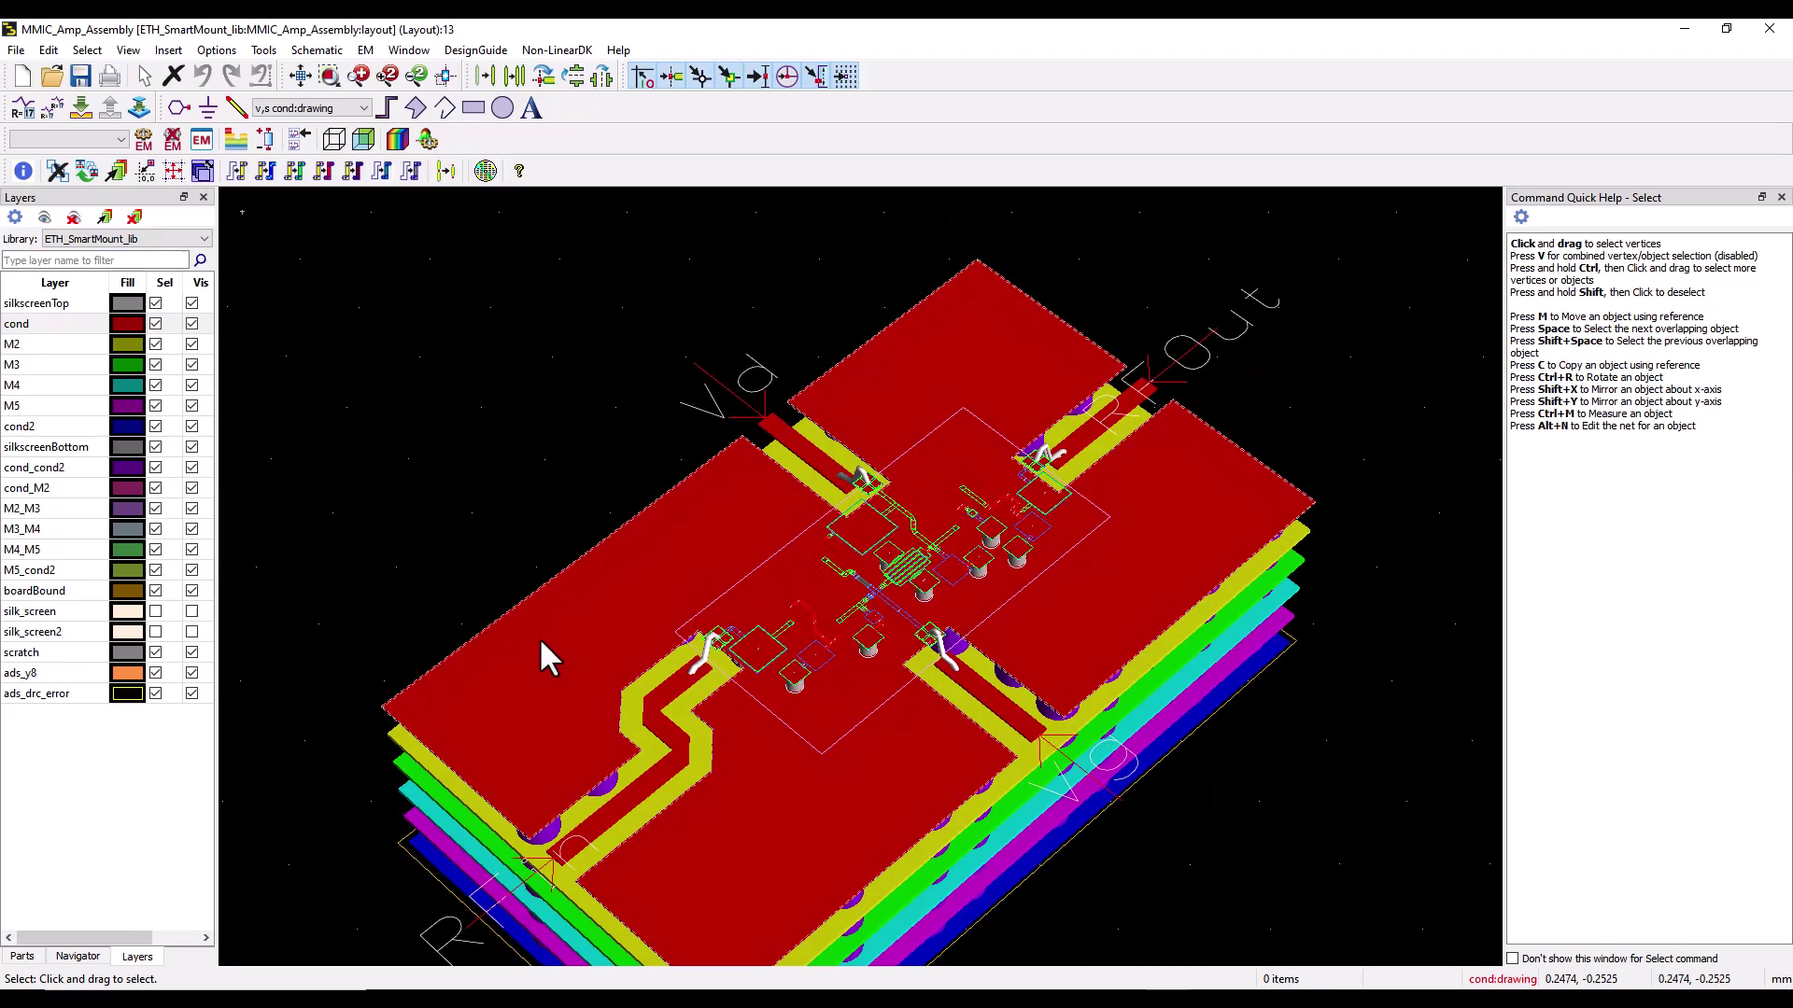
drag(539, 637, 469, 470)
drag(562, 682, 504, 680)
drag(864, 772, 1130, 789)
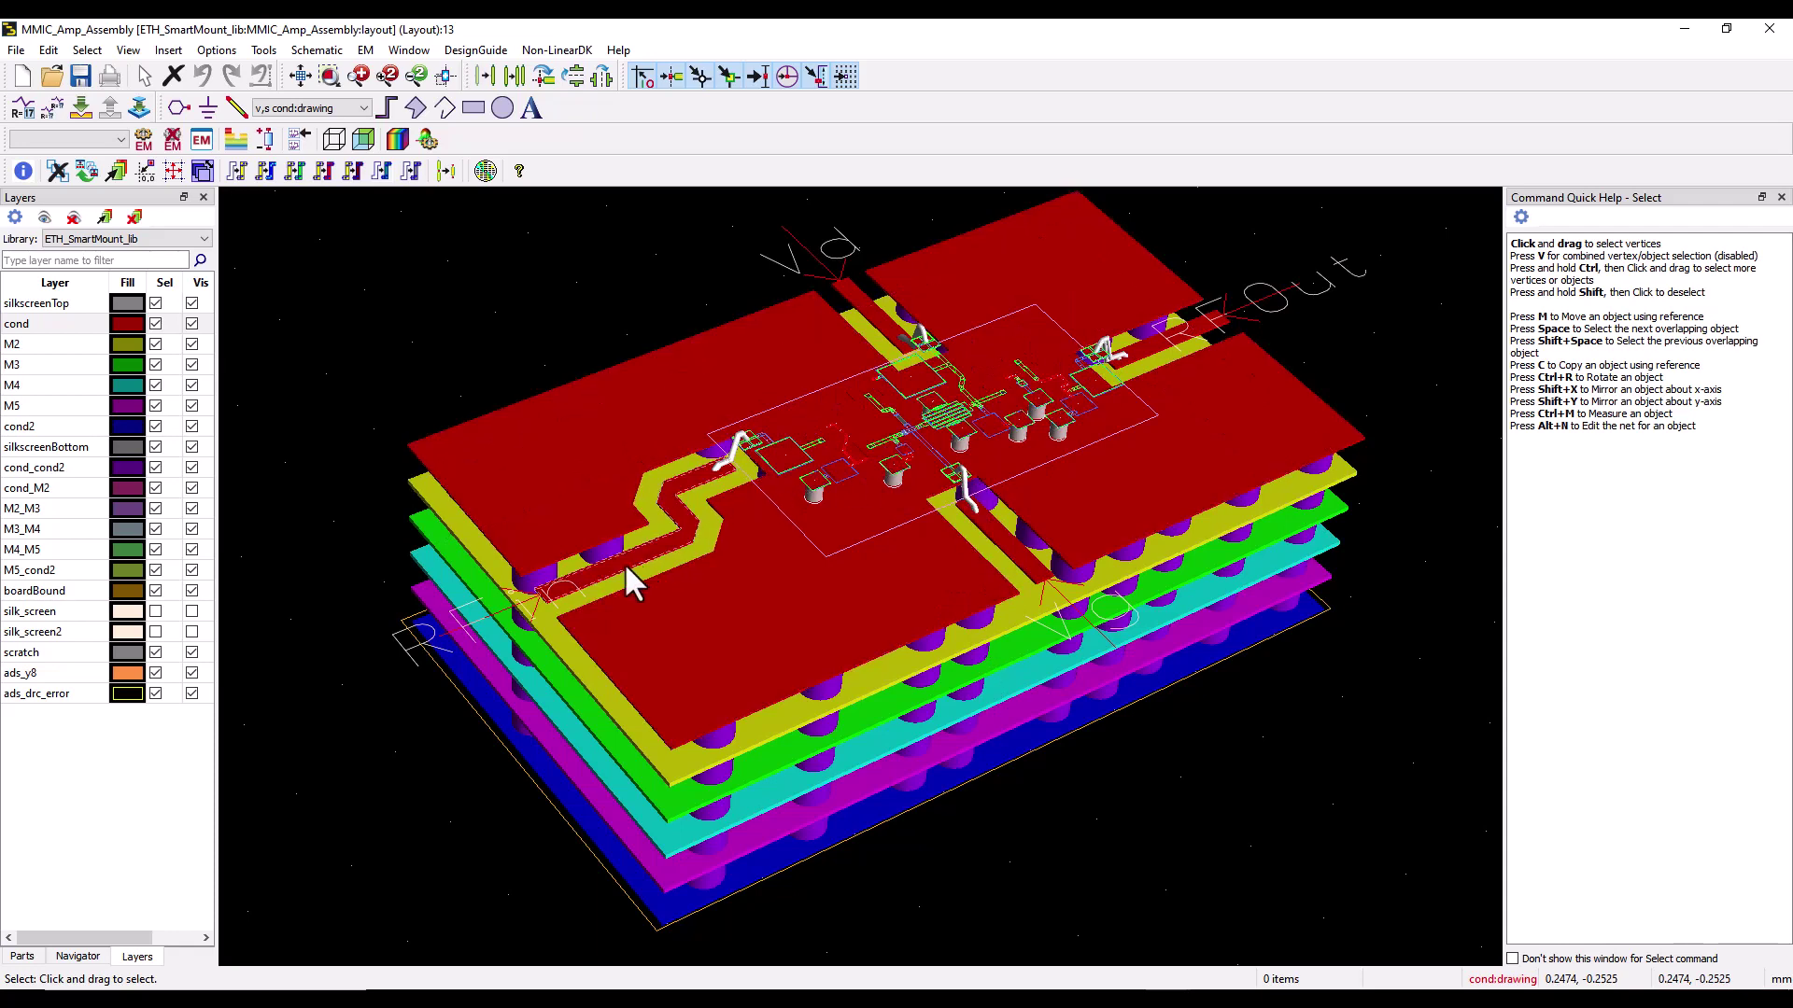
Return the layout to the flat 2D view and re-centre the board.
key(ctrl+3)
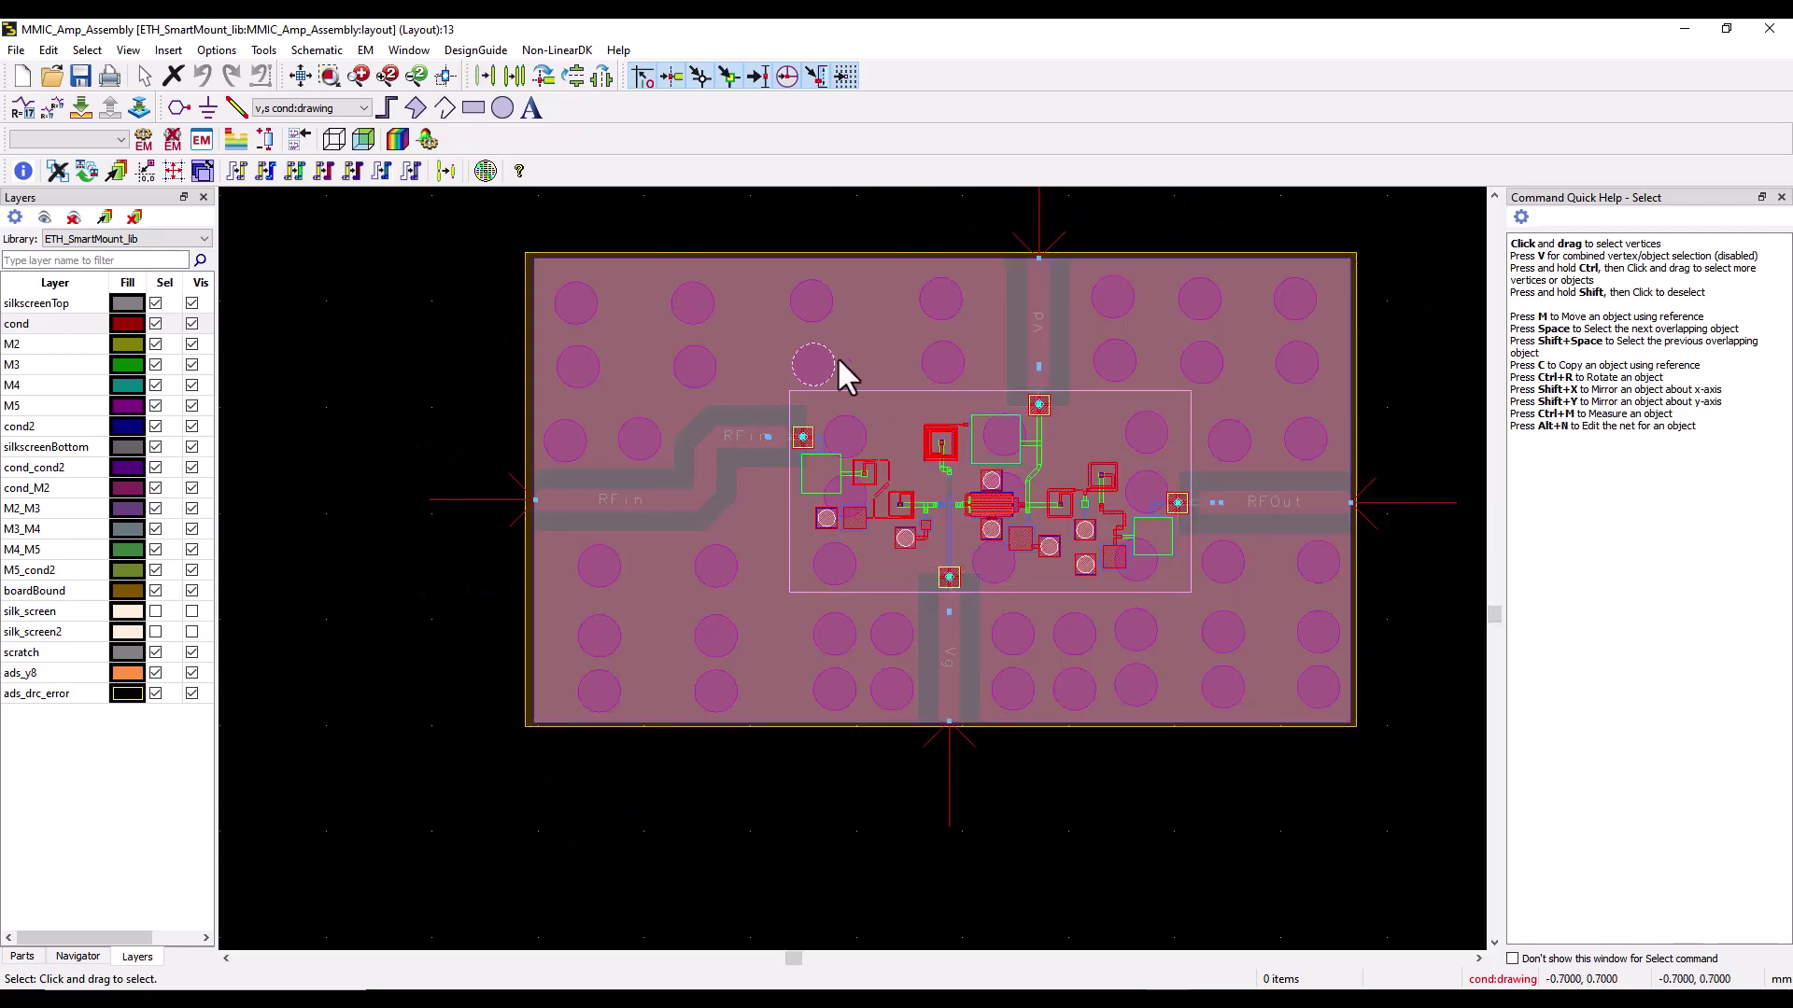
drag(492, 738, 429, 798)
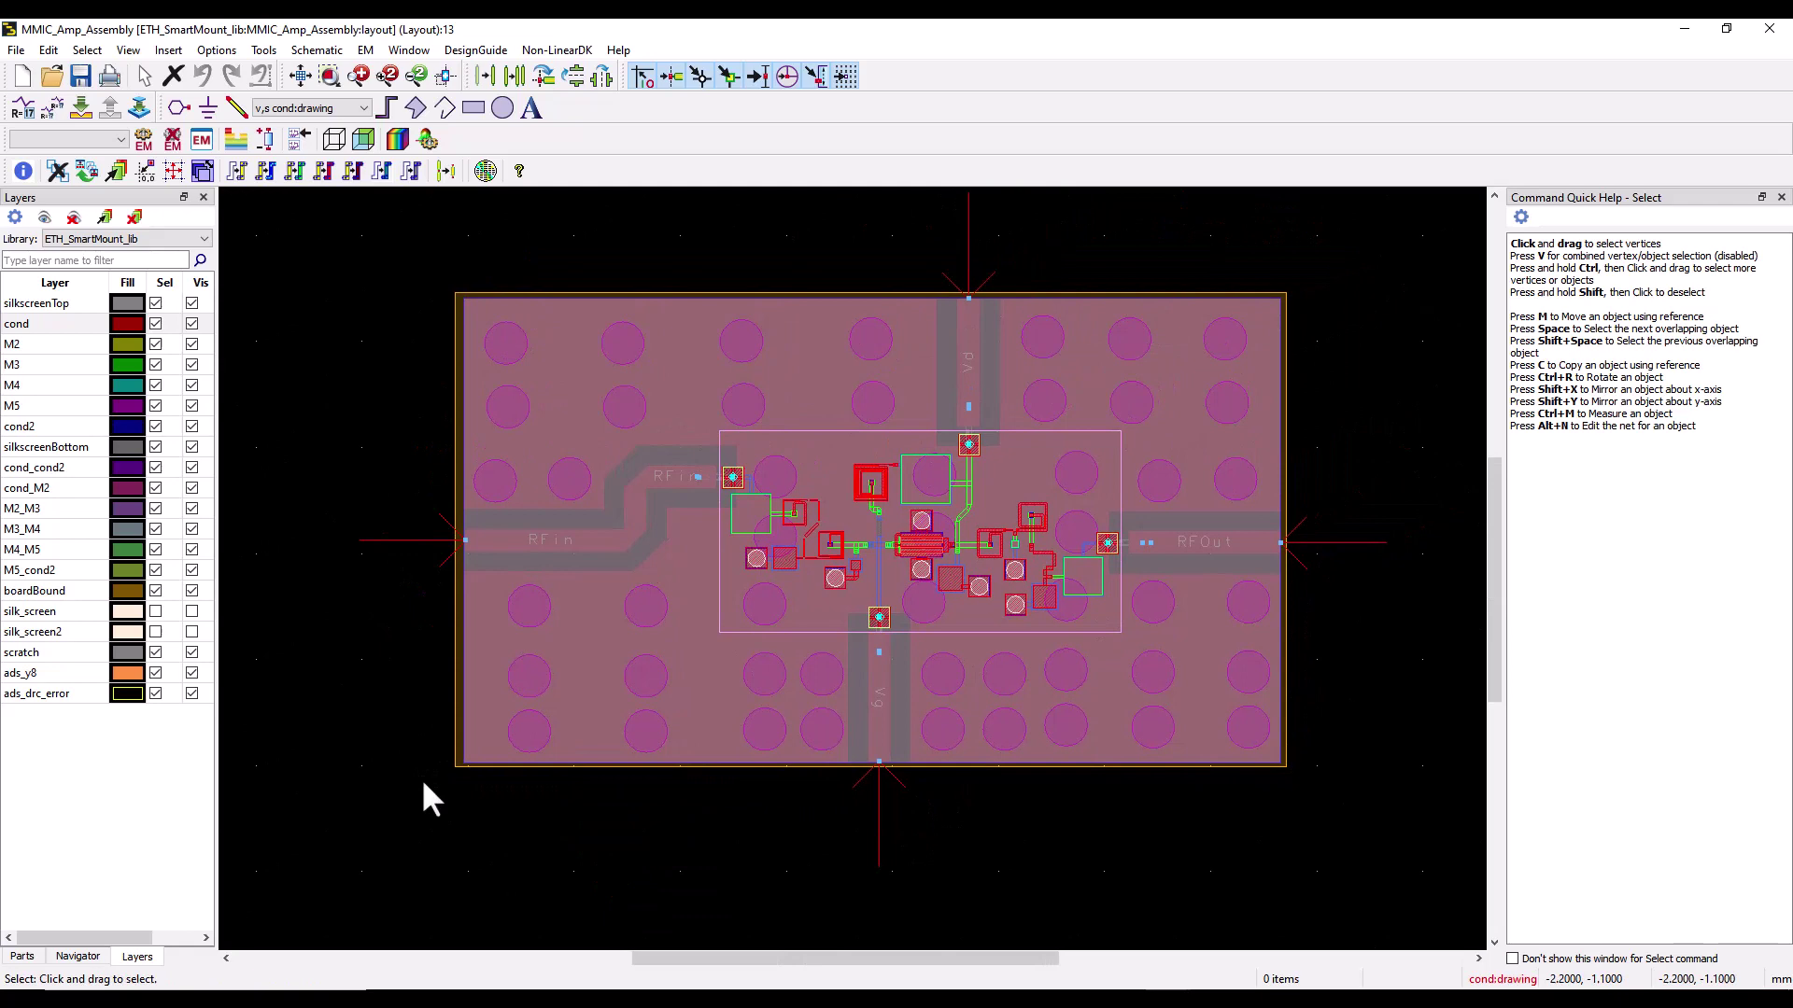
click(1141, 997)
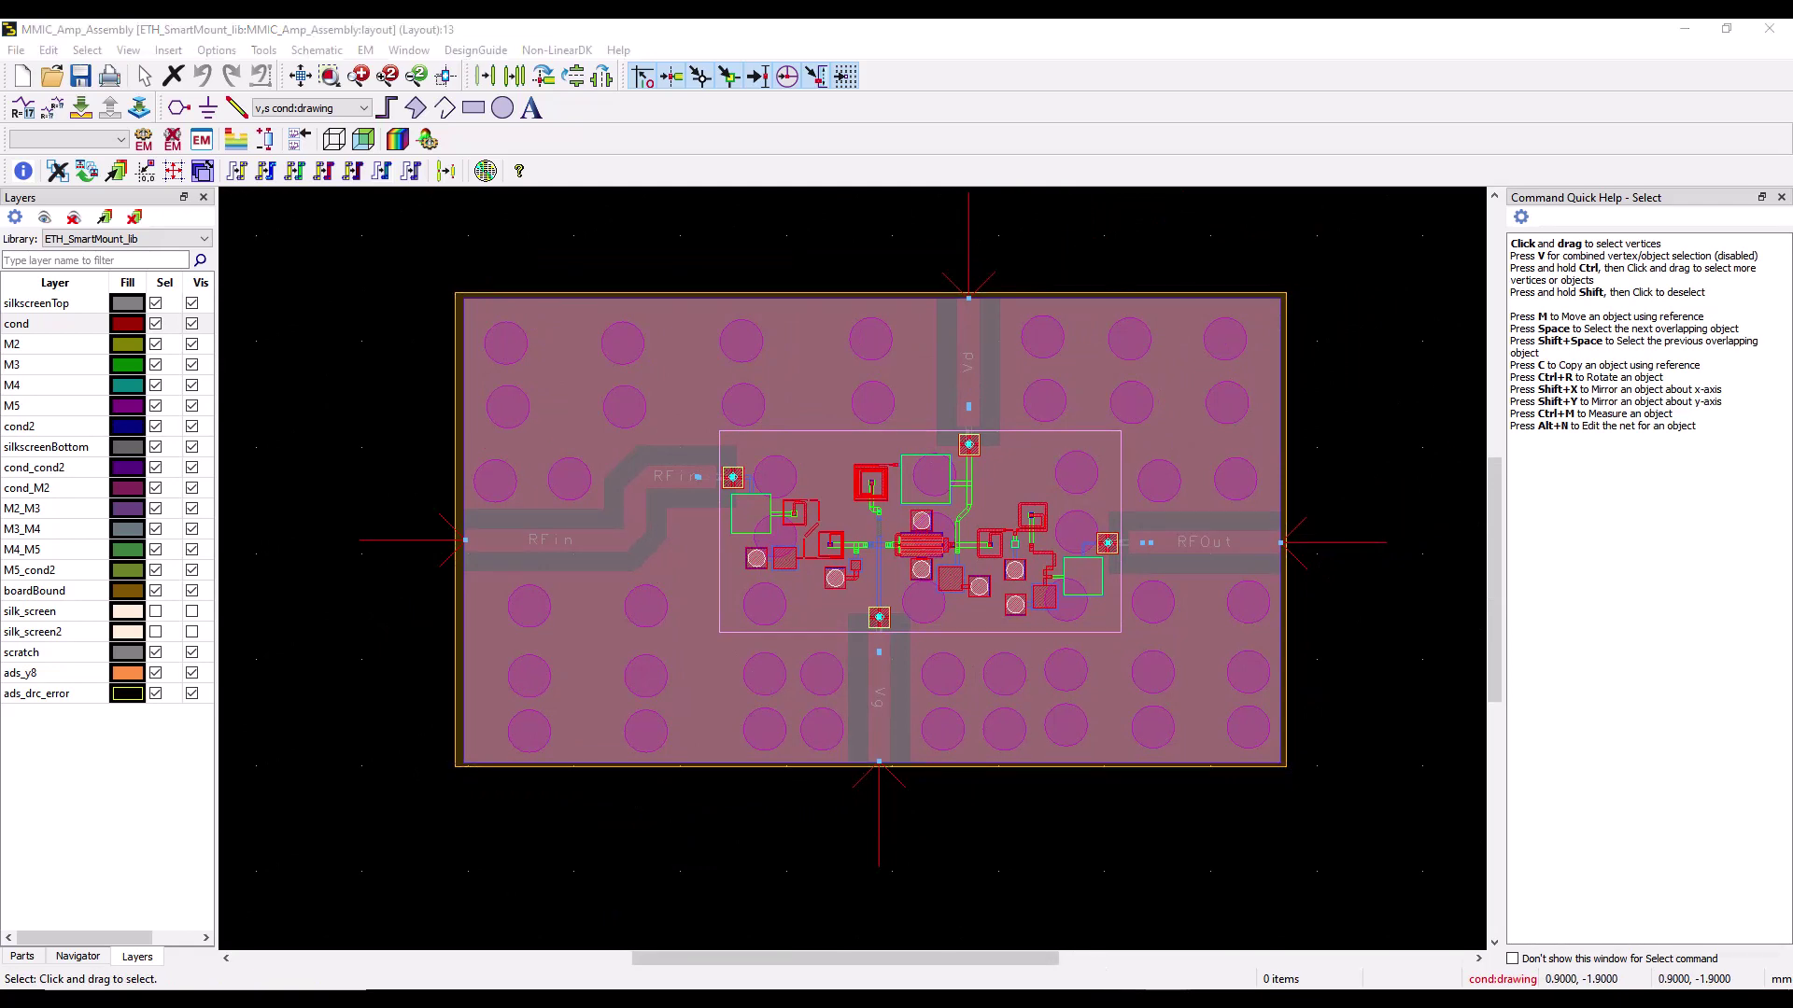
In the main window's Library View, bring up the context options for MMIC_LTE_Amp_Smart_Mount_lib.
click(962, 933)
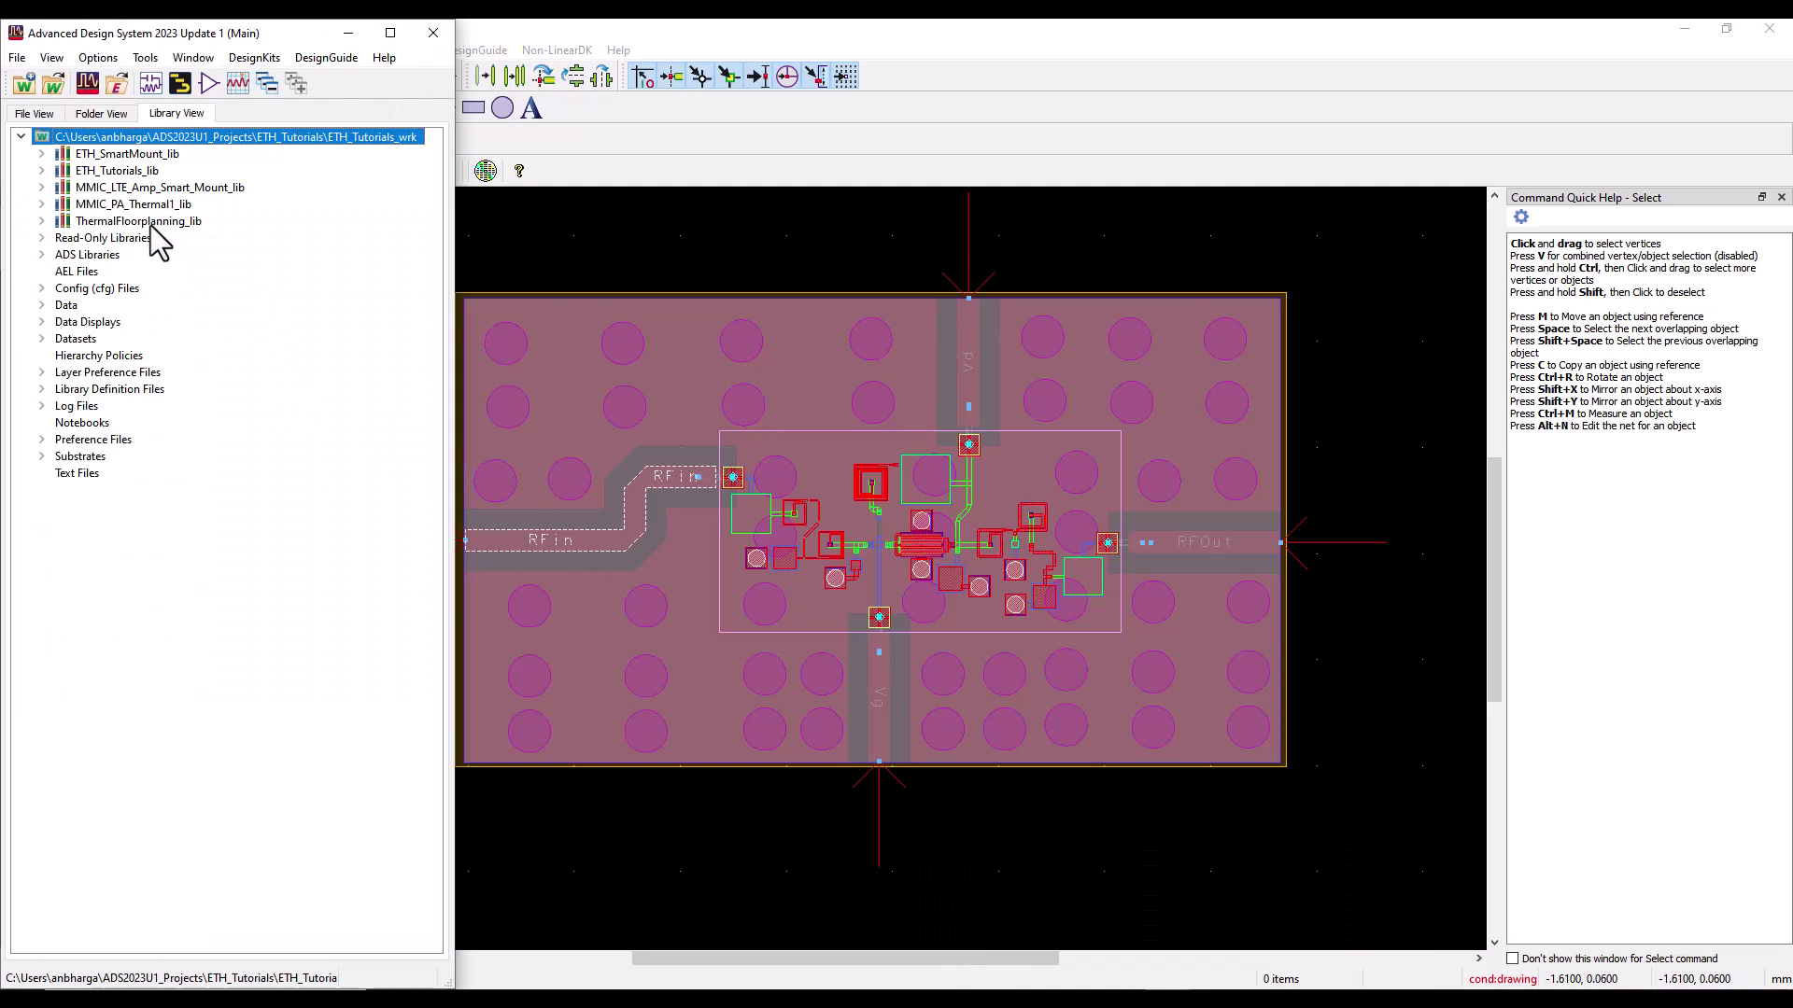
click(149, 155)
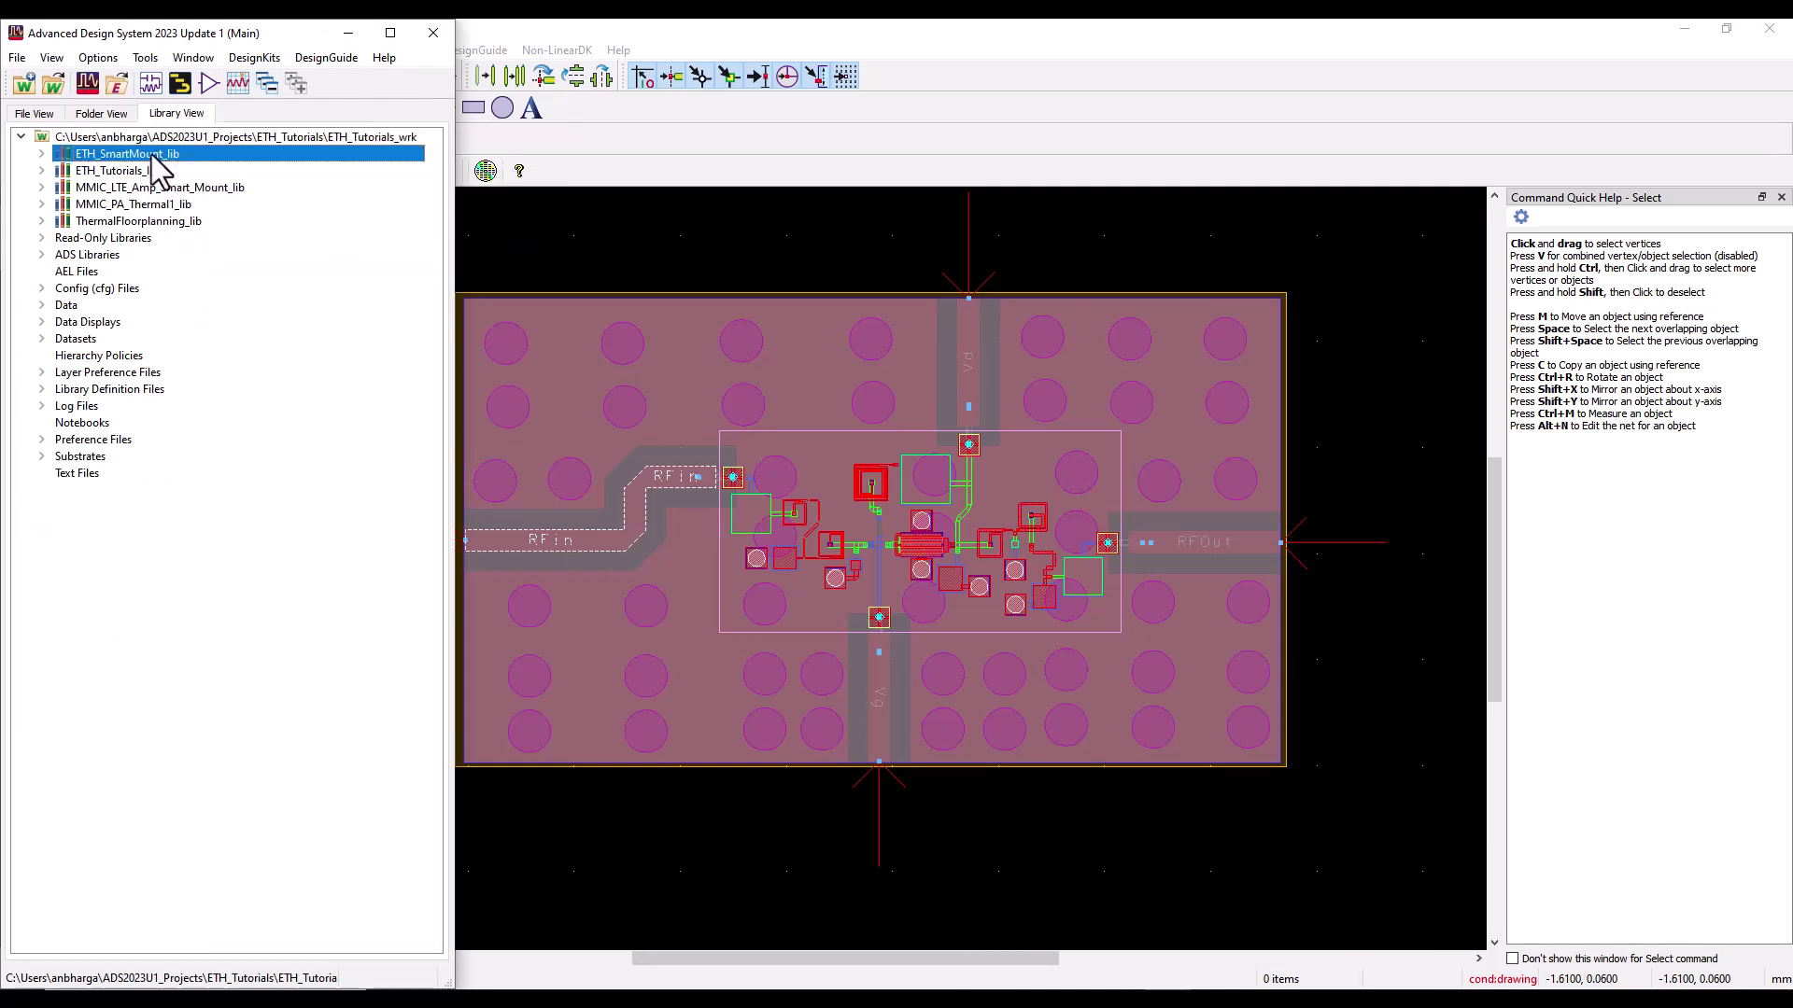
ctrl+click(216, 188)
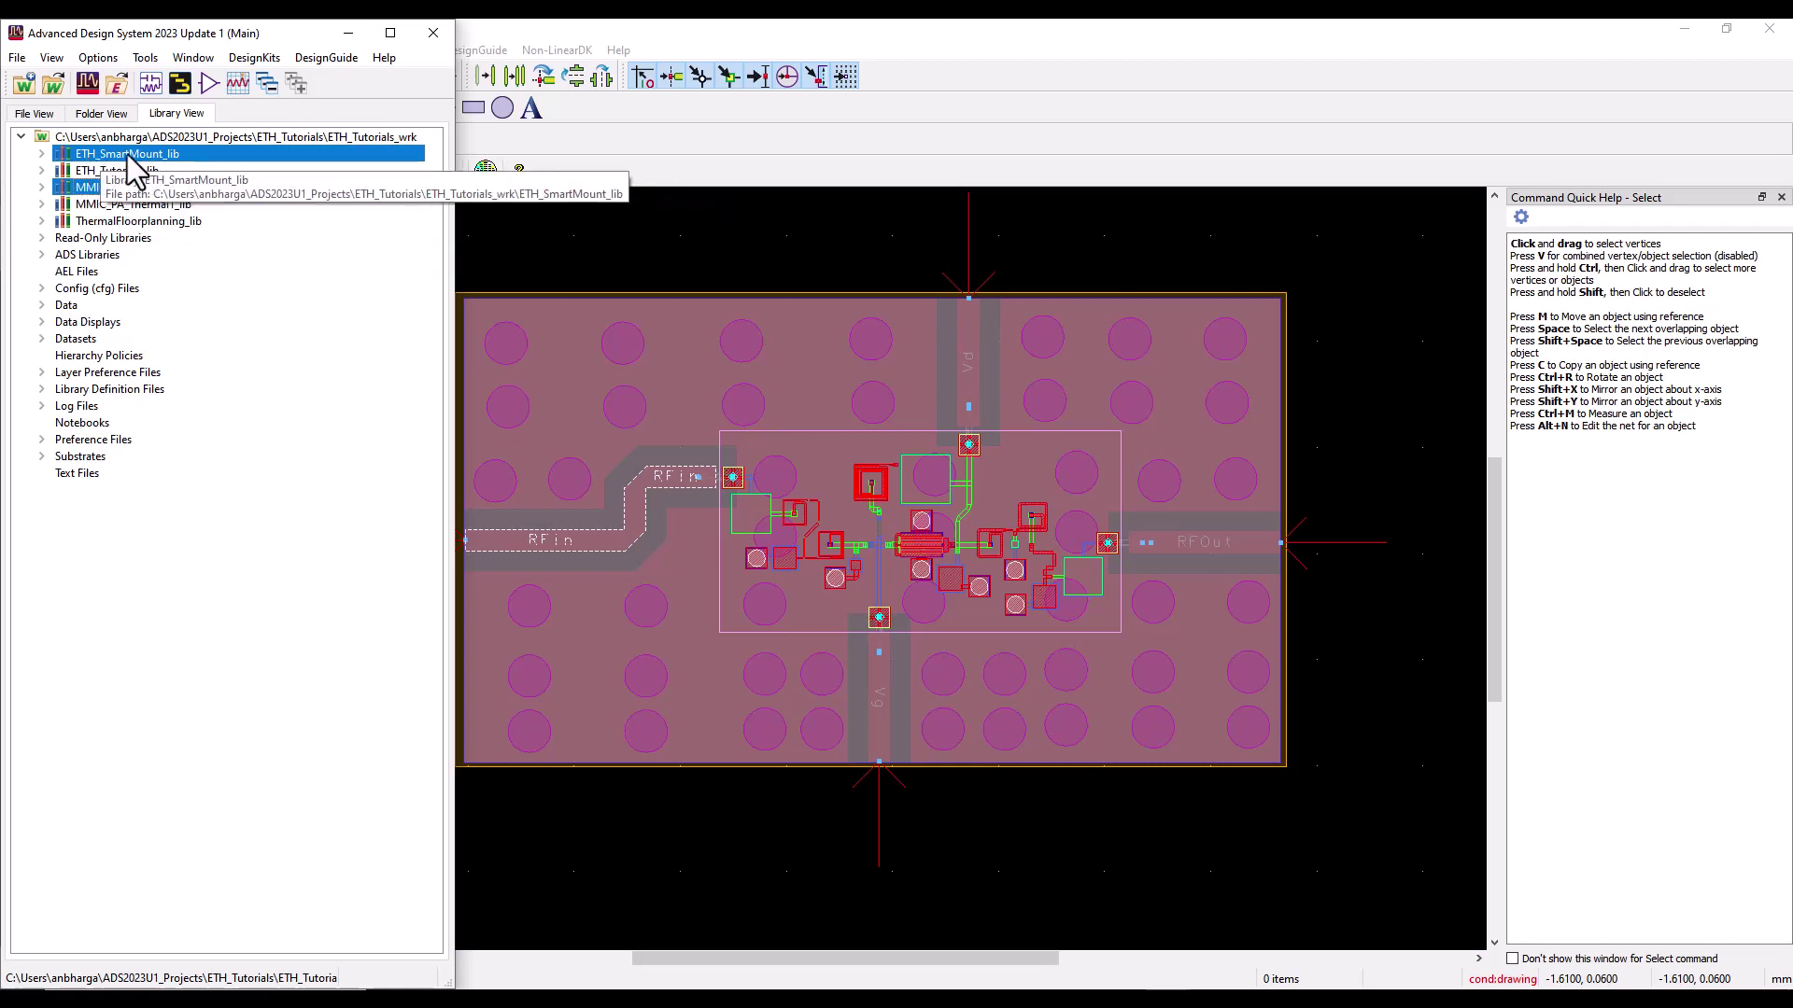
click(224, 319)
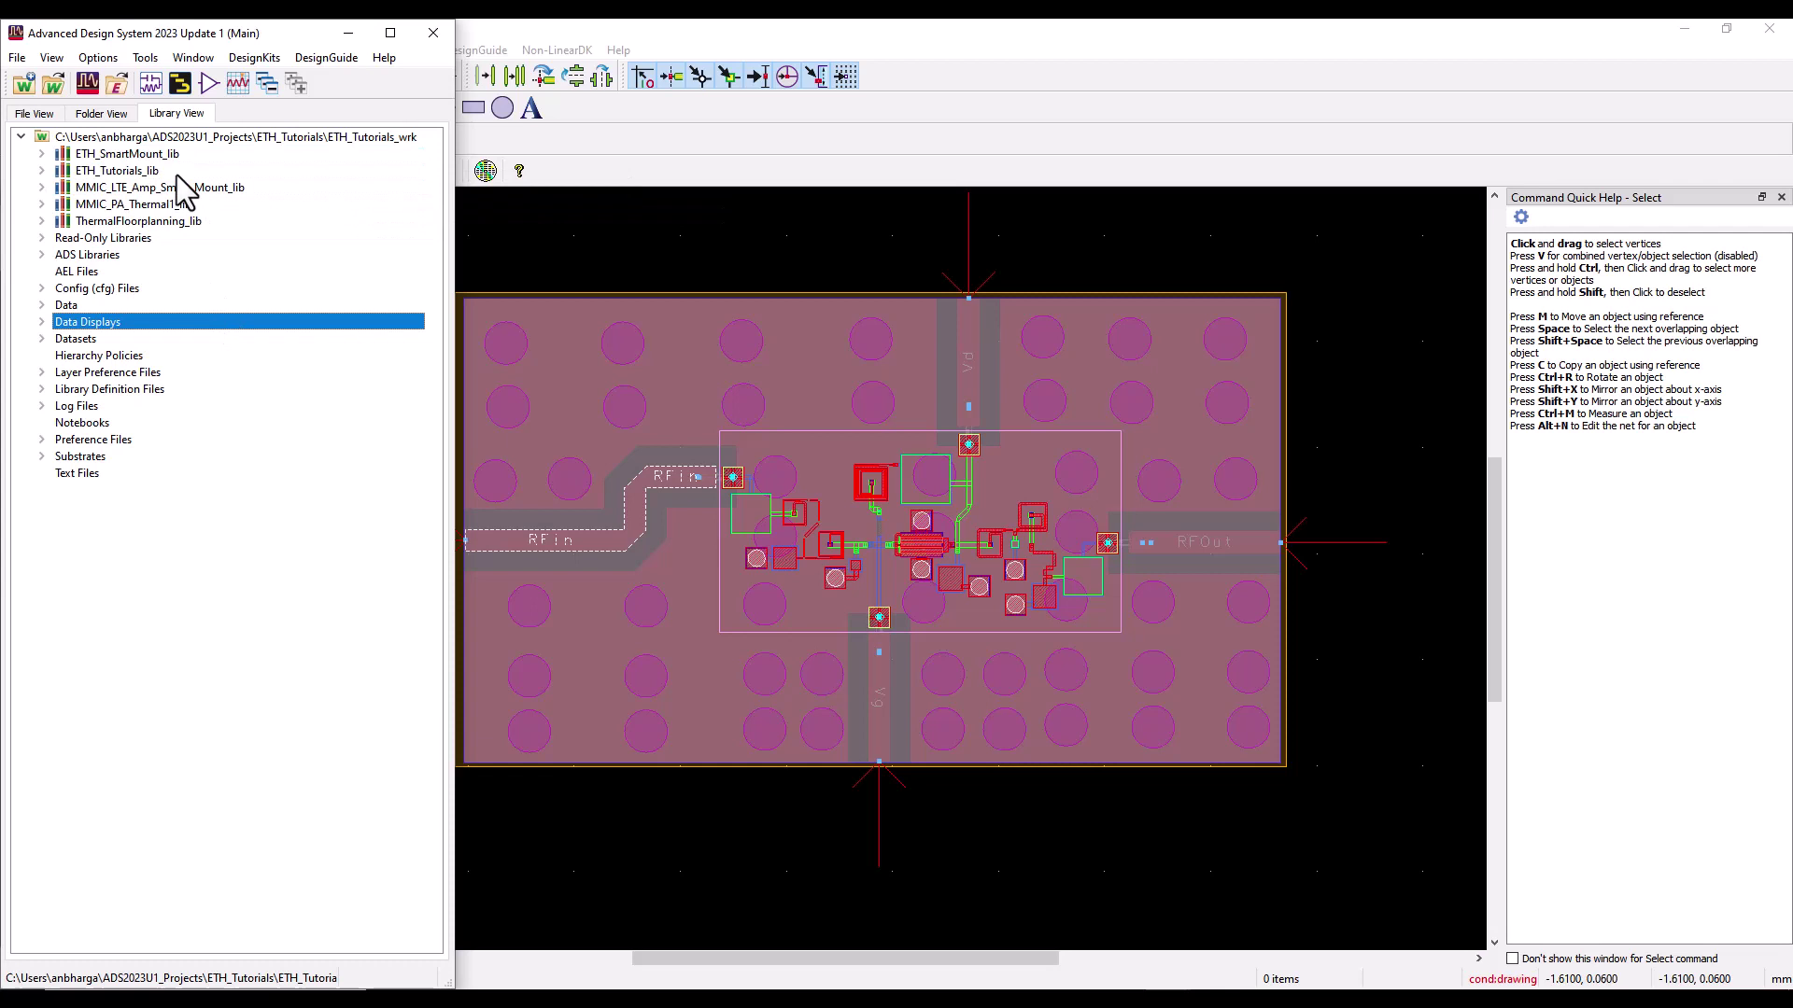
click(173, 195)
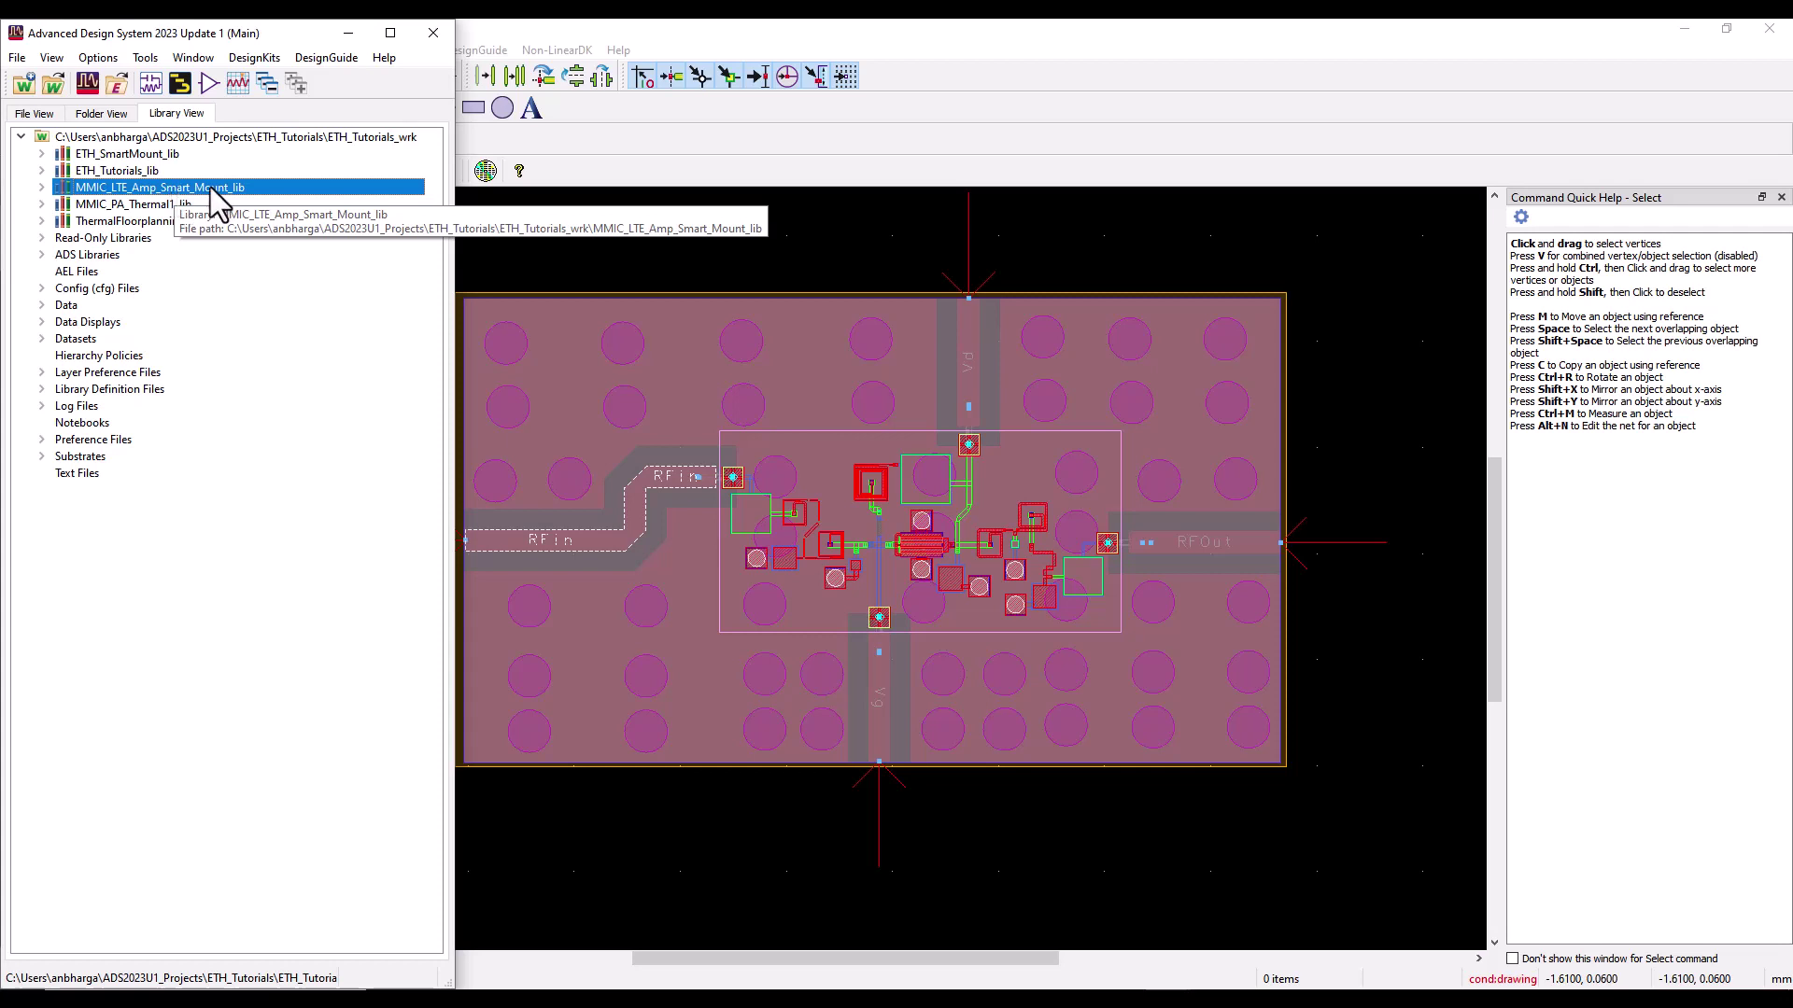
right_click(211, 187)
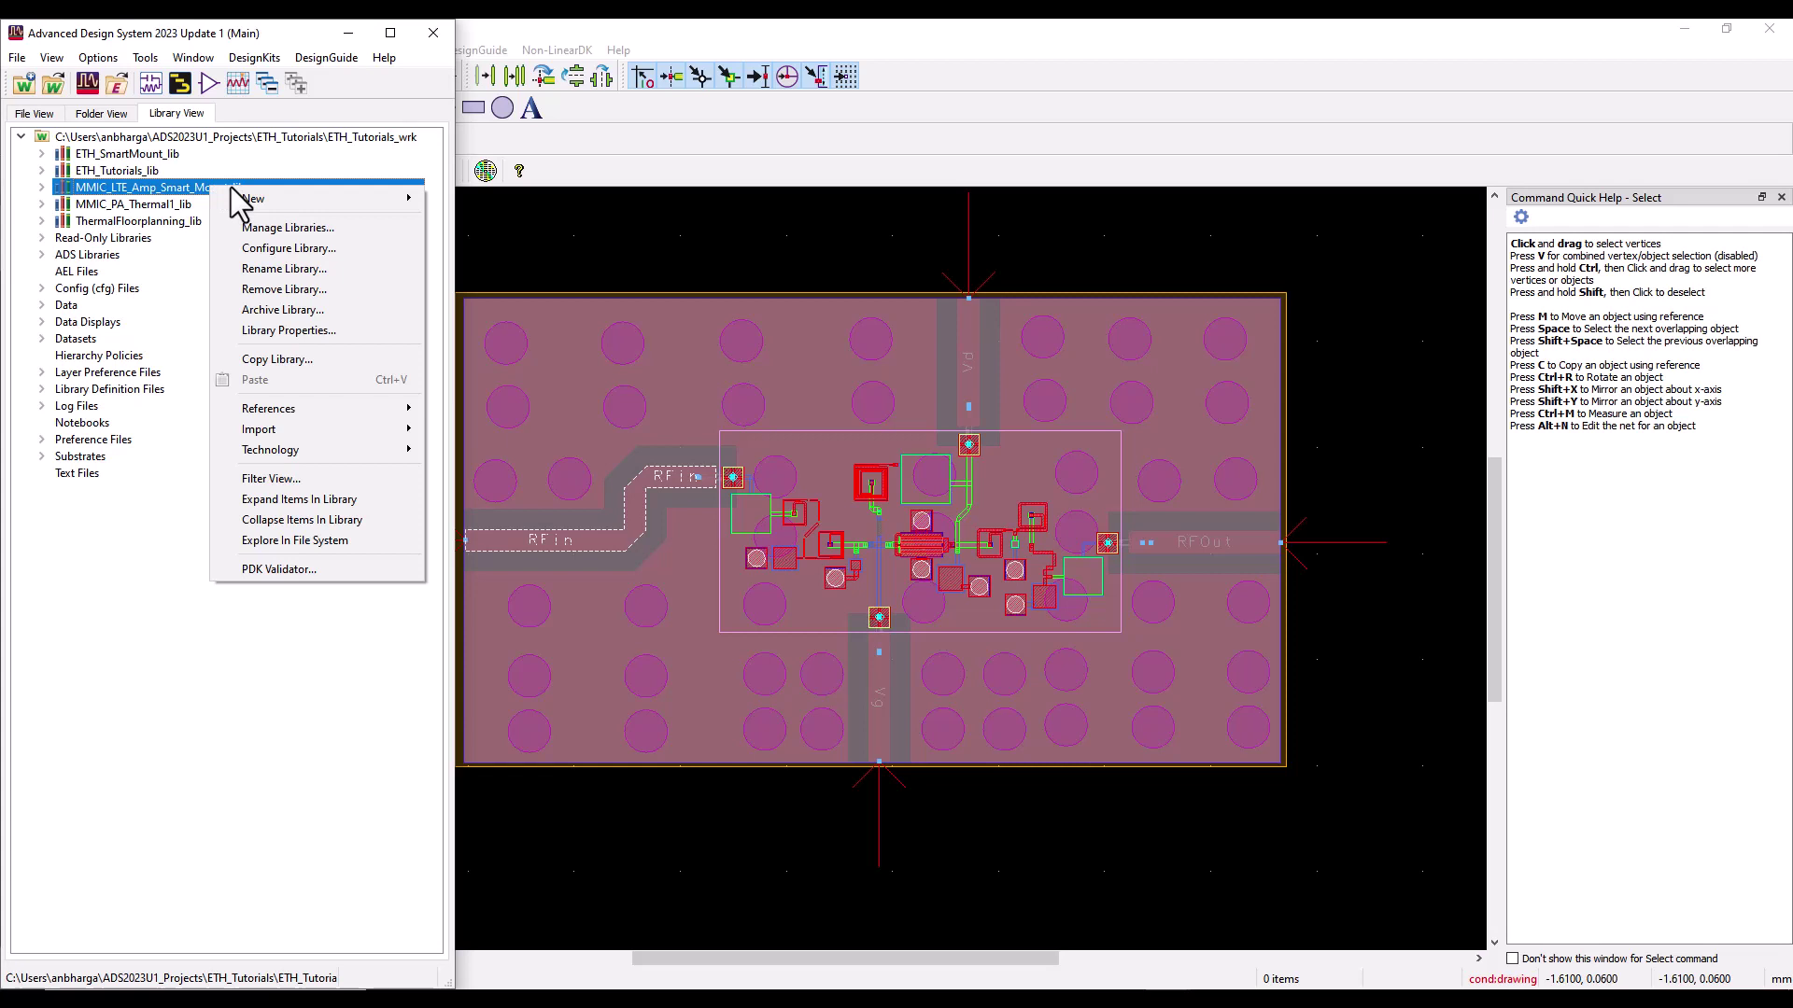
In Nested Technology, try the Flip Chip Smart Mount subtype with Layer On Top alignment.
mouse_move(315, 452)
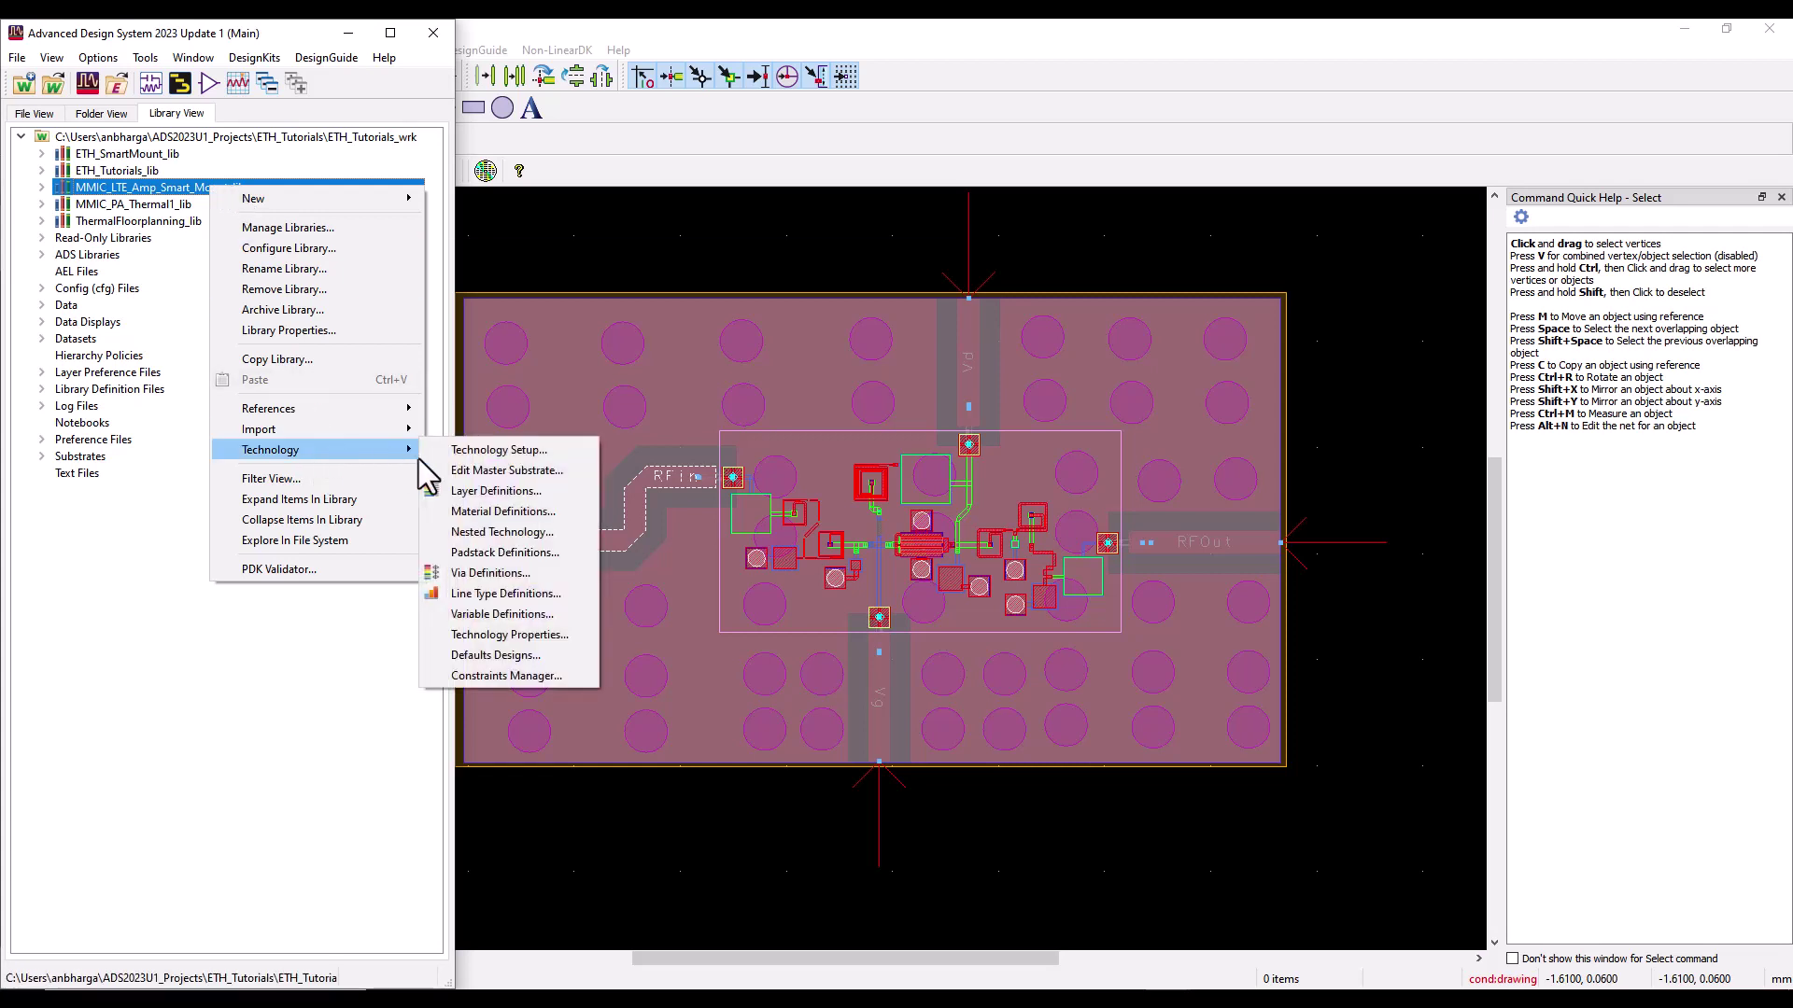
click(462, 546)
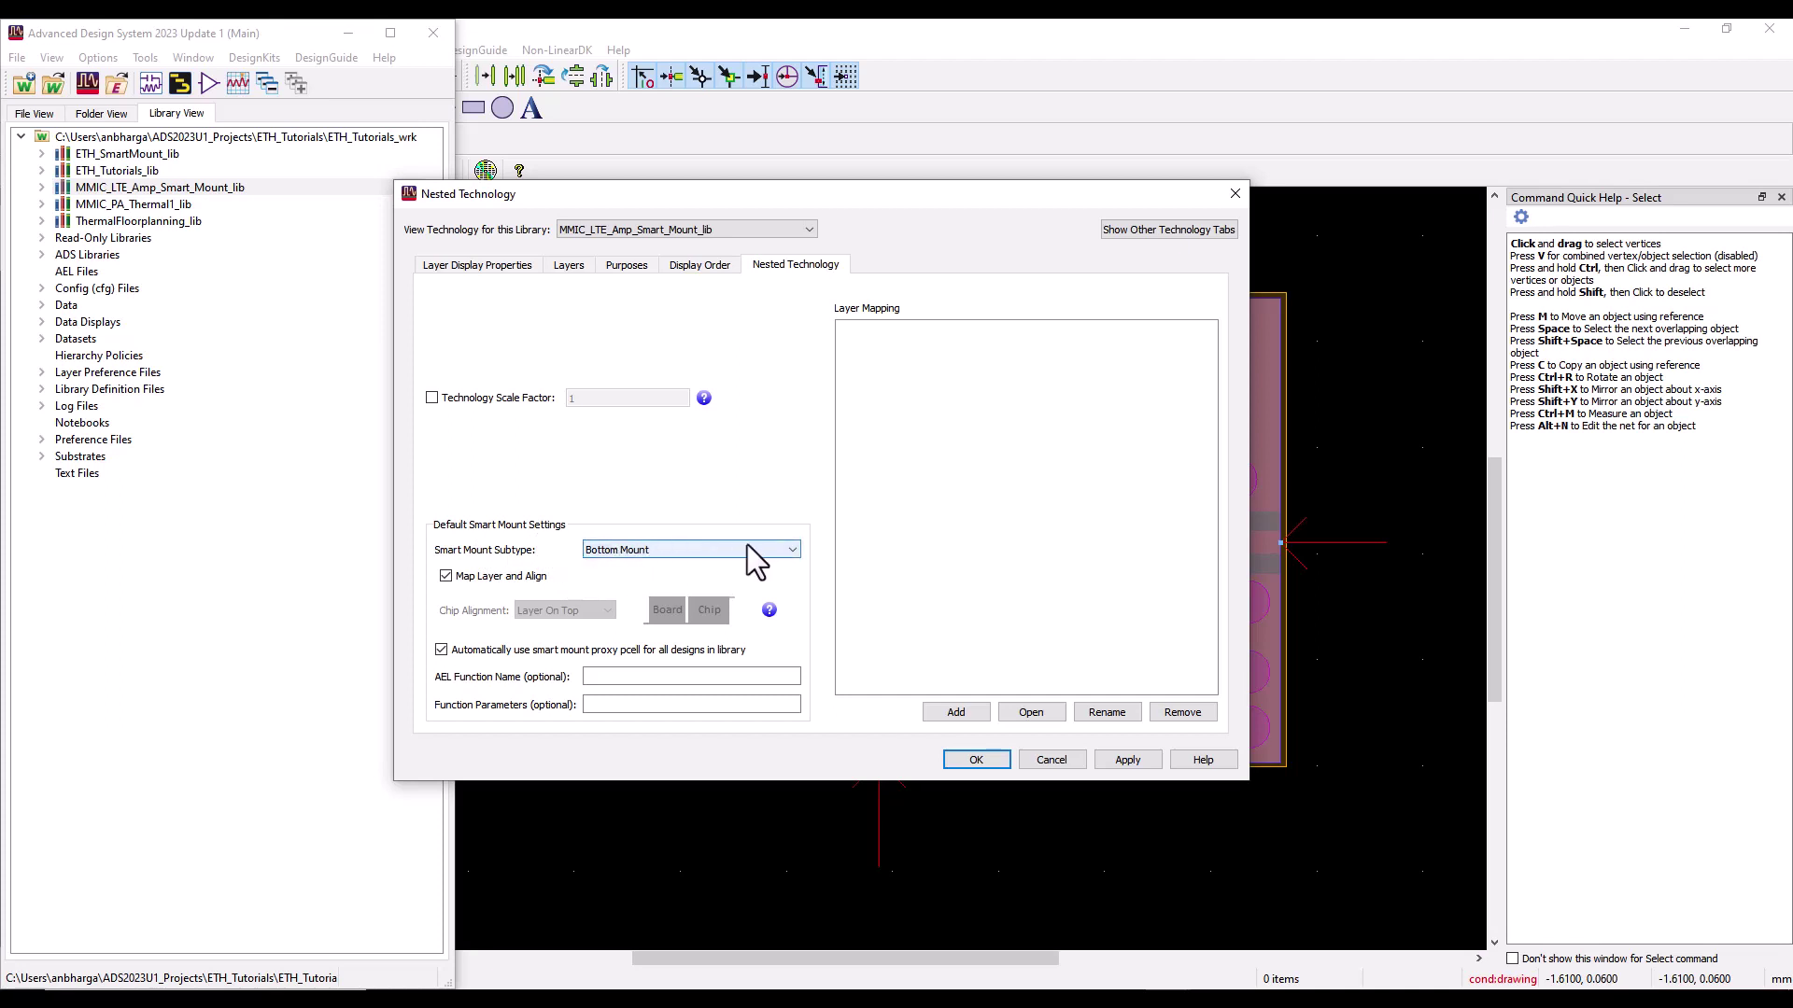
click(661, 550)
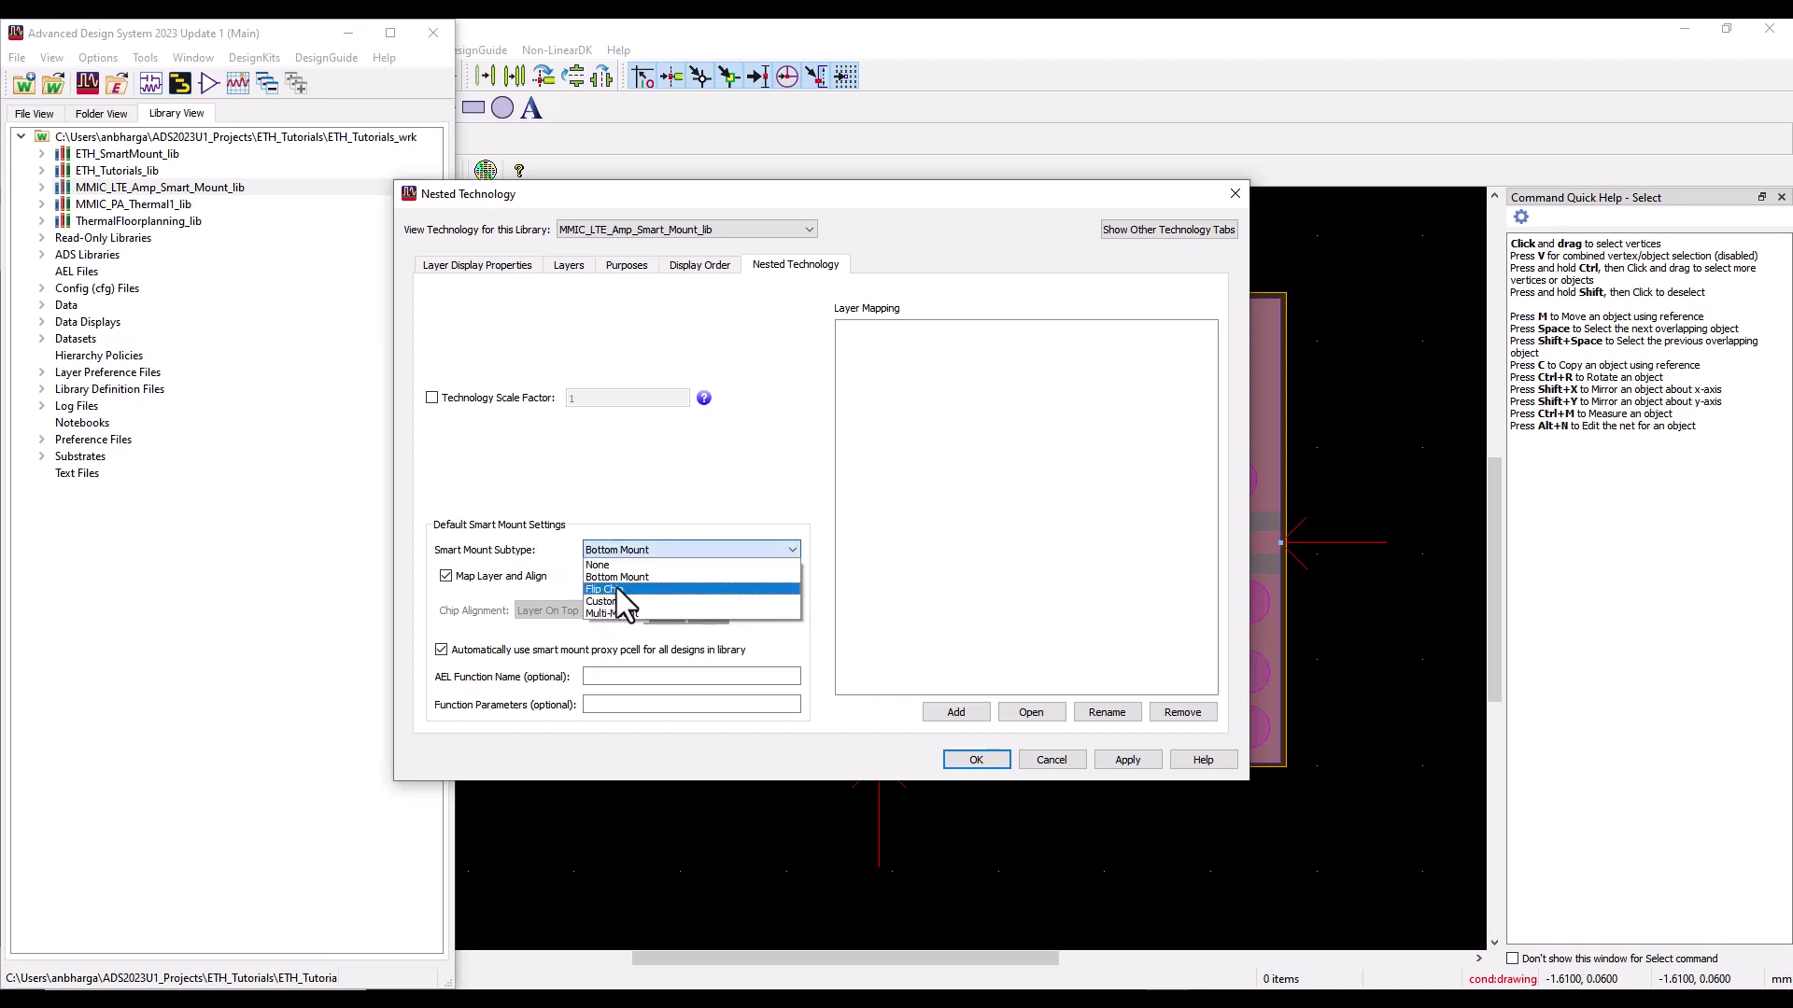
click(624, 550)
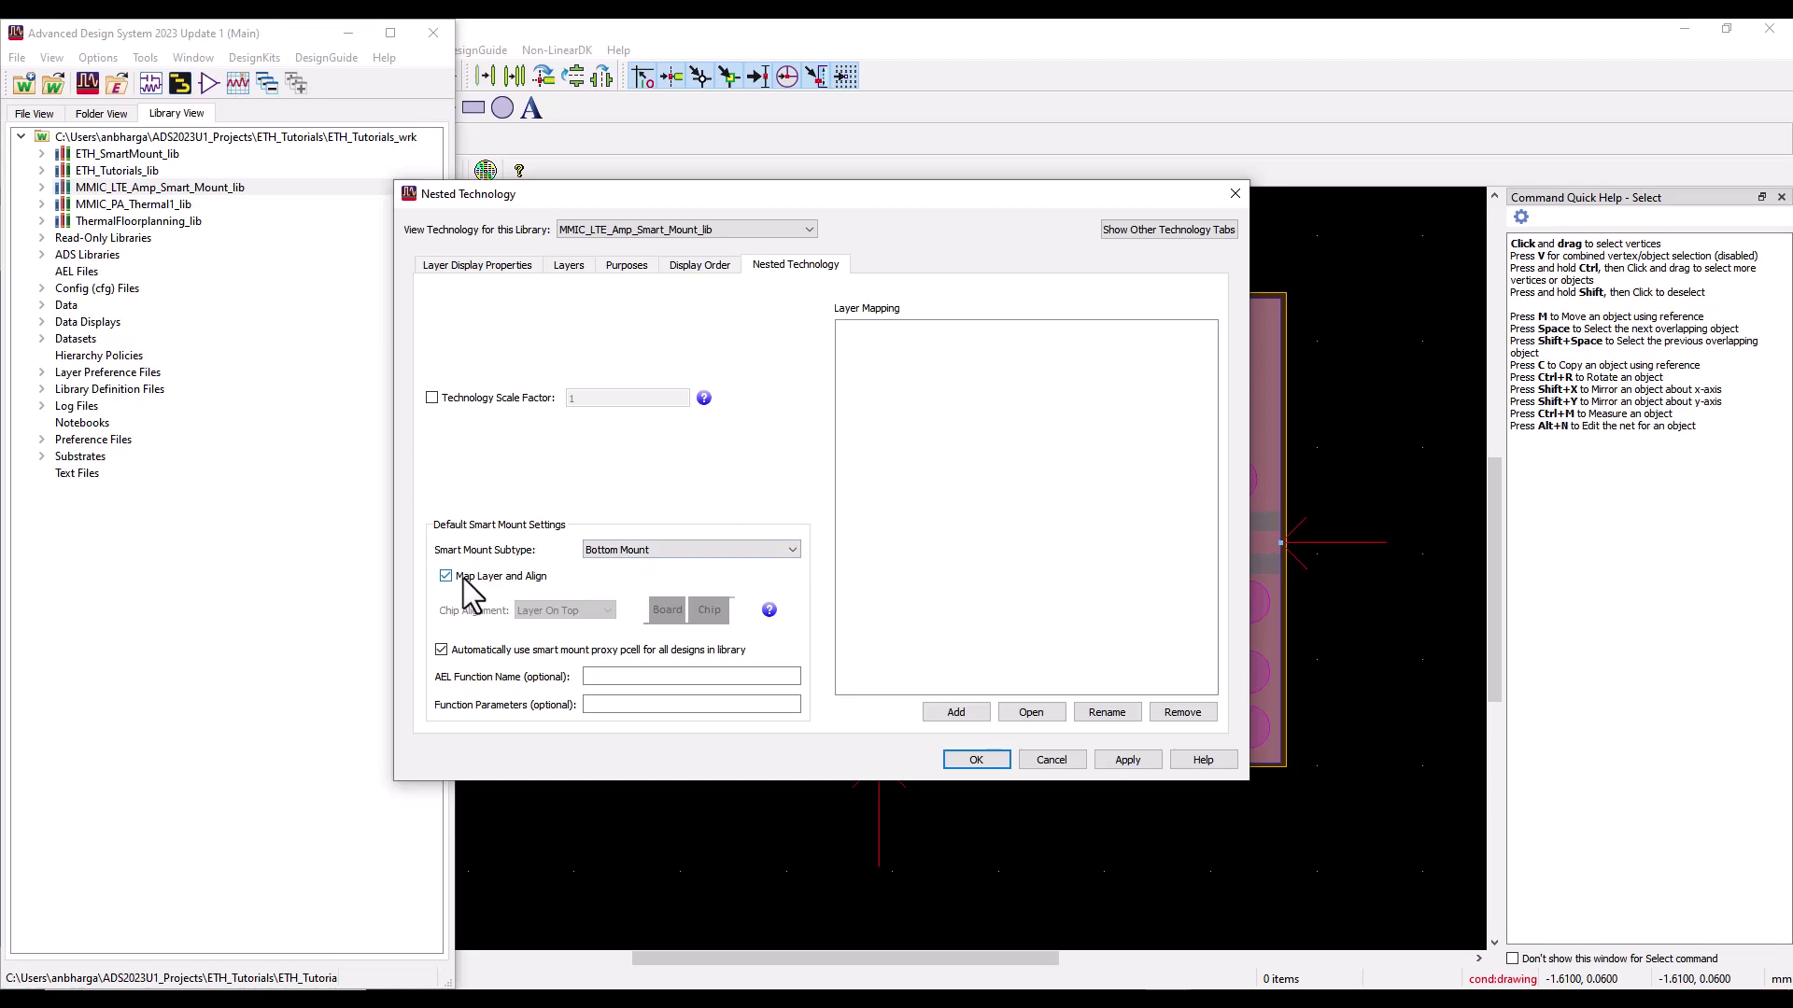
click(658, 549)
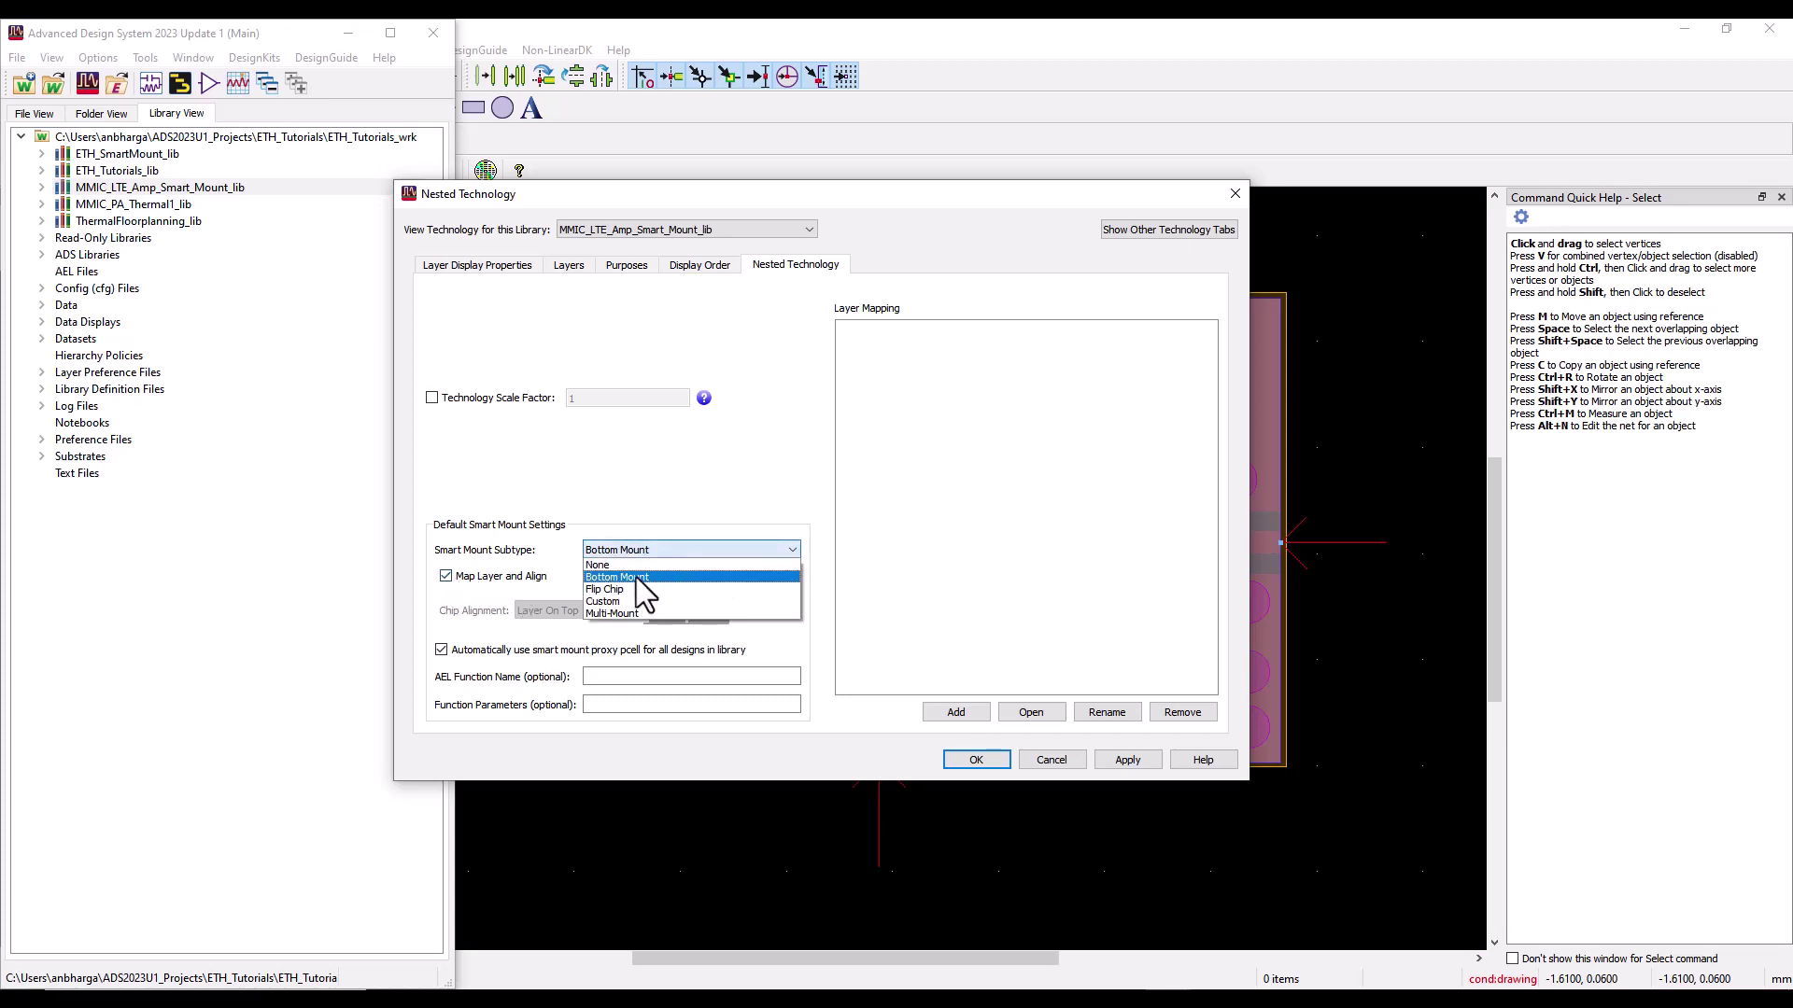
click(624, 590)
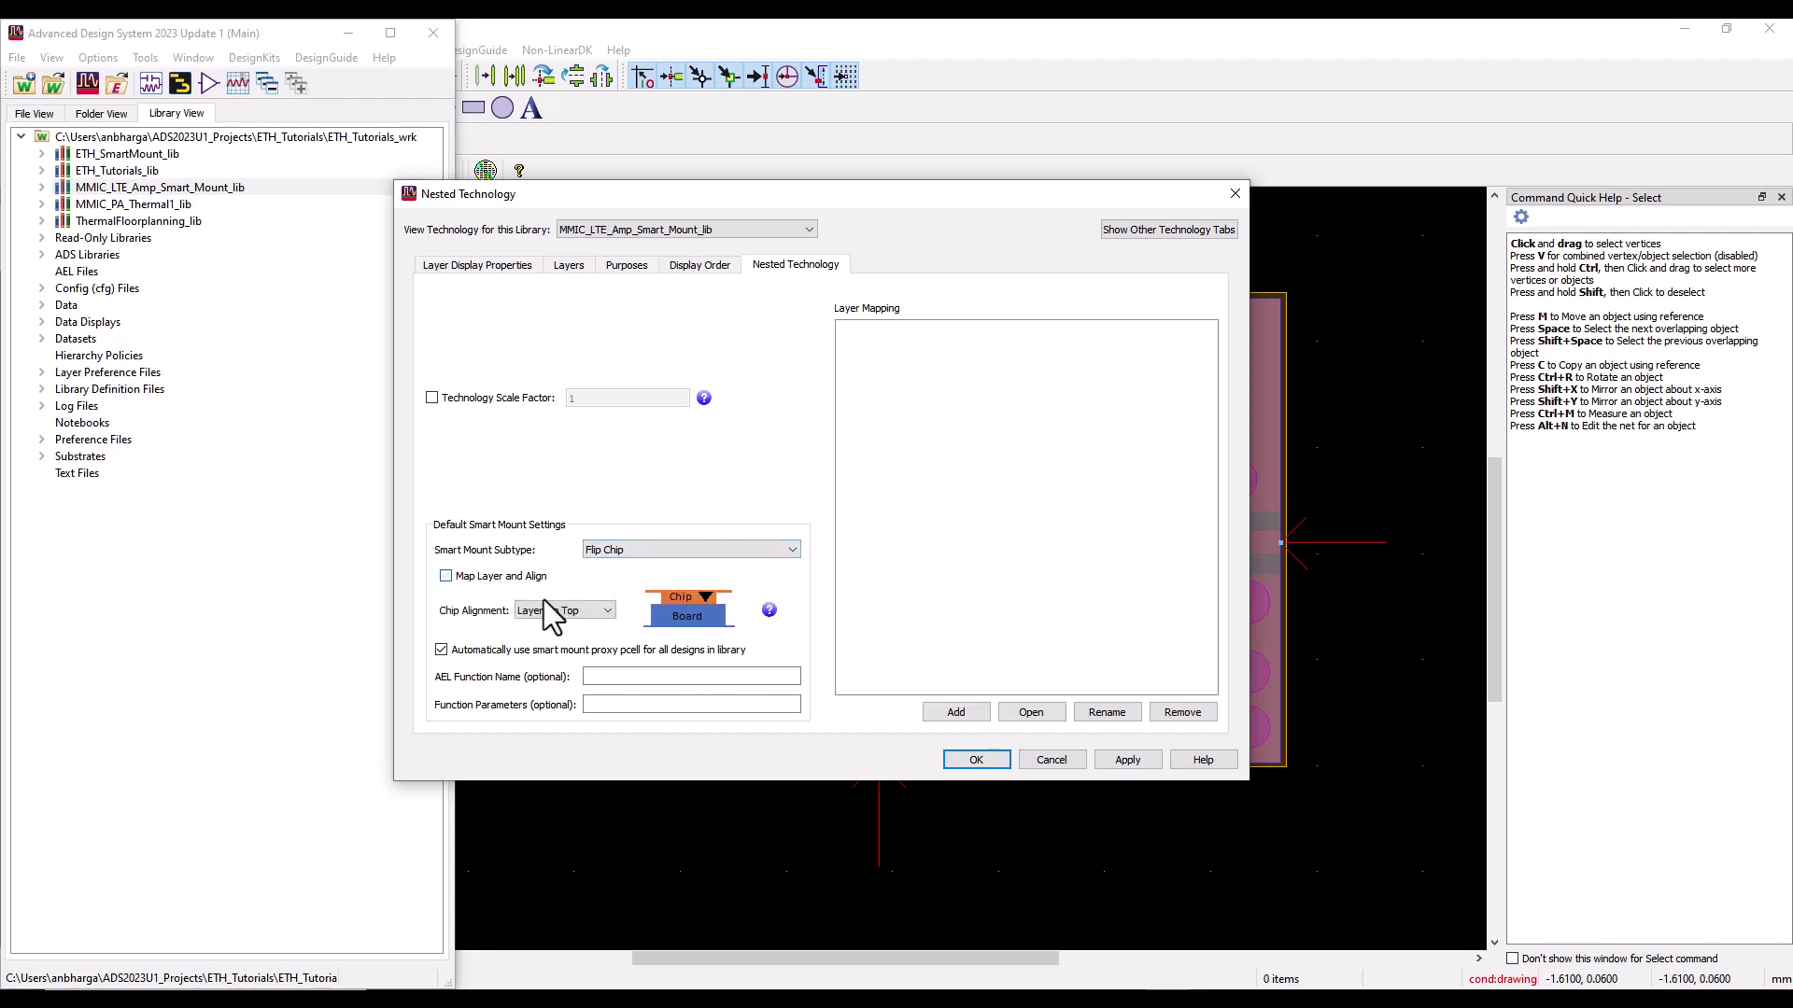
click(554, 616)
click(572, 637)
Restore Bottom Mount, enable Map Layer and Align, and accept the settings.
mouse_move(671, 607)
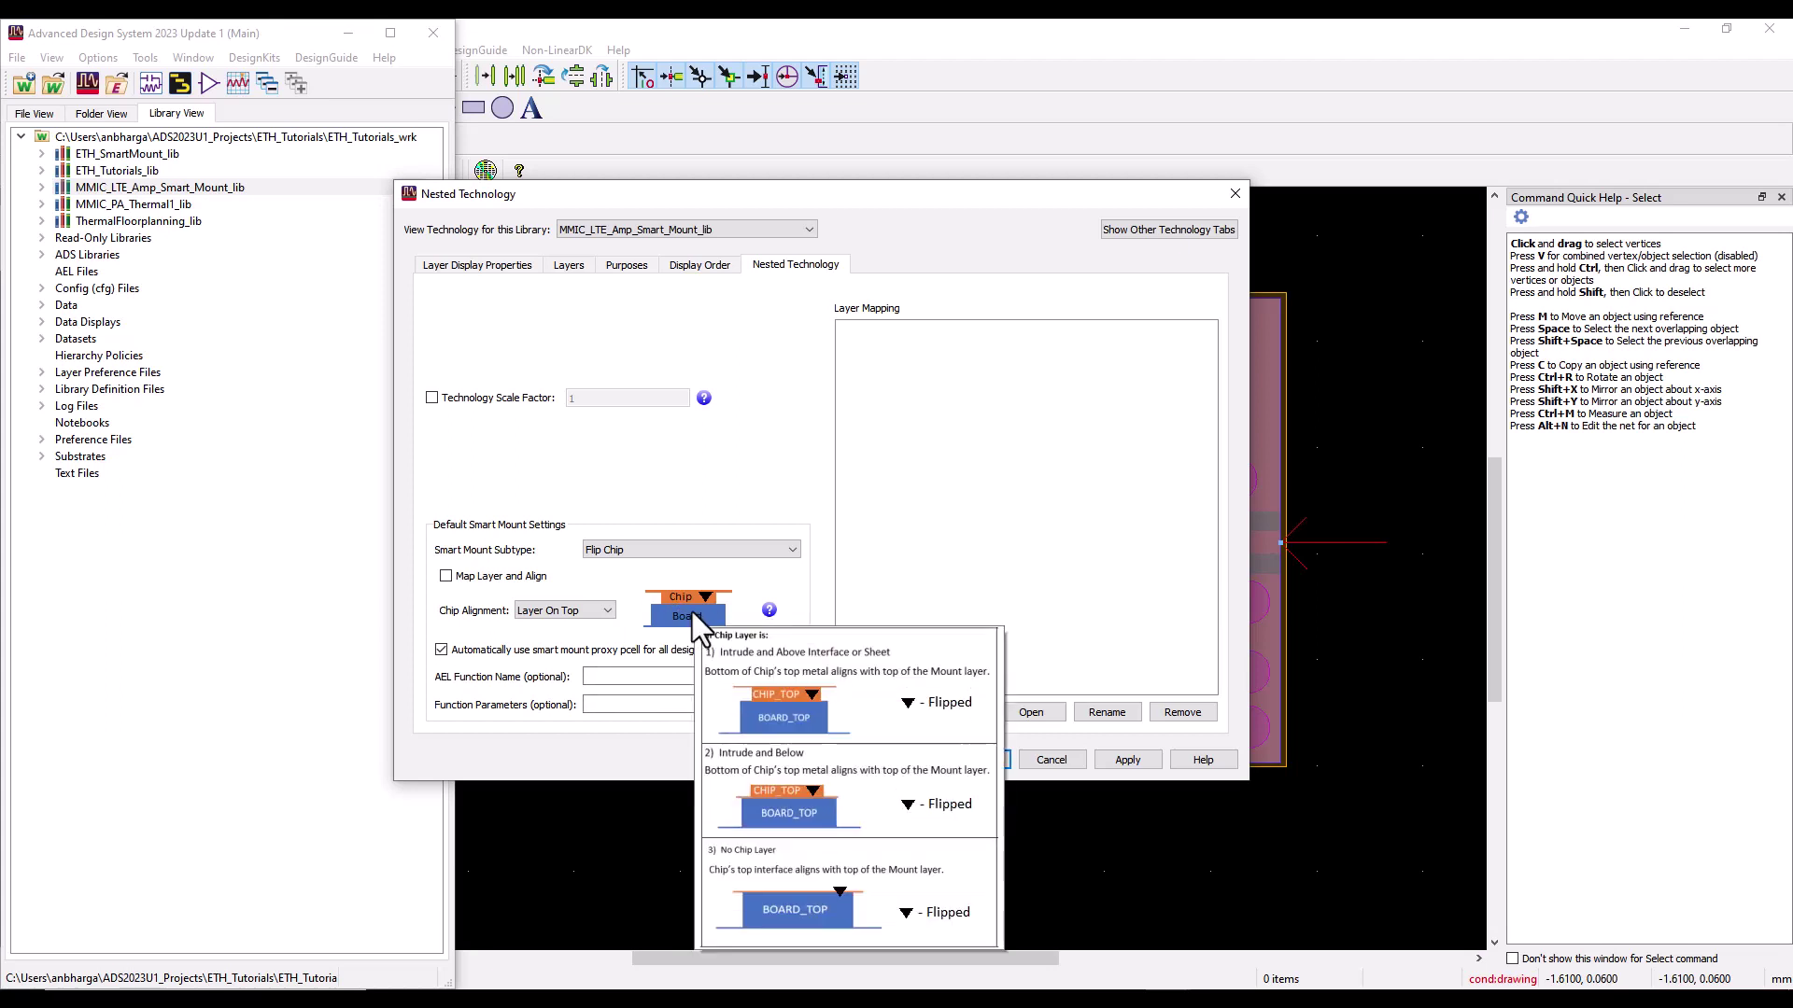
click(704, 548)
click(618, 579)
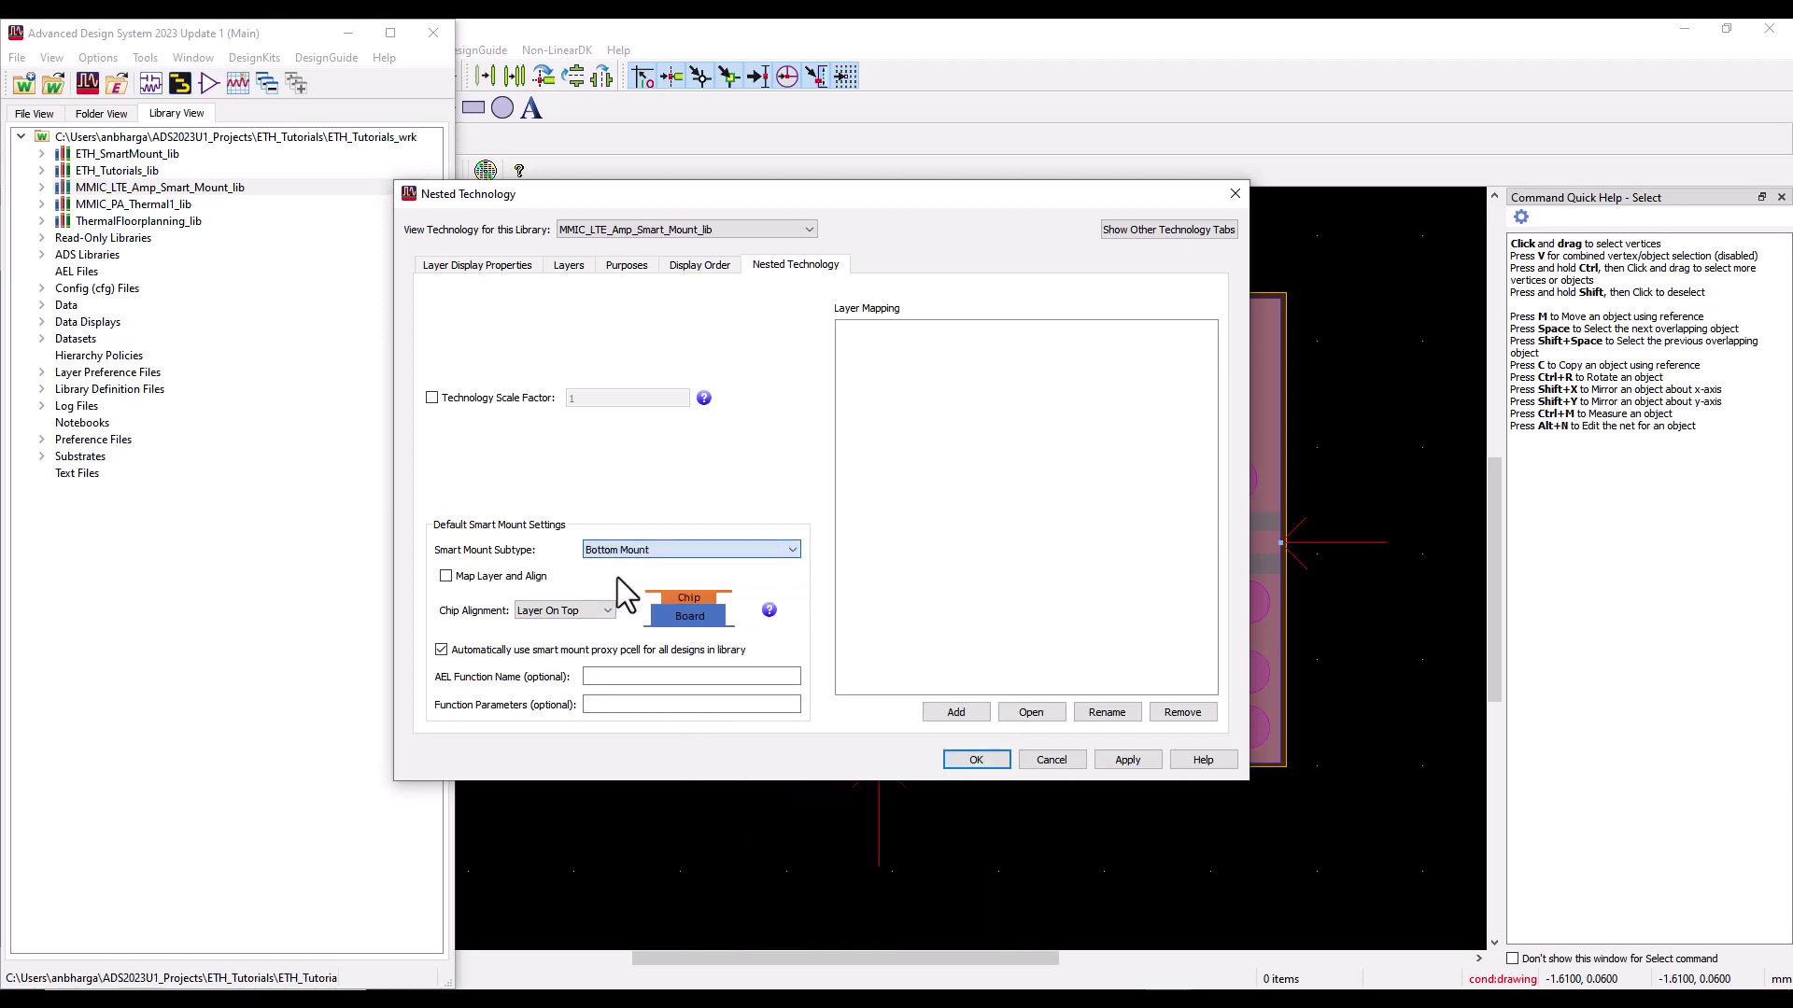
click(456, 577)
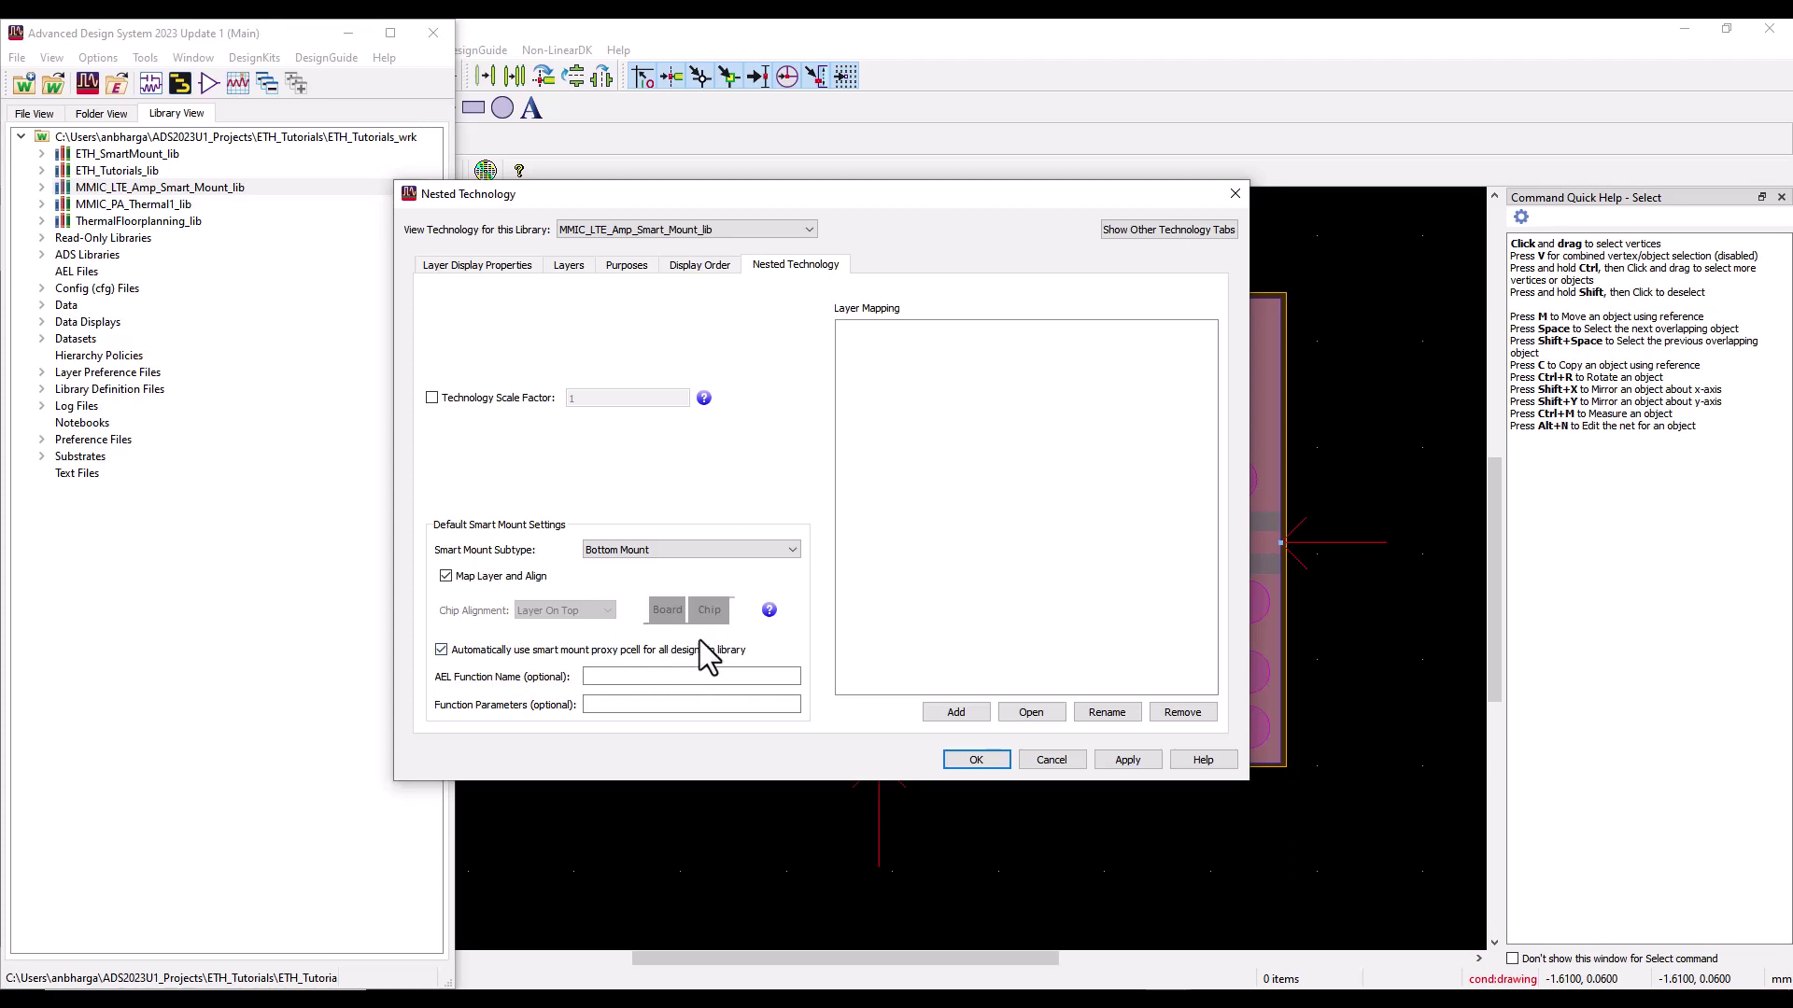
click(976, 760)
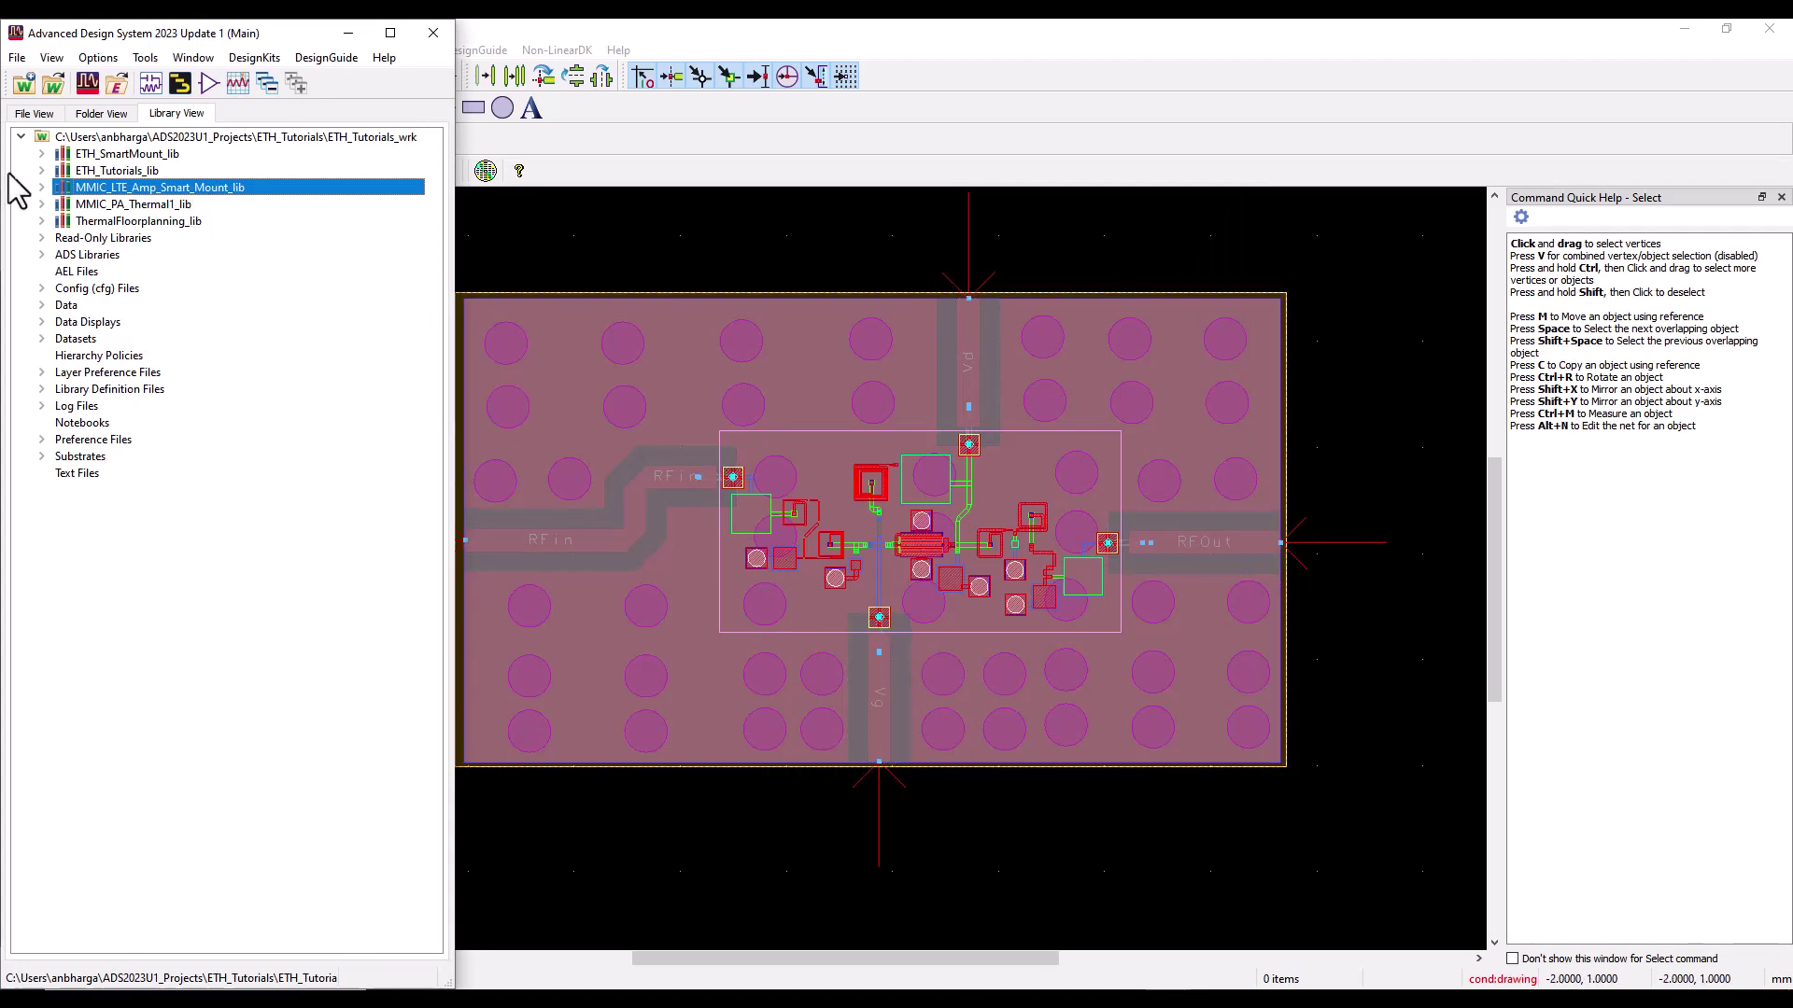
Place an MMIC_LTE_Amp die instance from the library, then delete the extra copy beside the board.
click(42, 187)
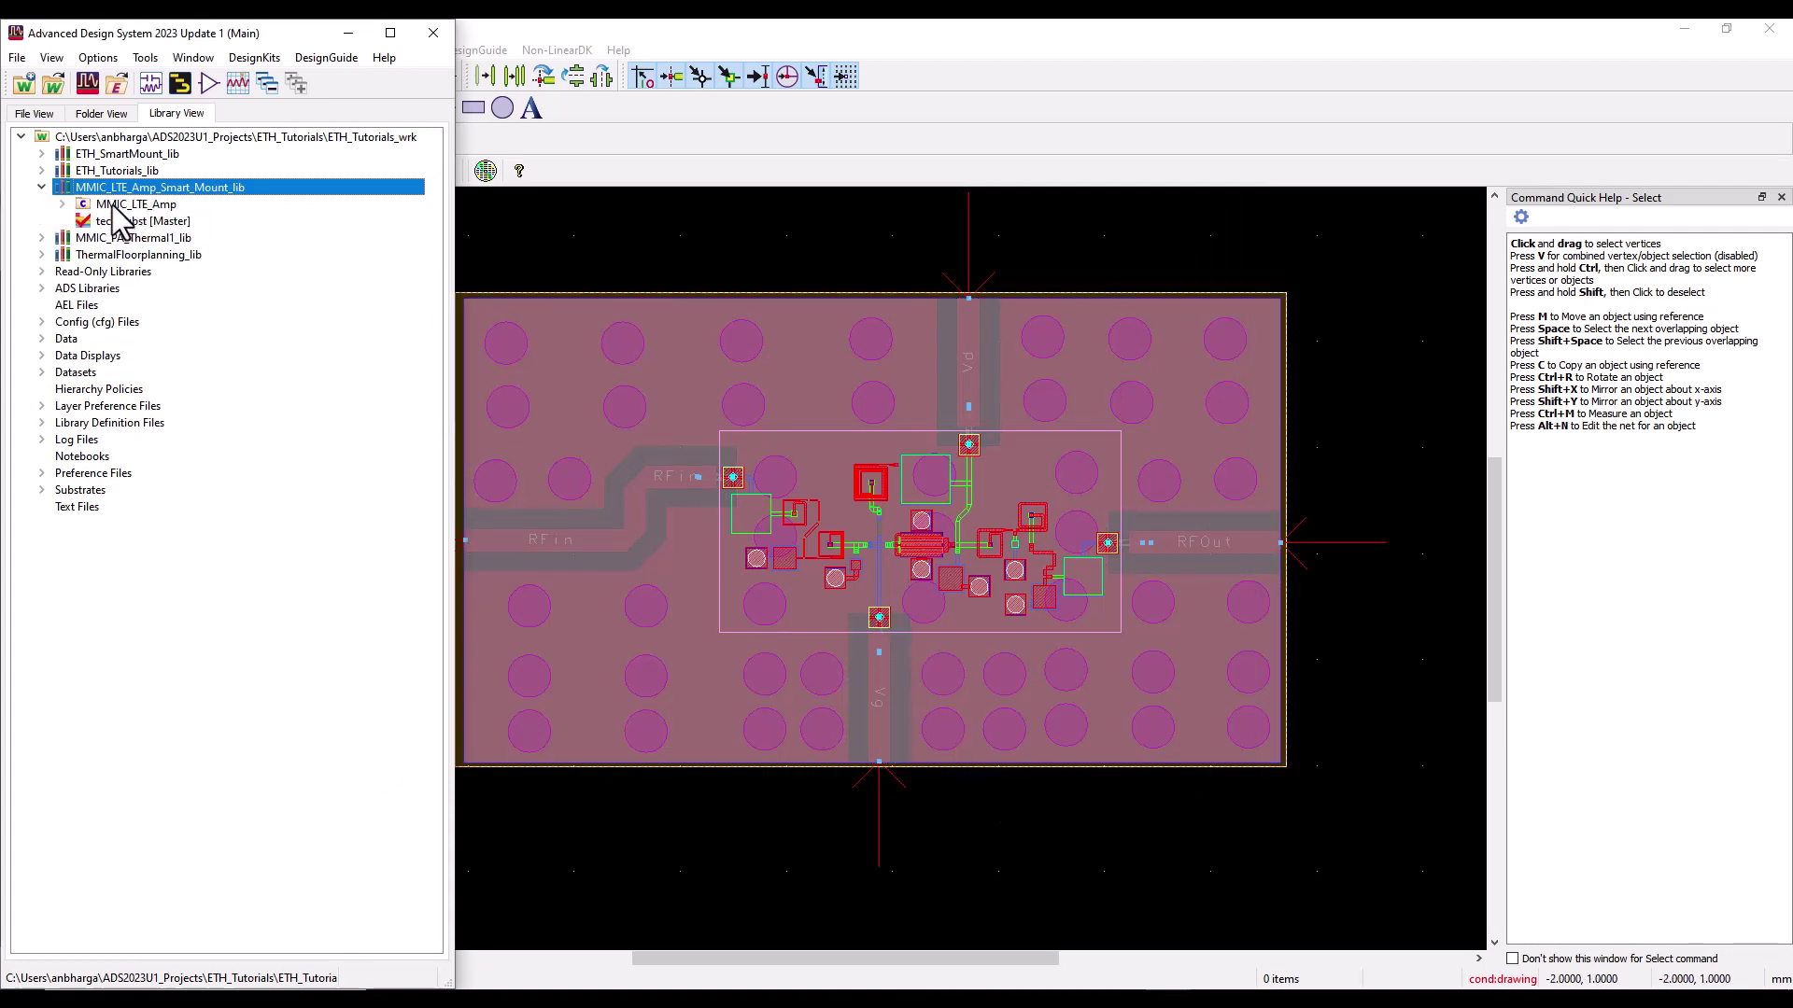
click(117, 205)
drag(1391, 465, 1386, 448)
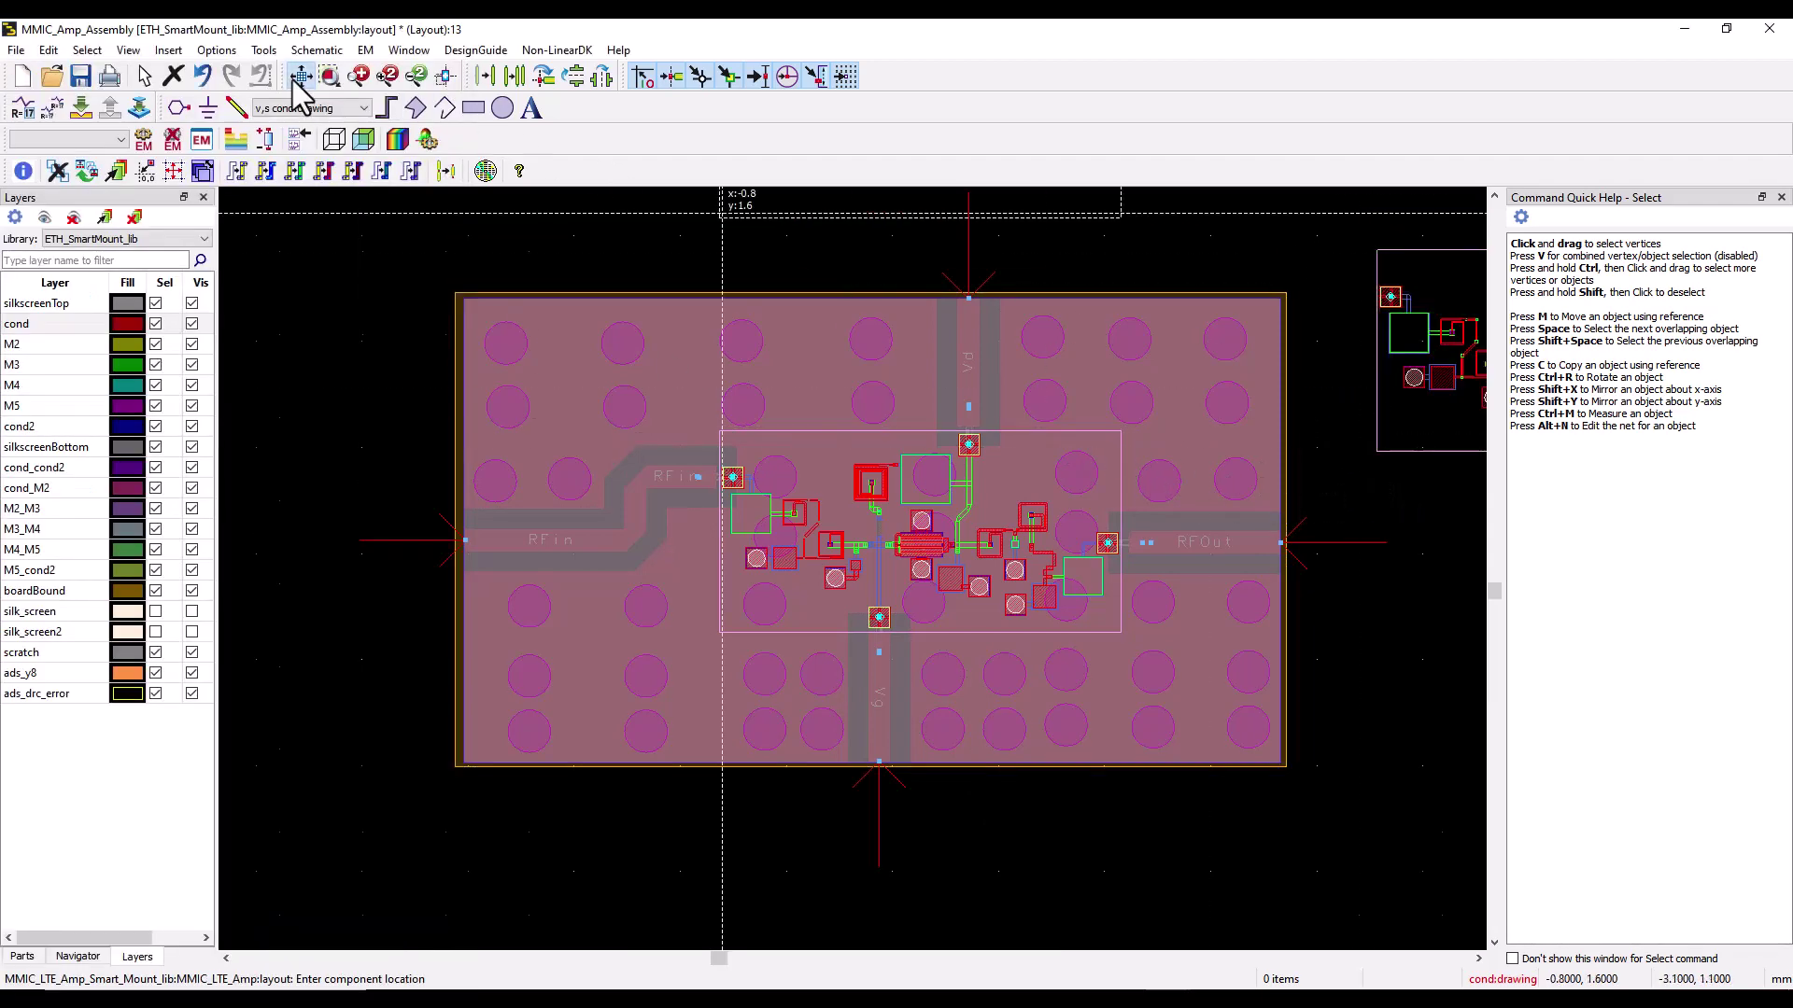
click(295, 78)
right_click(881, 308)
click(921, 322)
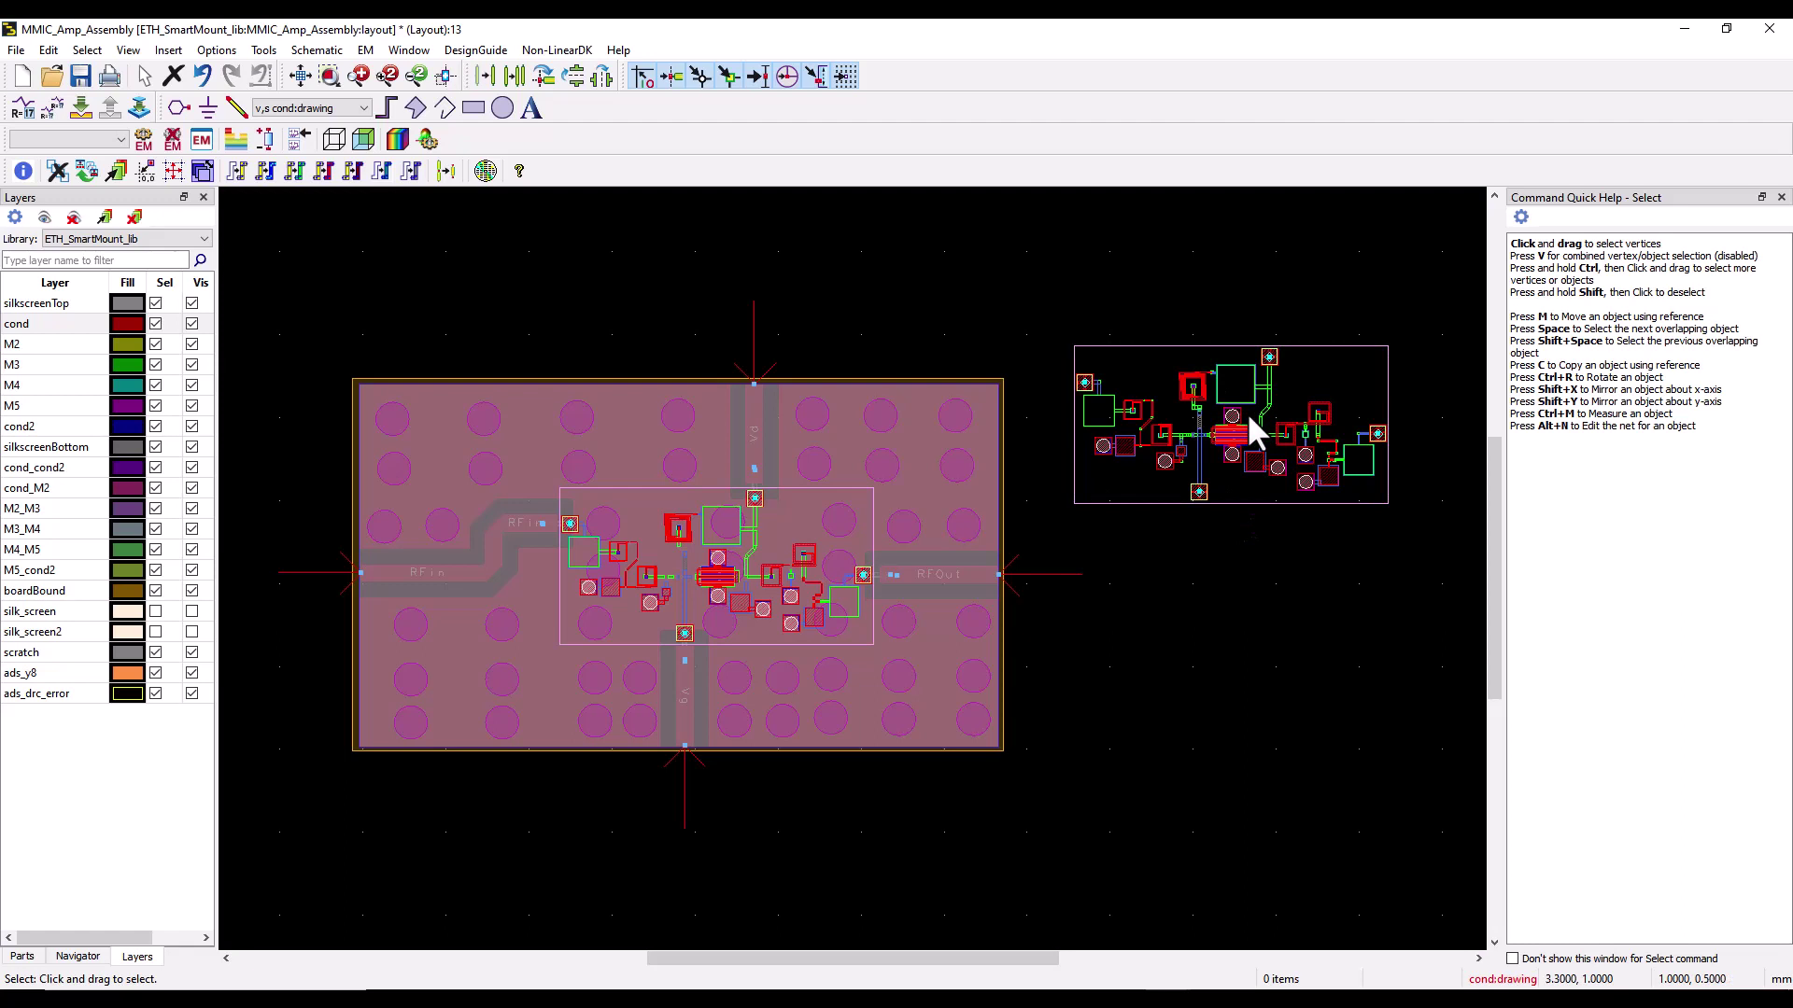
click(1222, 493)
key(Delete)
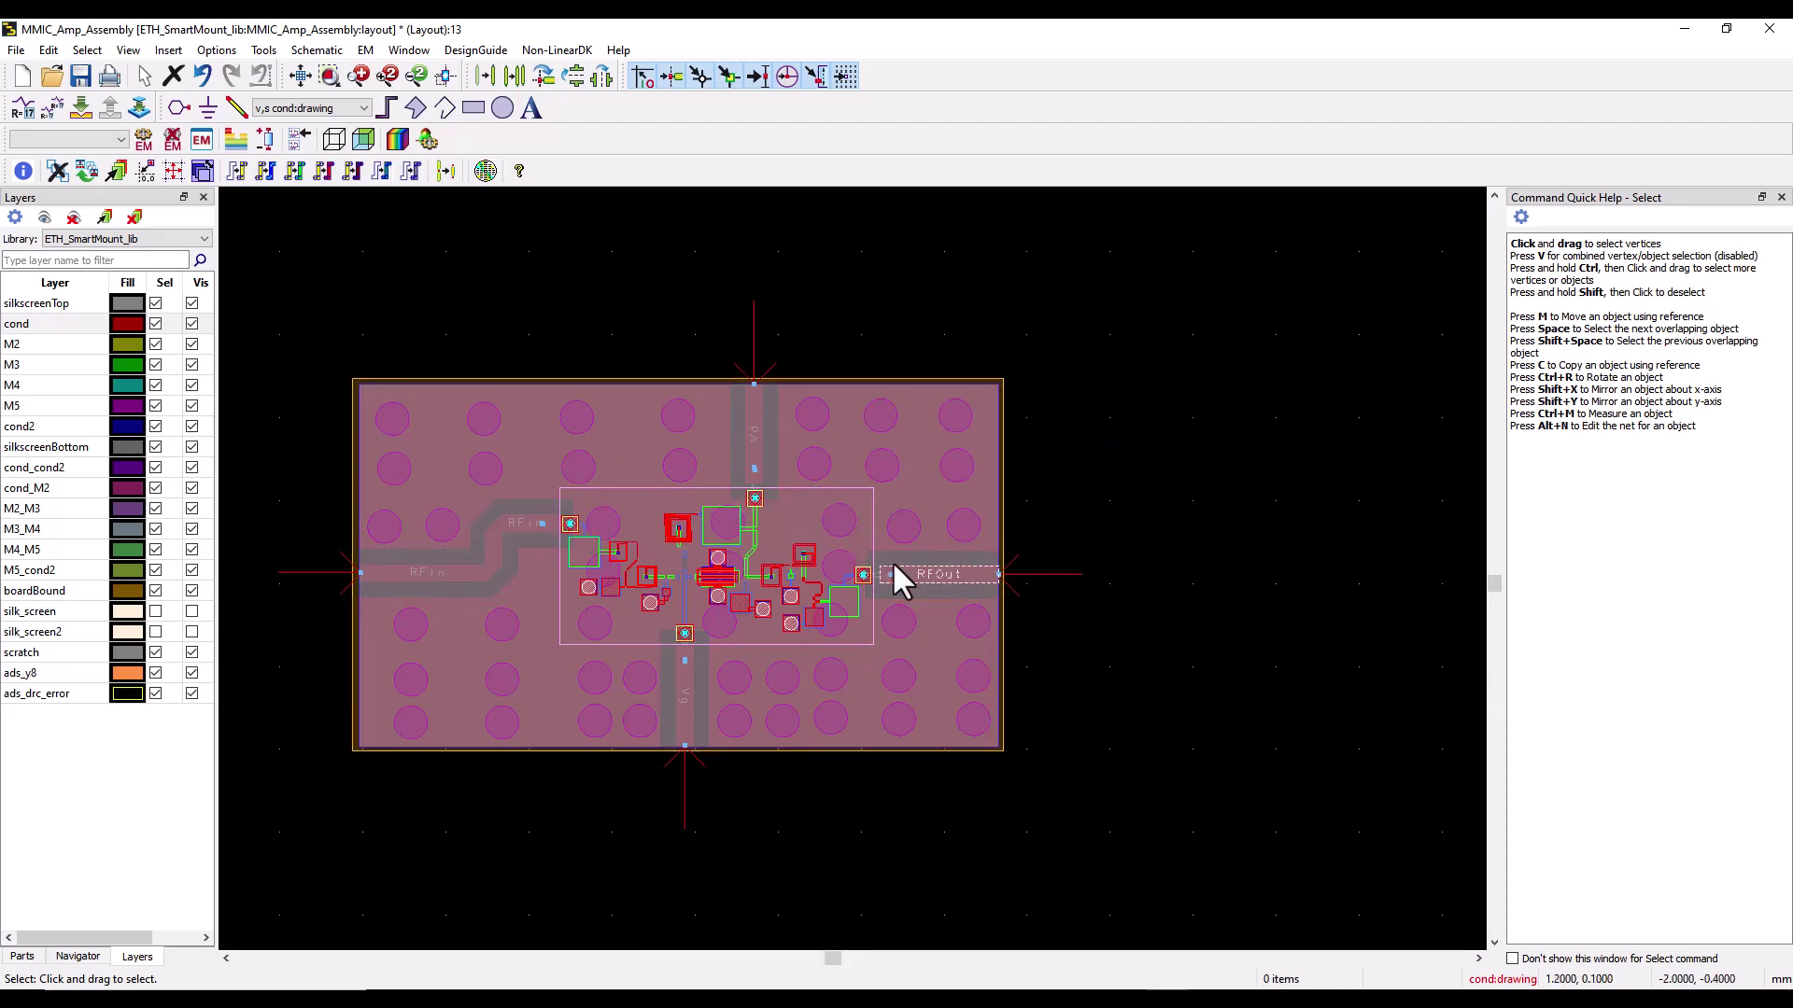
Fit and save the assembly layout, then expand ETH_SmartMount_lib in the main window.
click(300, 76)
click(80, 75)
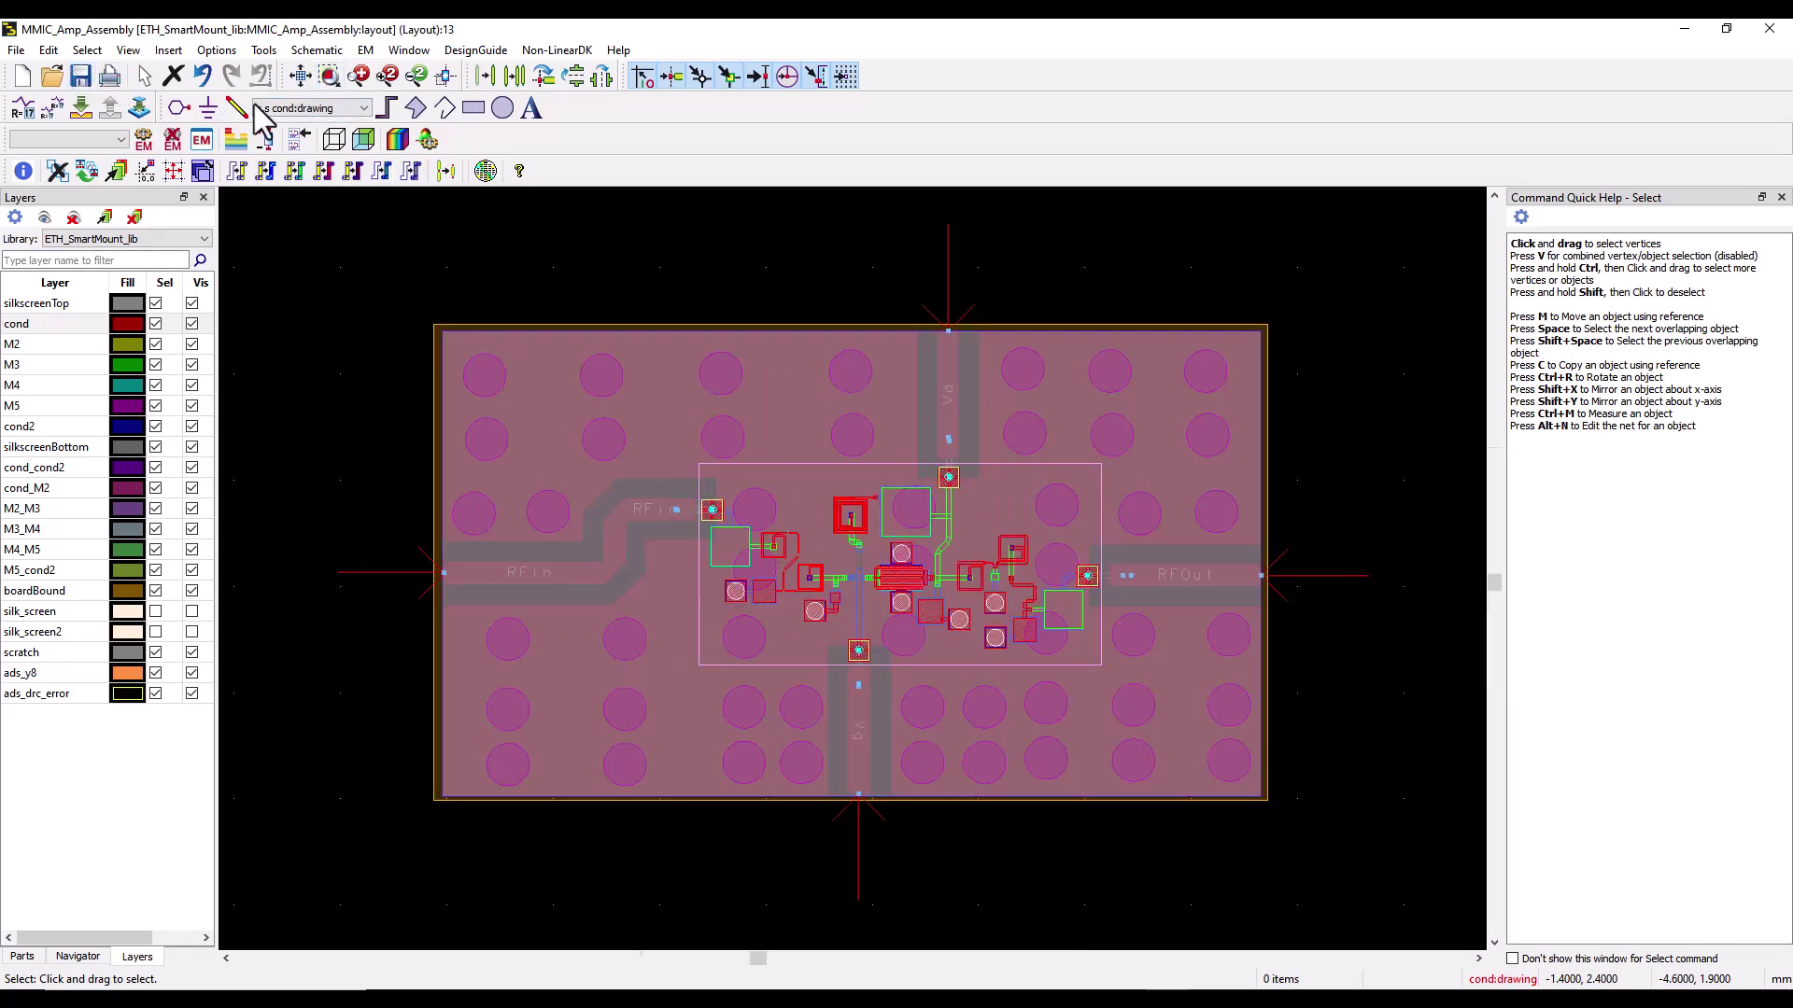
mouse_move(1060, 959)
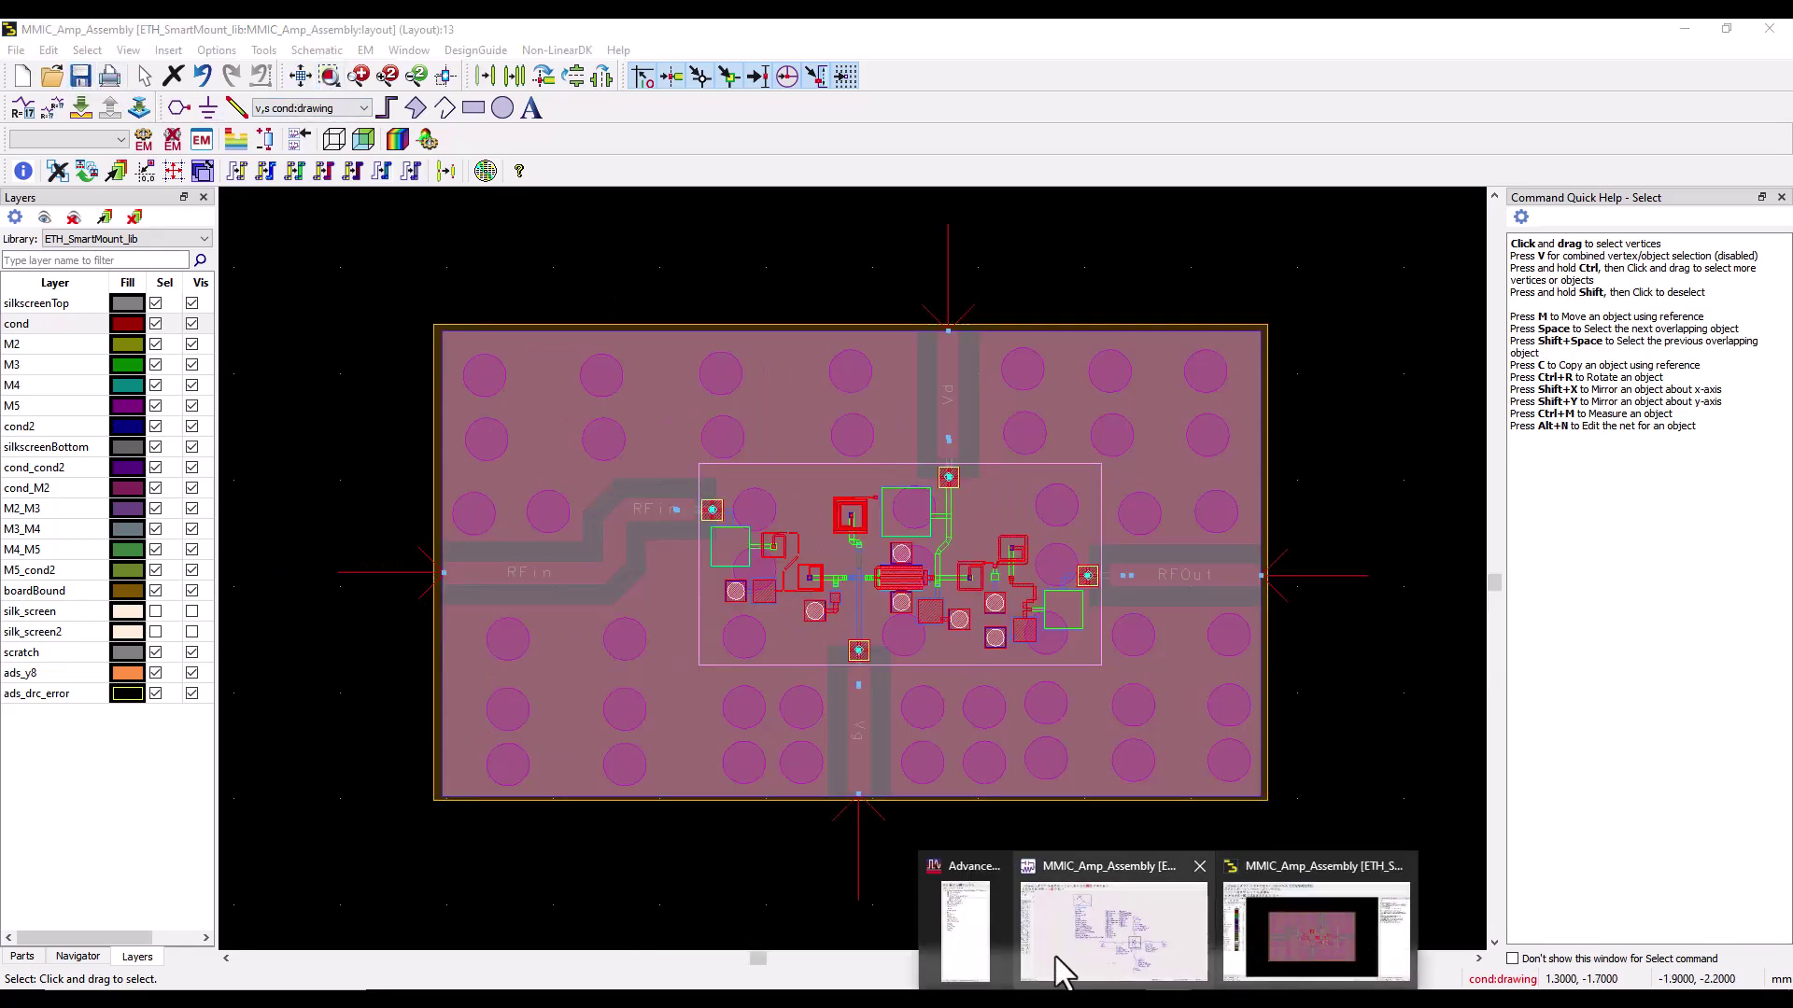
click(972, 962)
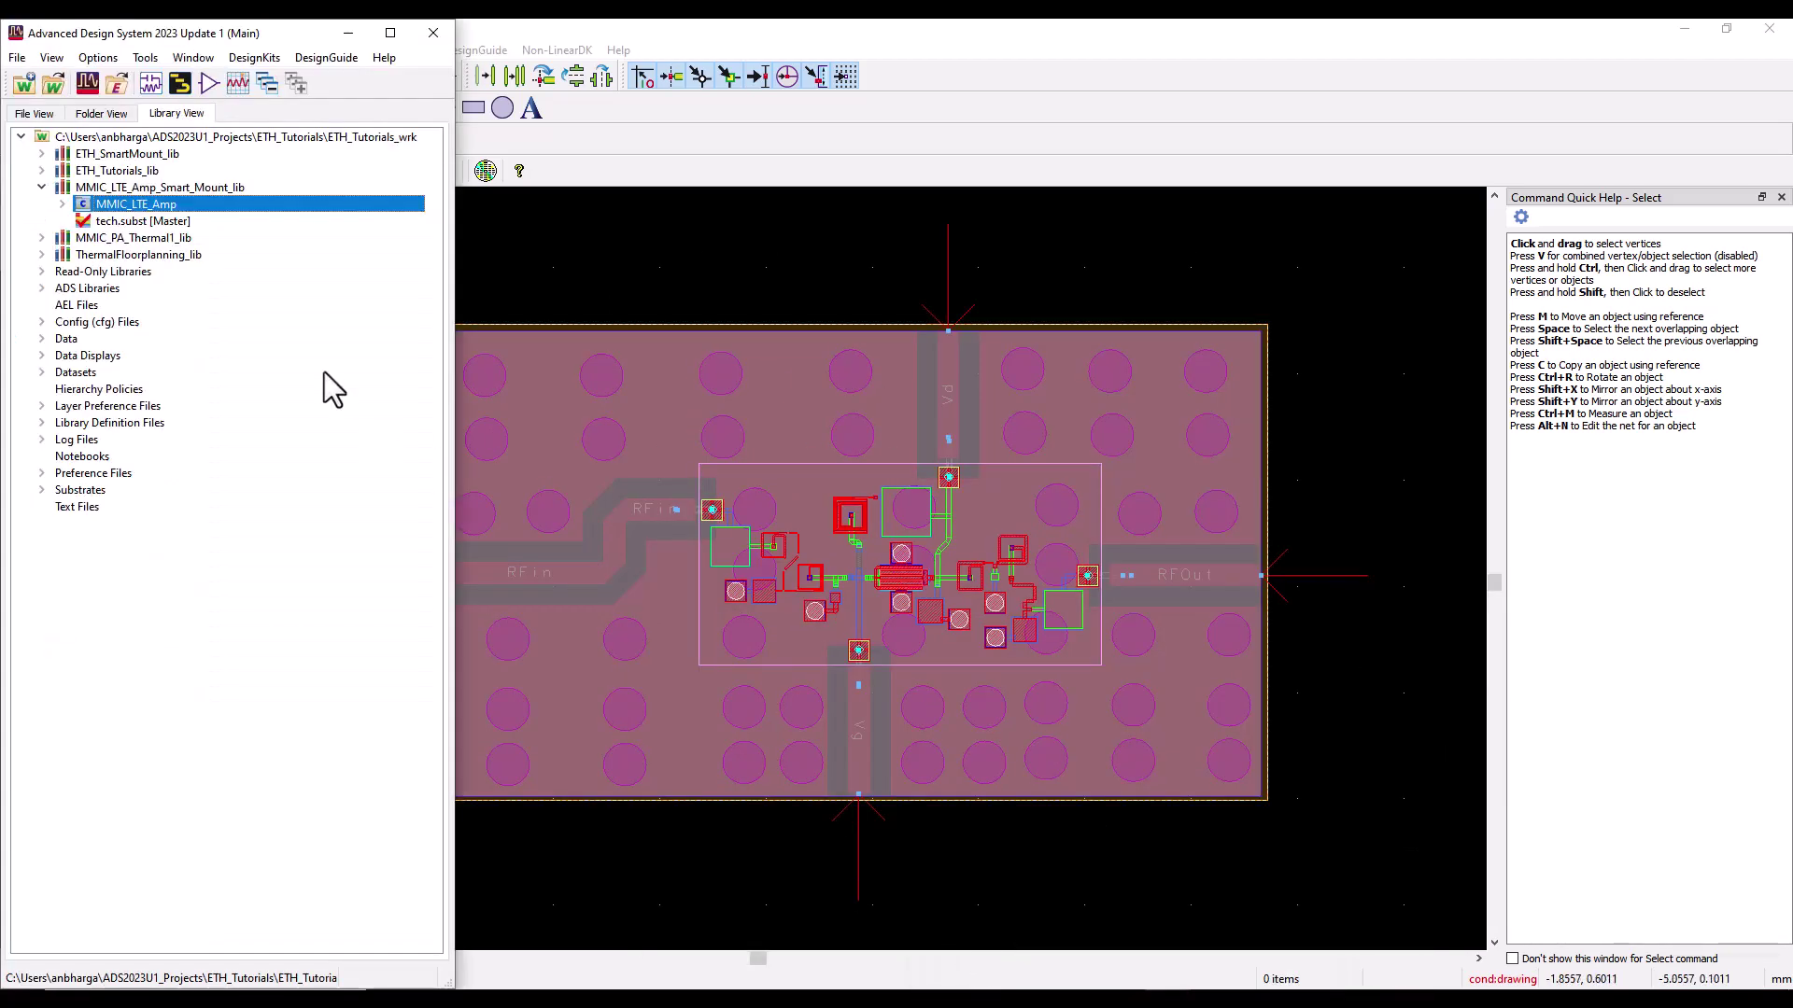
click(41, 153)
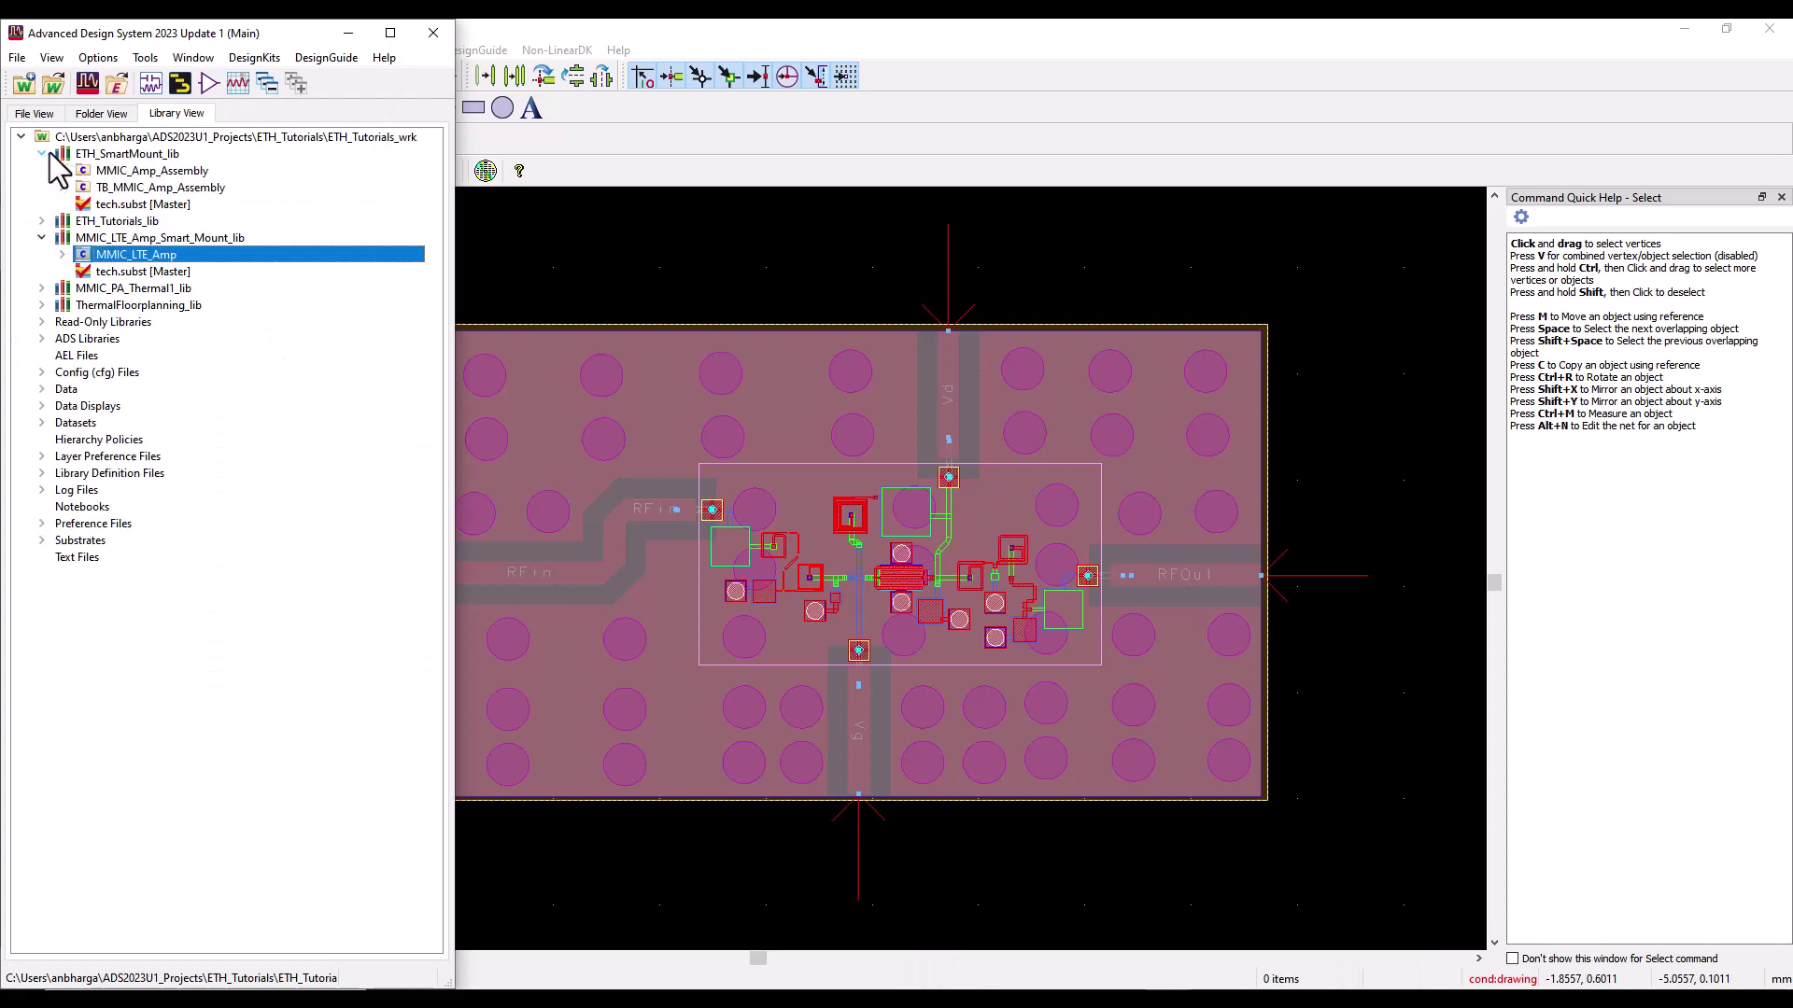
click(113, 270)
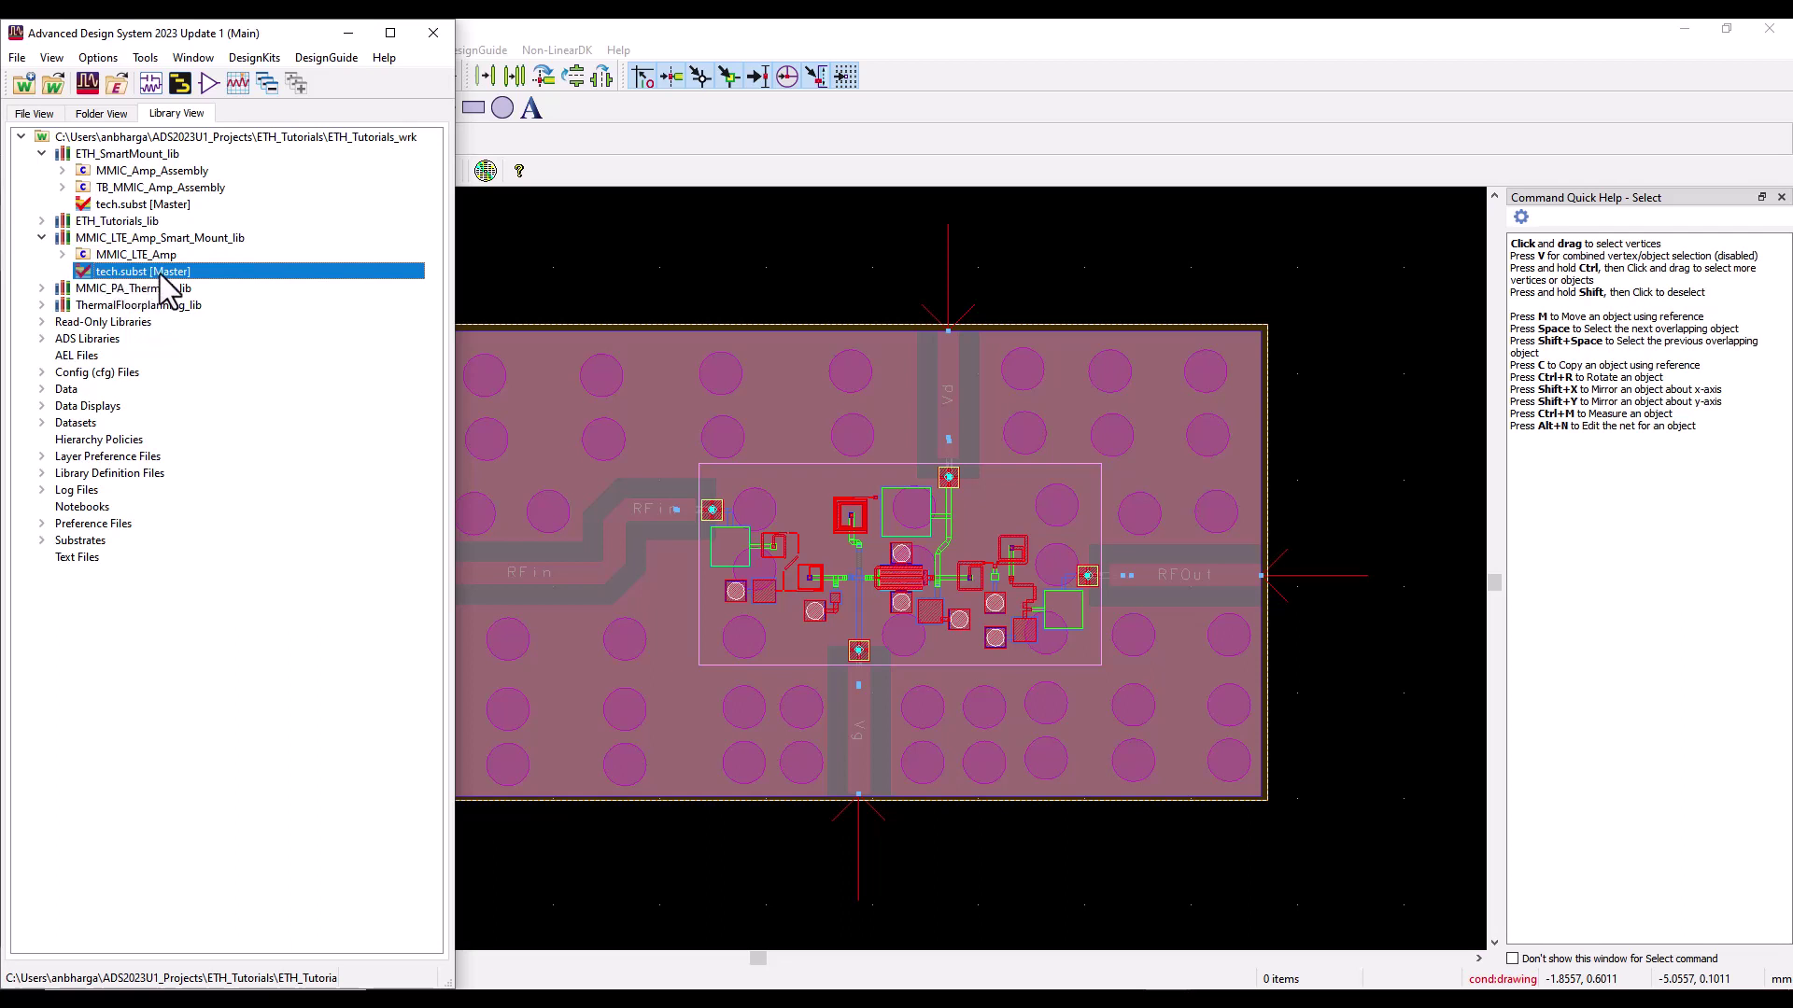
Browse DemoKit_Non_Linear_tech in Read-Only Libraries, then expand TB_MMIC_Amp_Assembly to show its schematic.
click(41, 322)
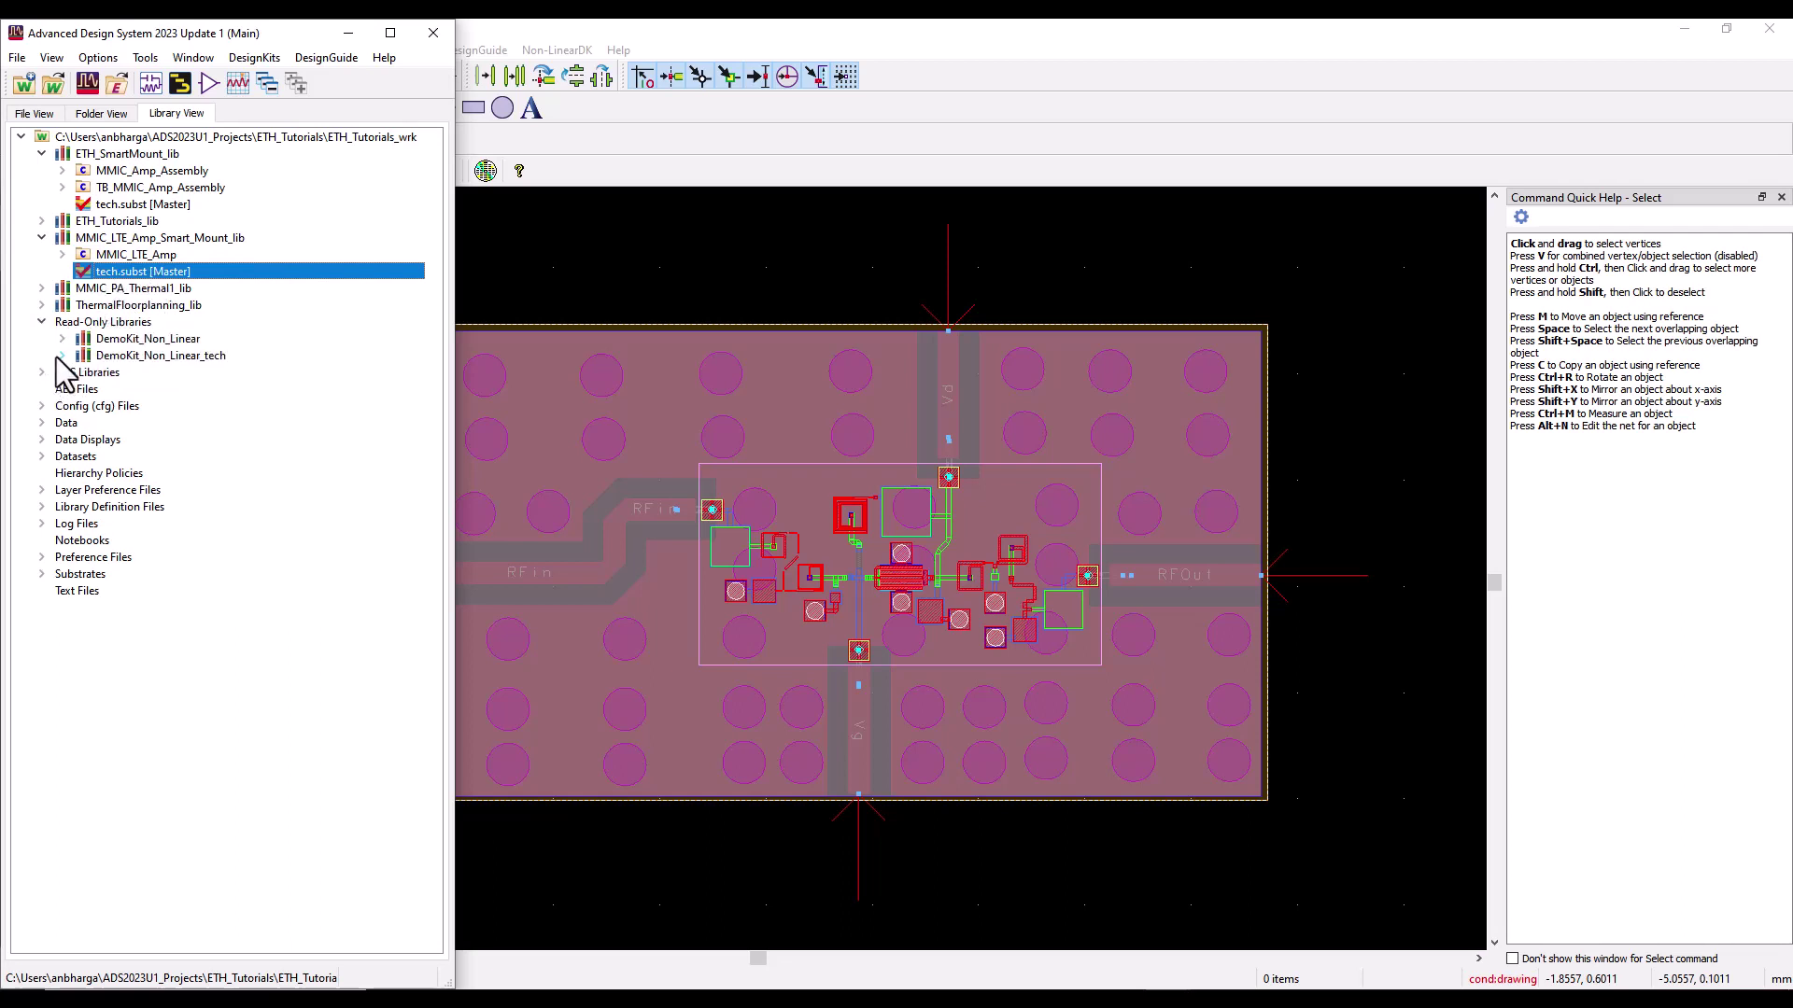
click(61, 355)
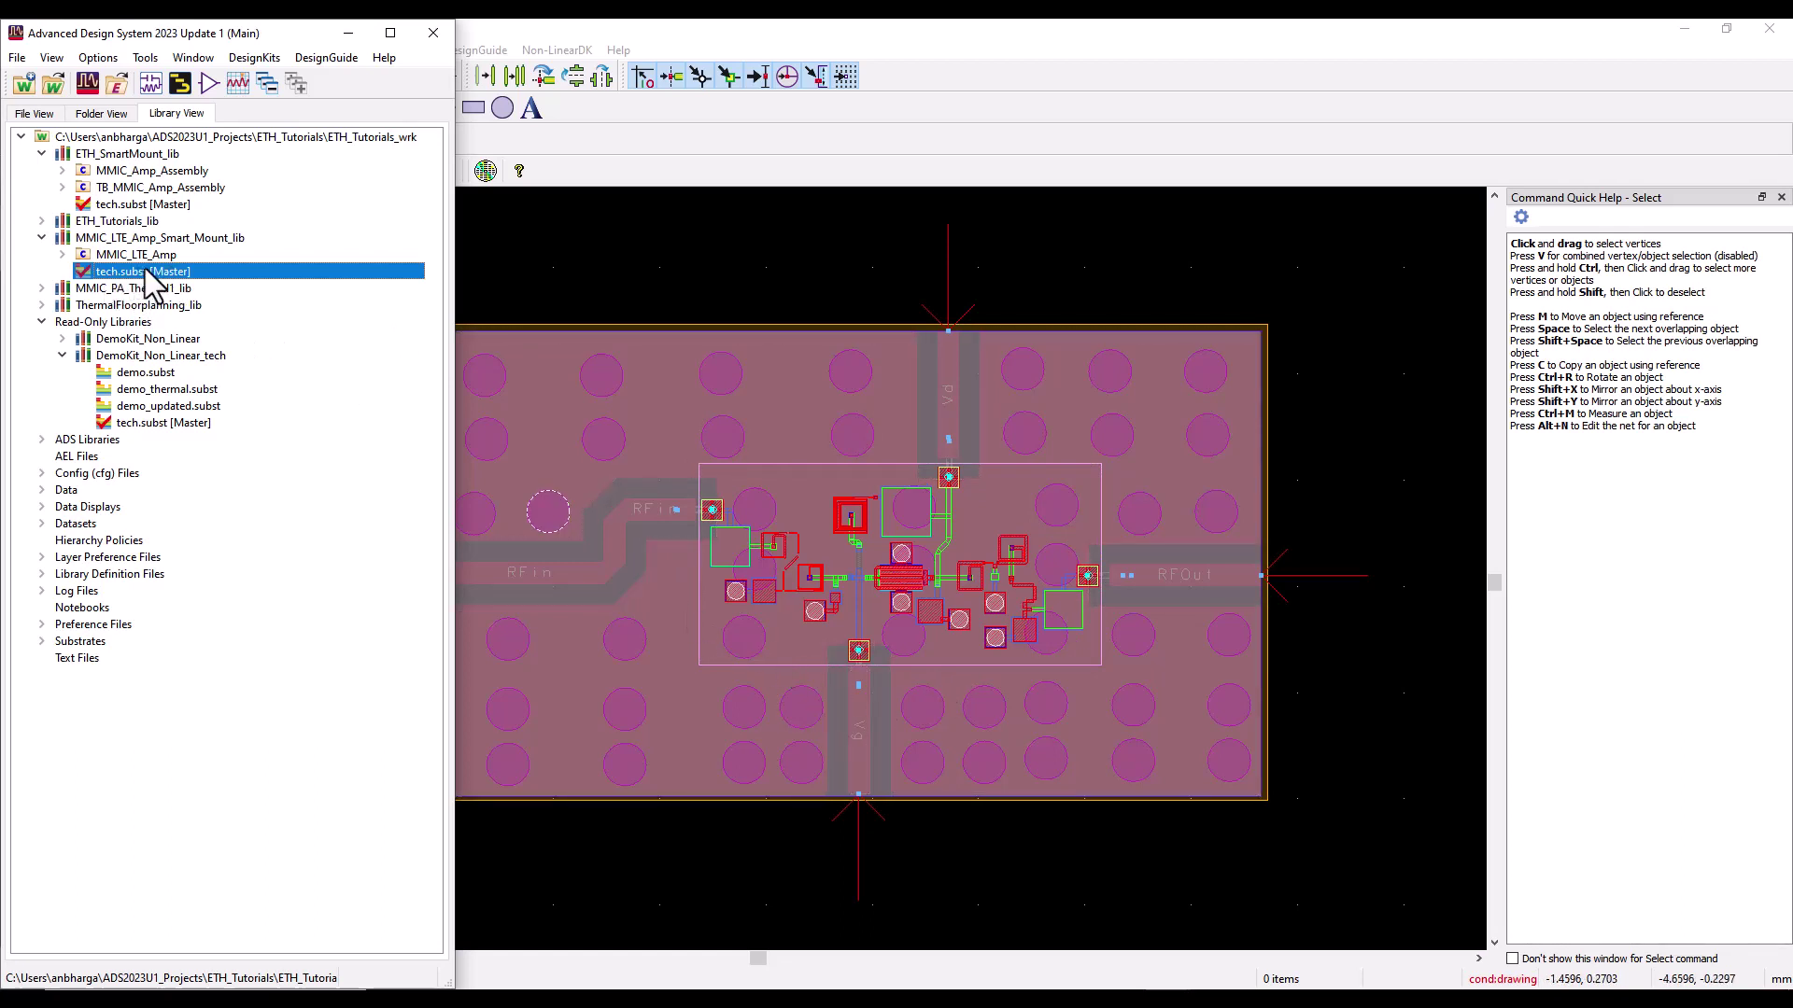
click(62, 355)
click(42, 322)
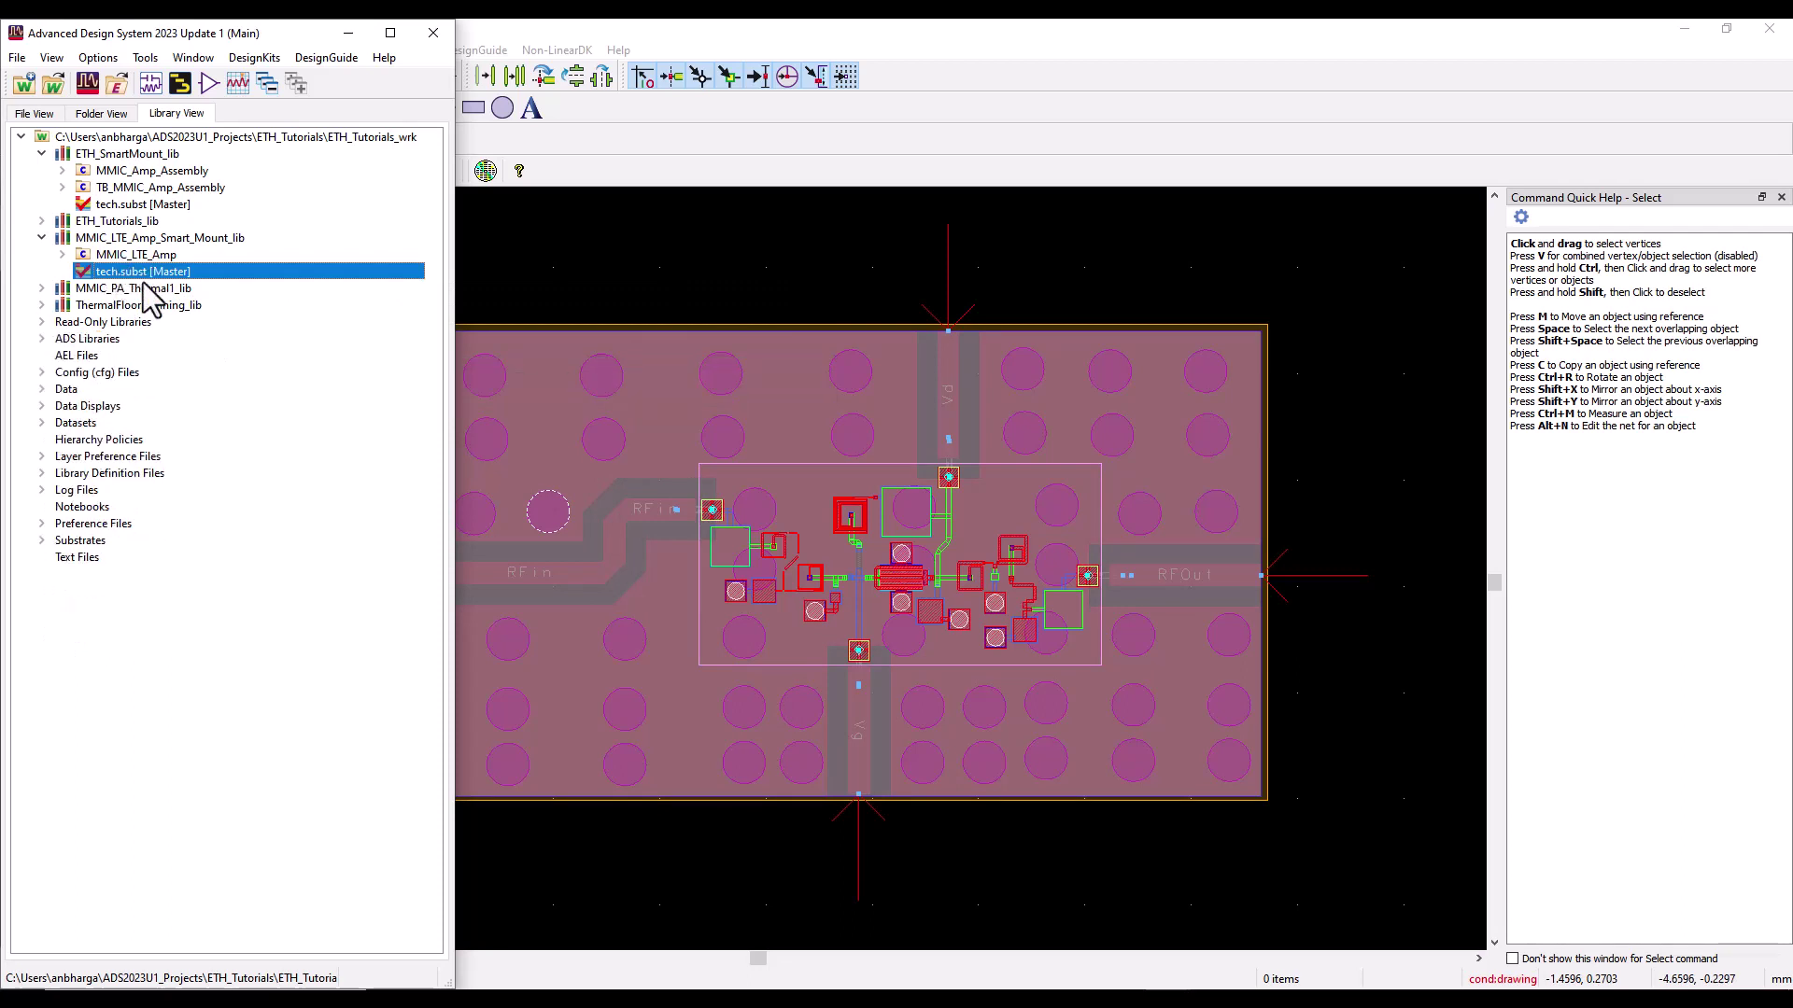
click(142, 171)
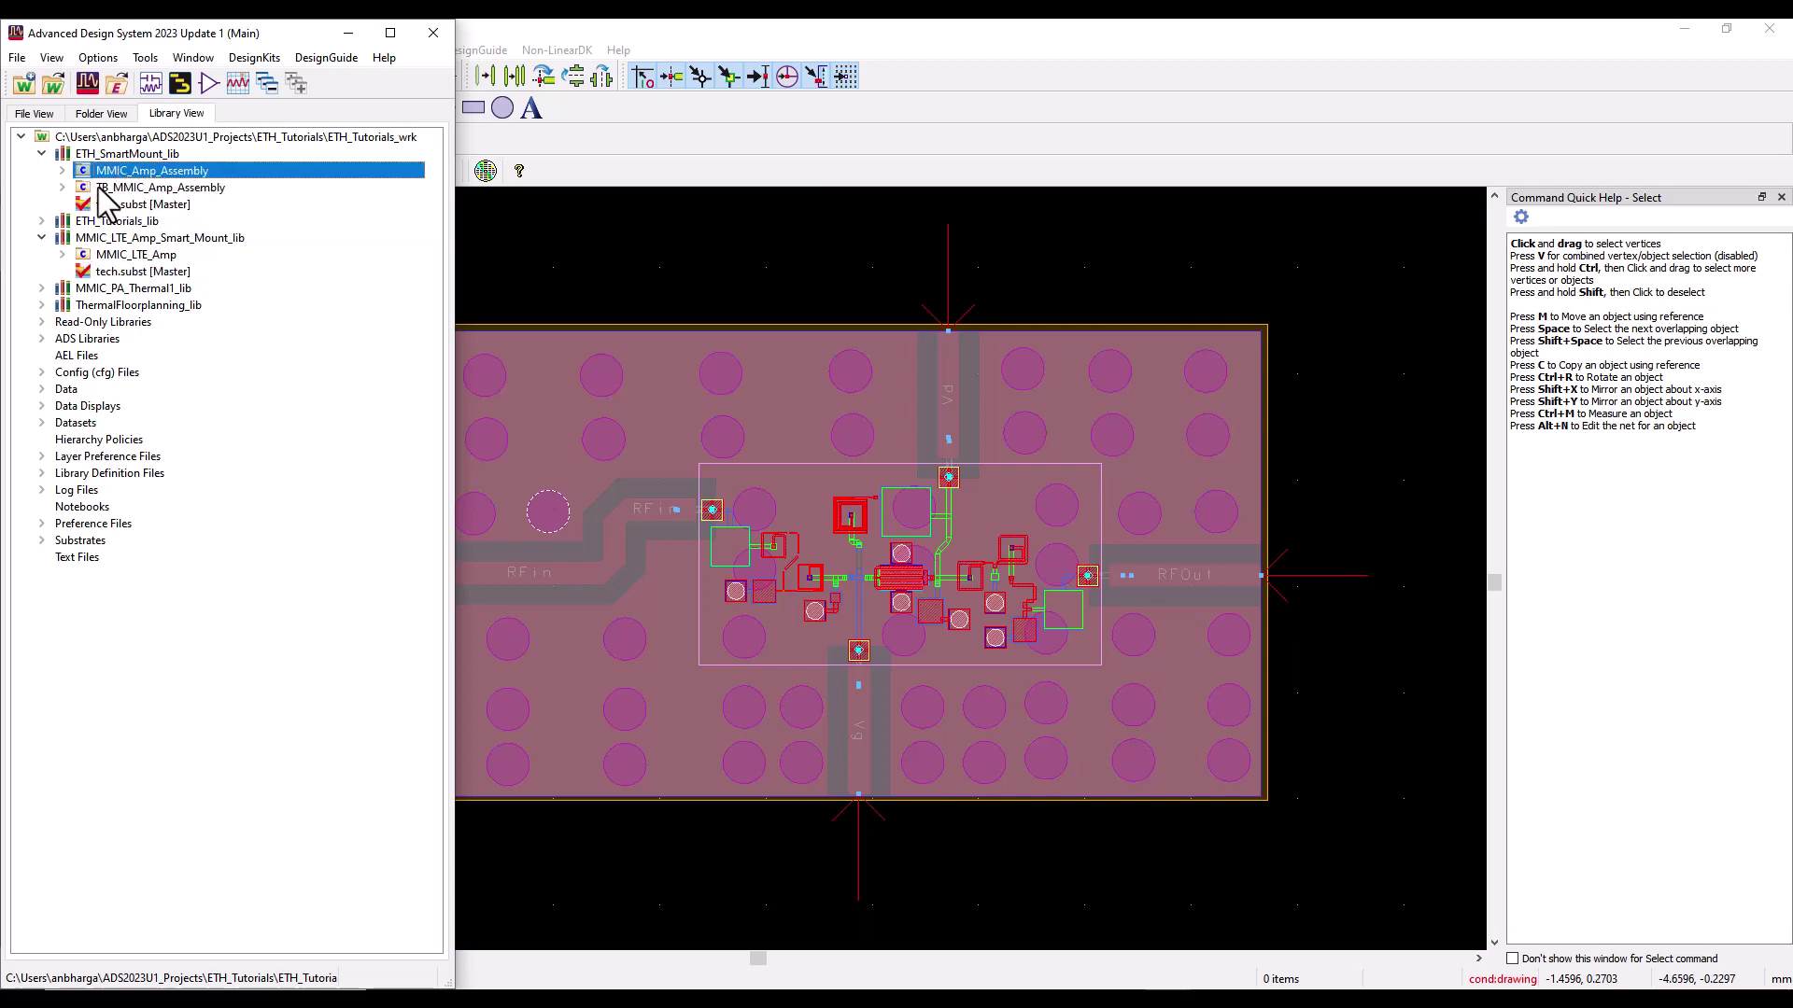
click(62, 187)
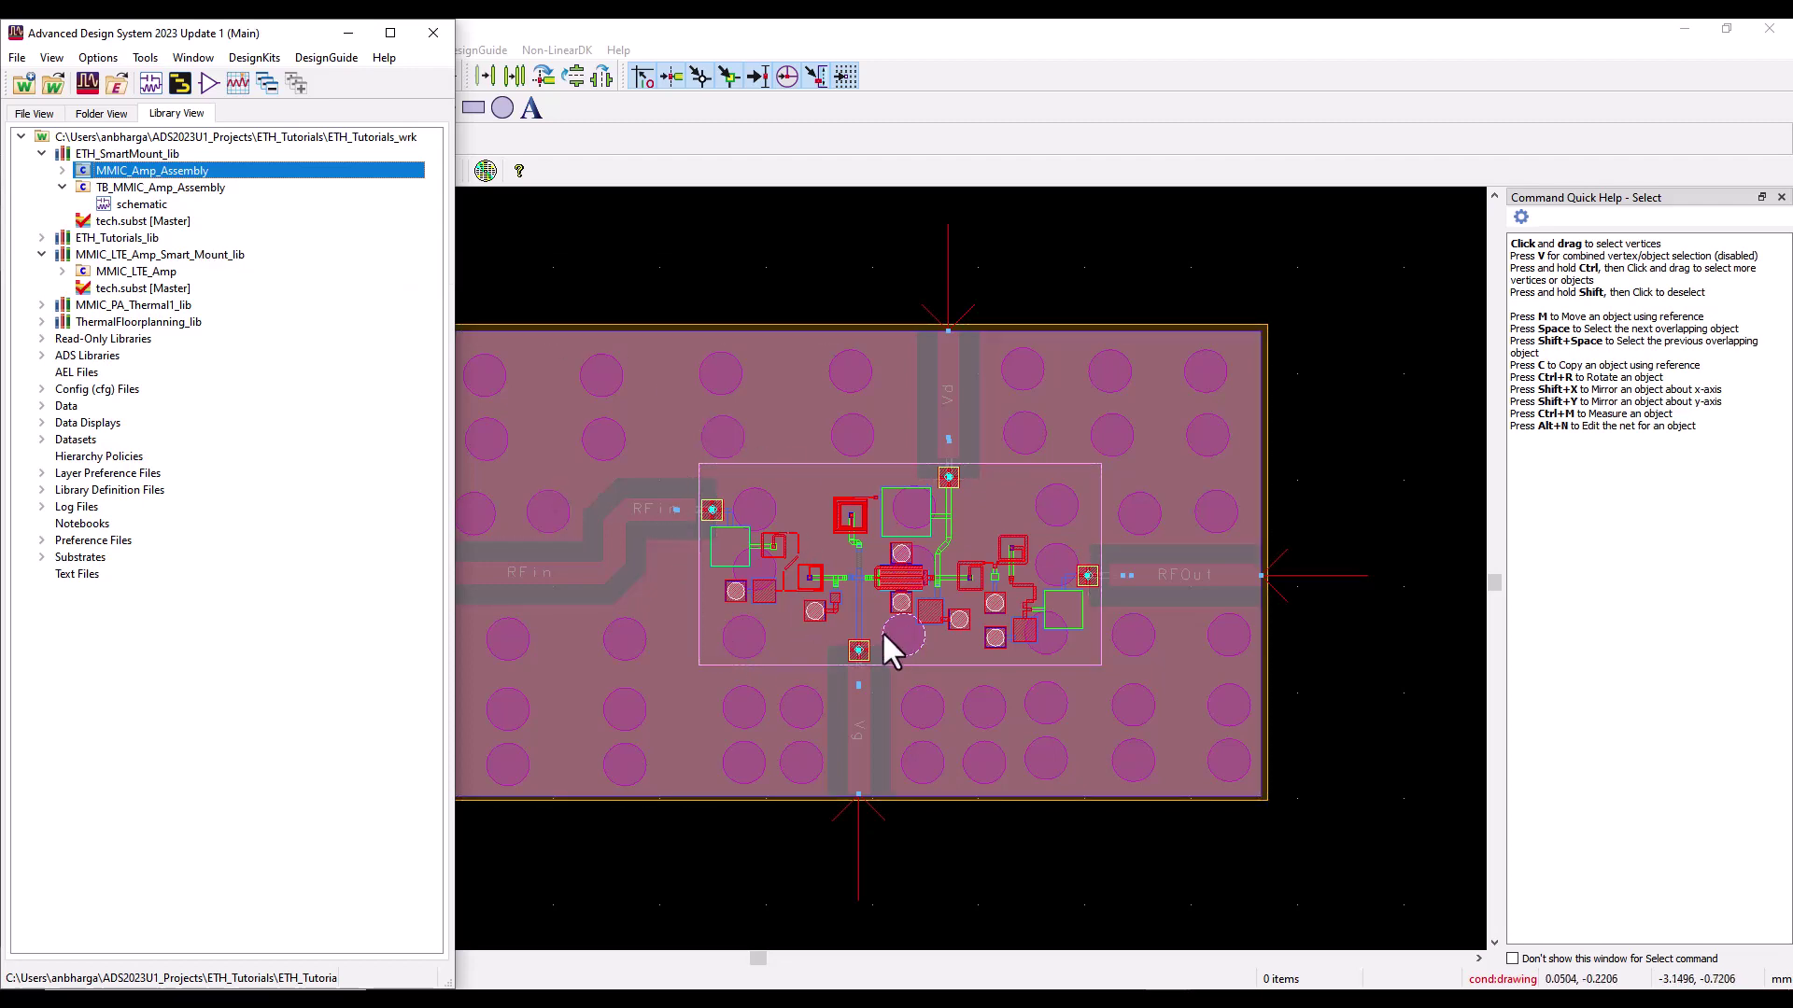
Open ETH_SmartMount_lib's tech.subst [Master] to view the 1.1 mm FR_4 core/prepreg stack-up.
double_click(146, 224)
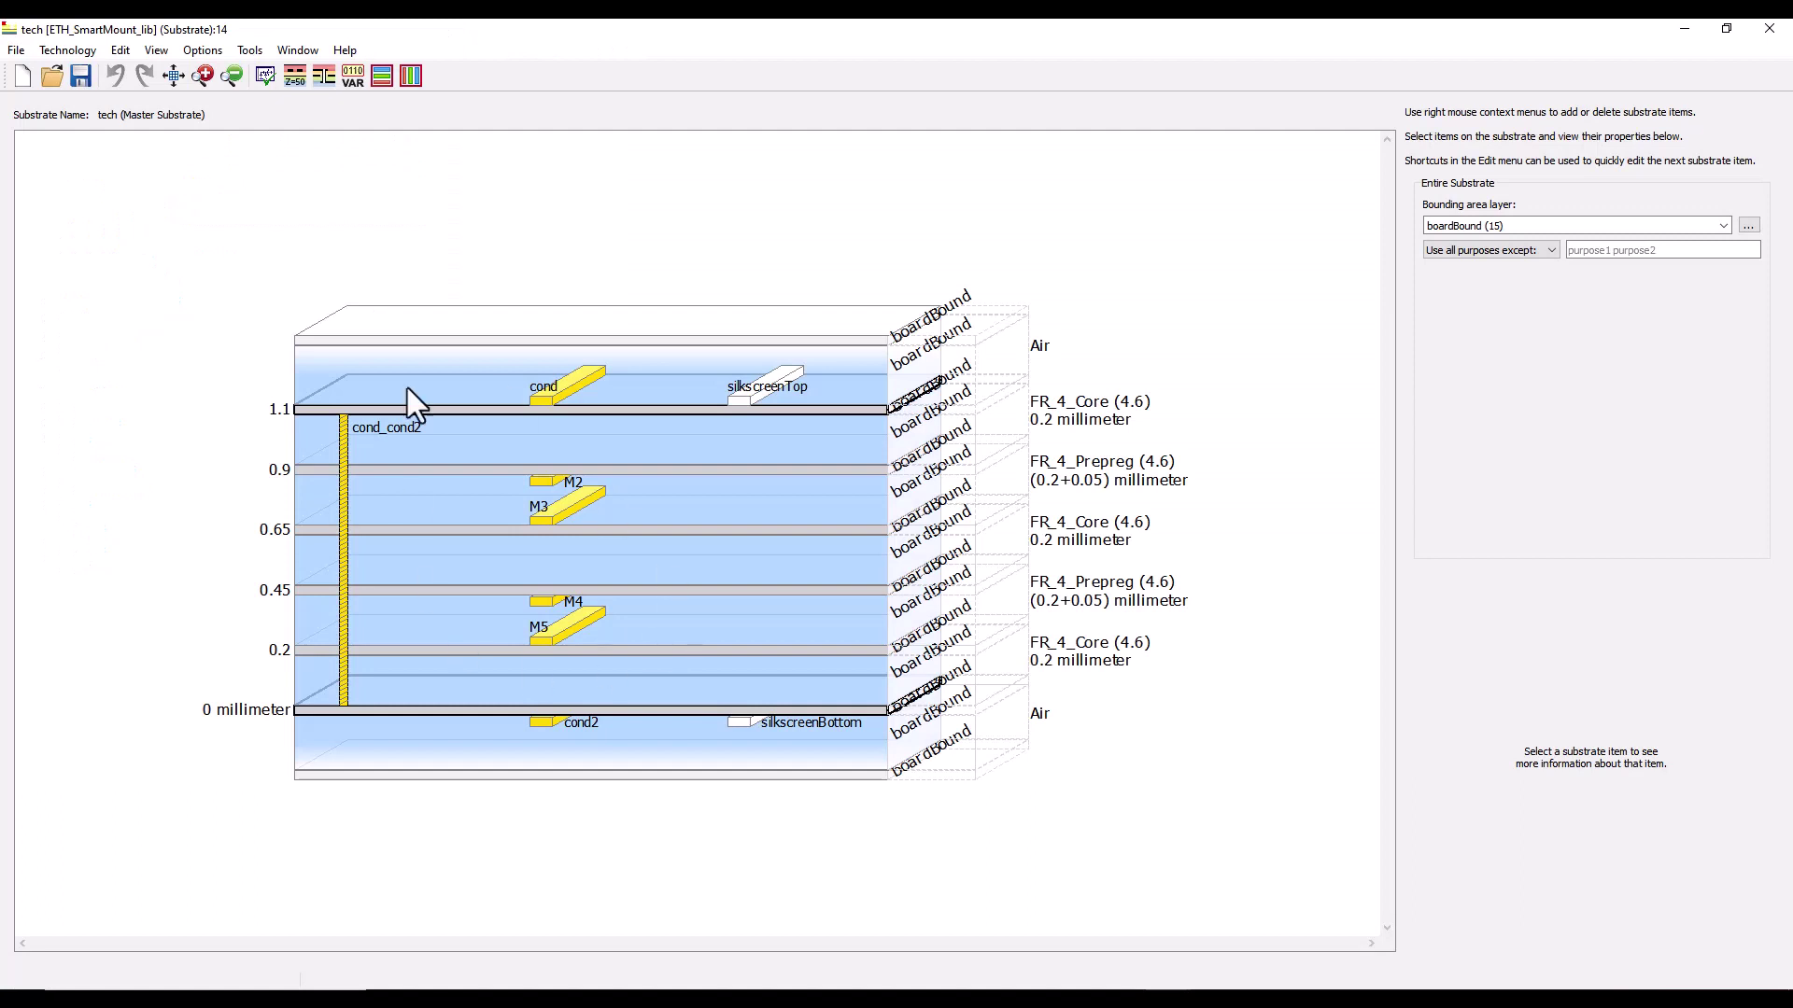
mouse_move(755, 655)
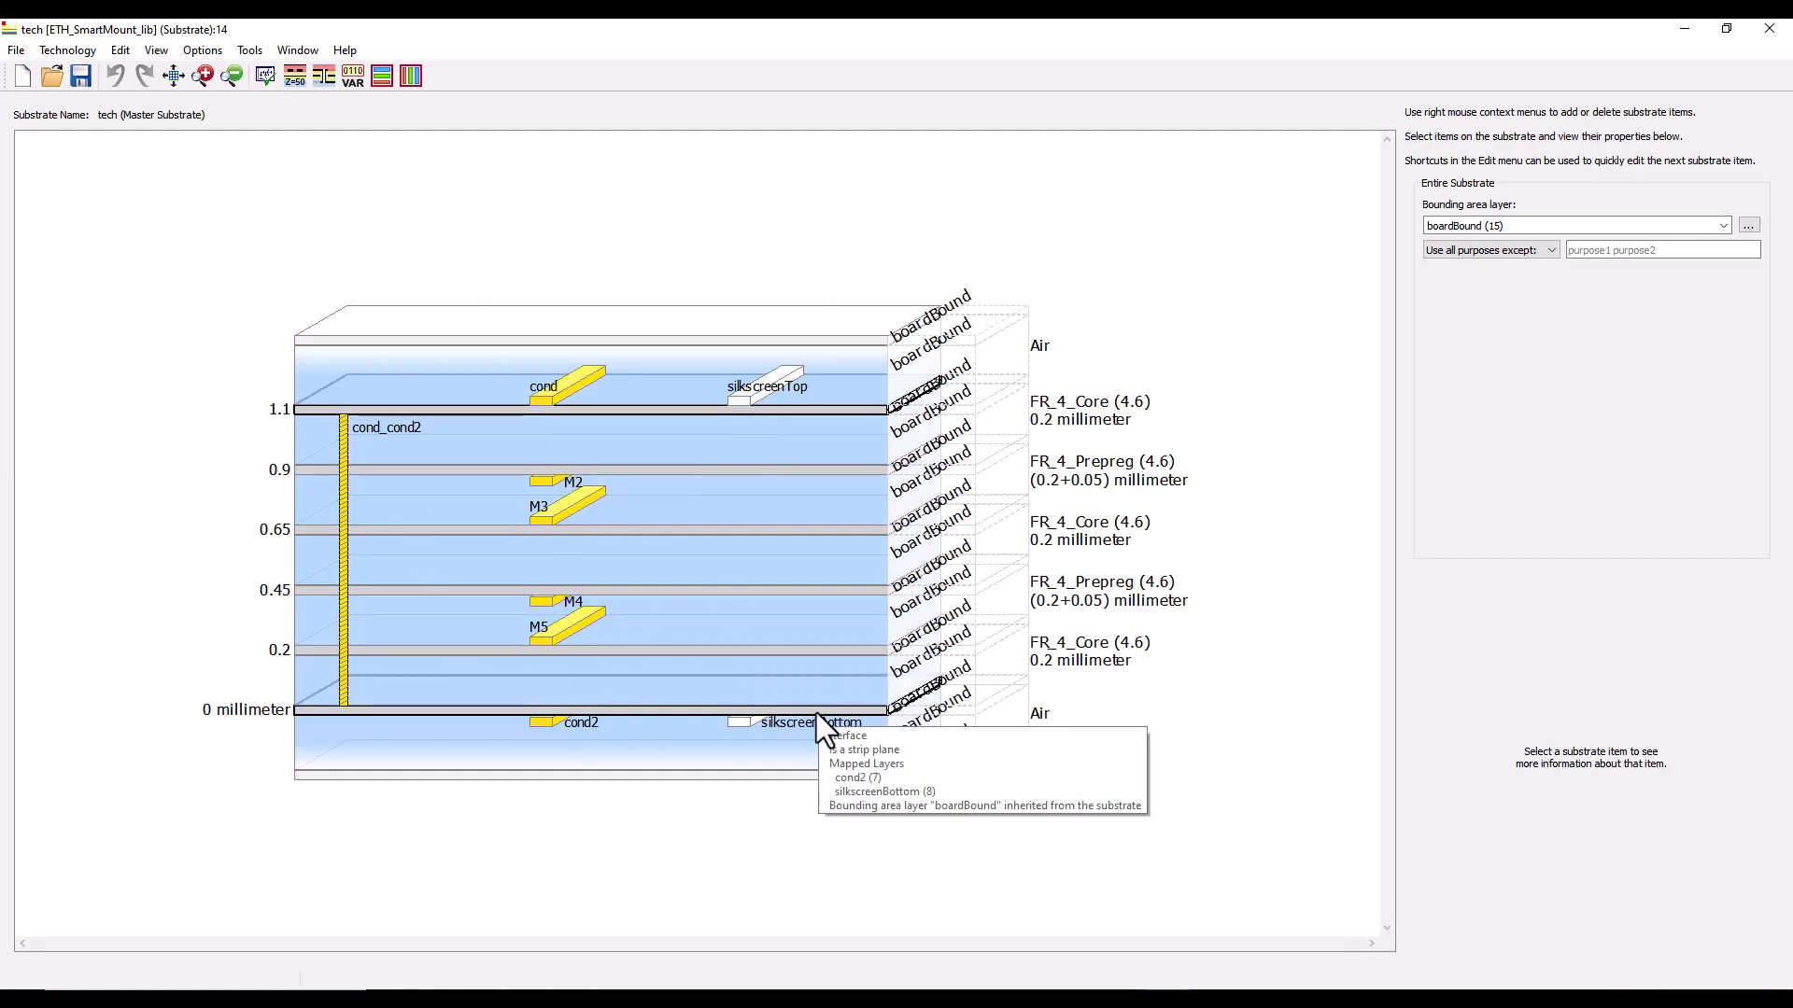
click(71, 50)
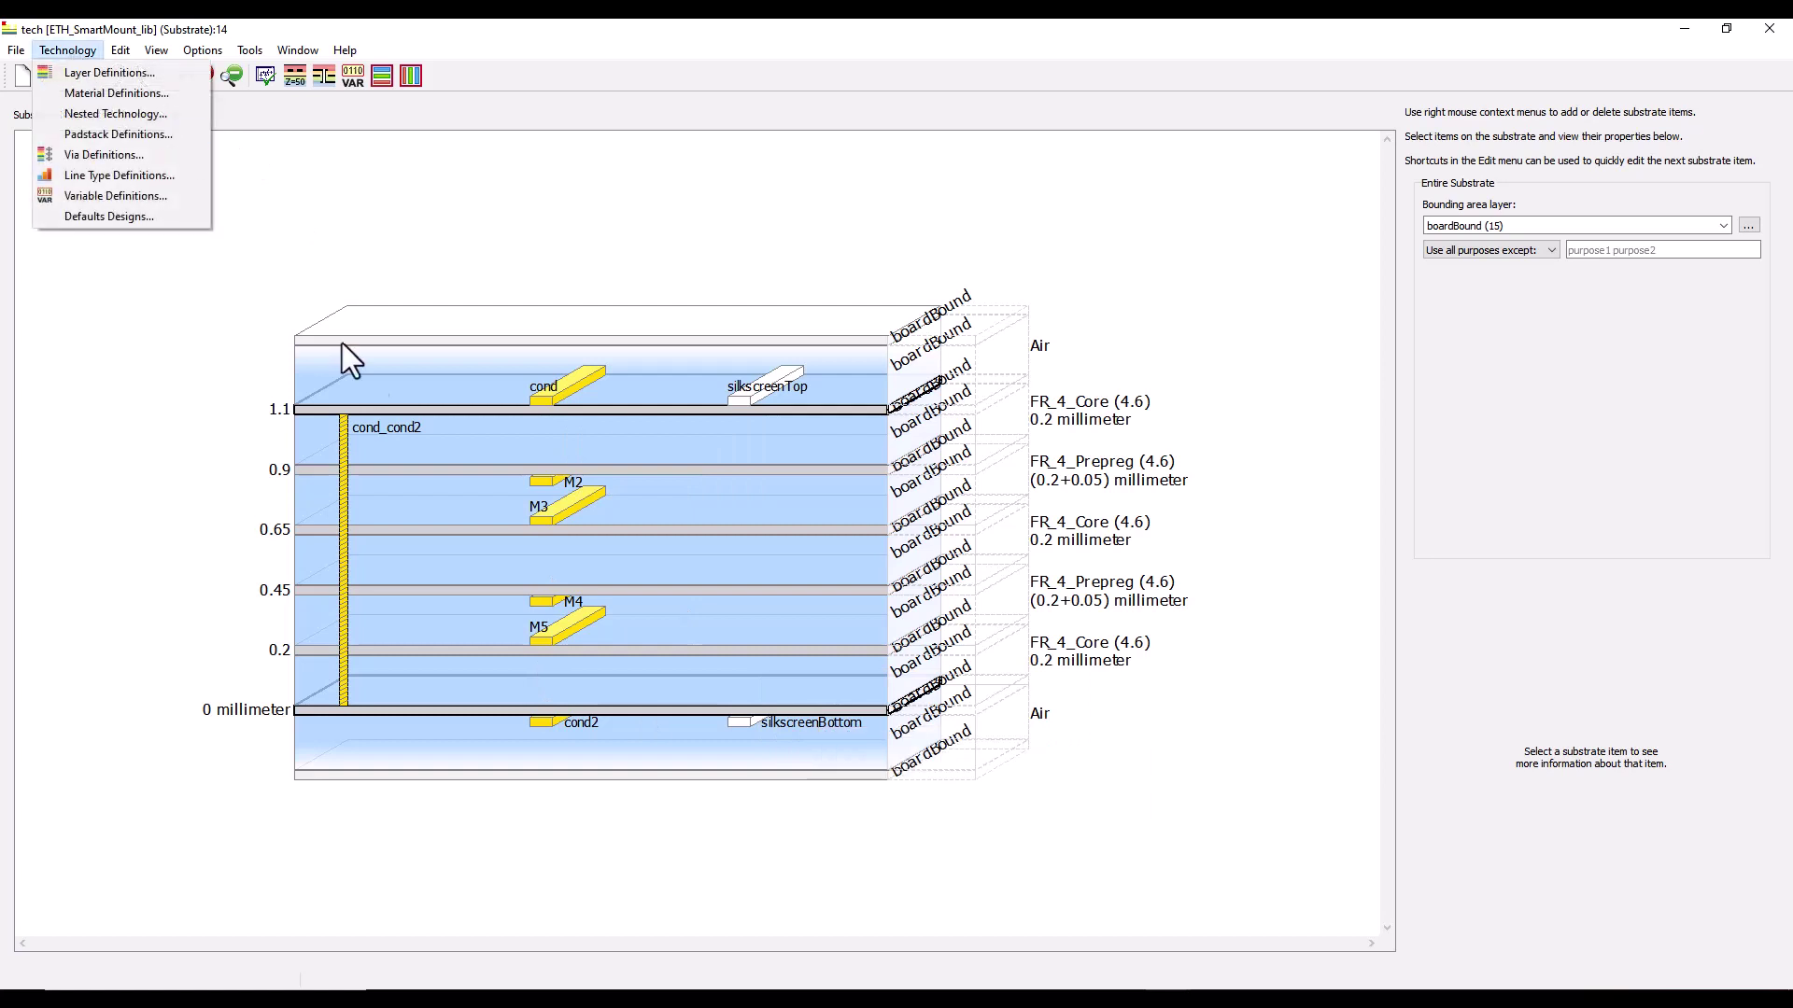
click(123, 95)
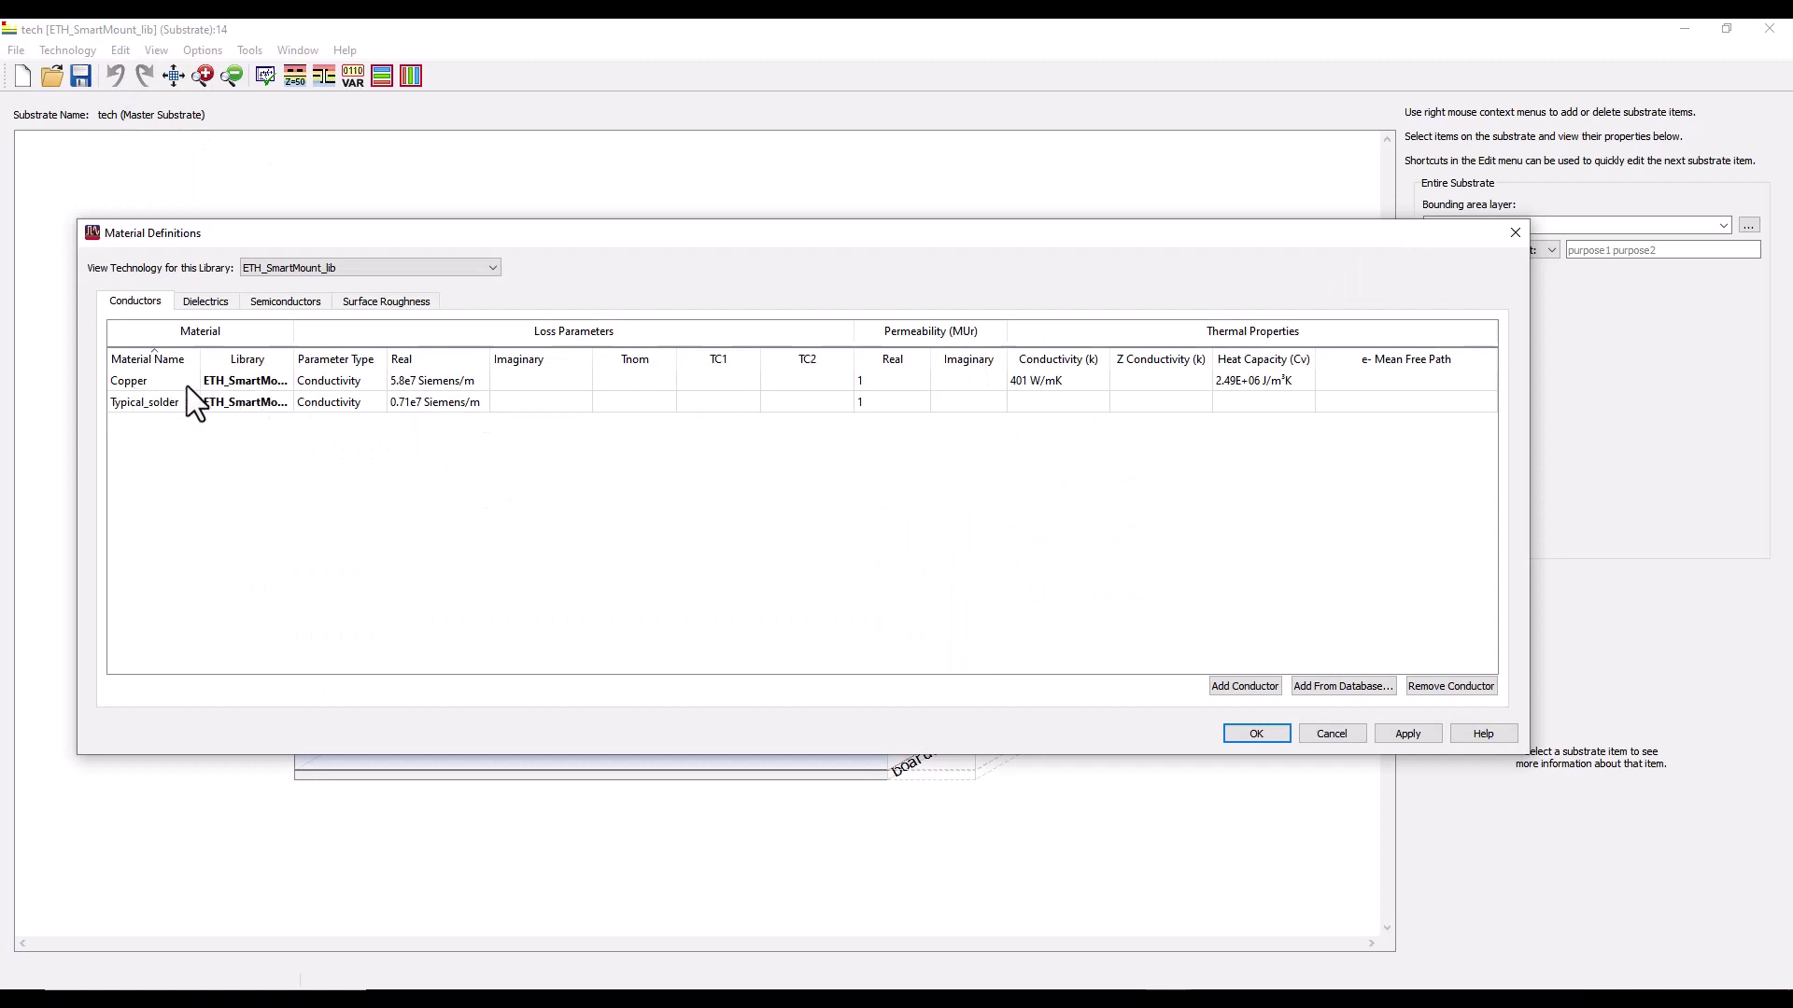
click(205, 304)
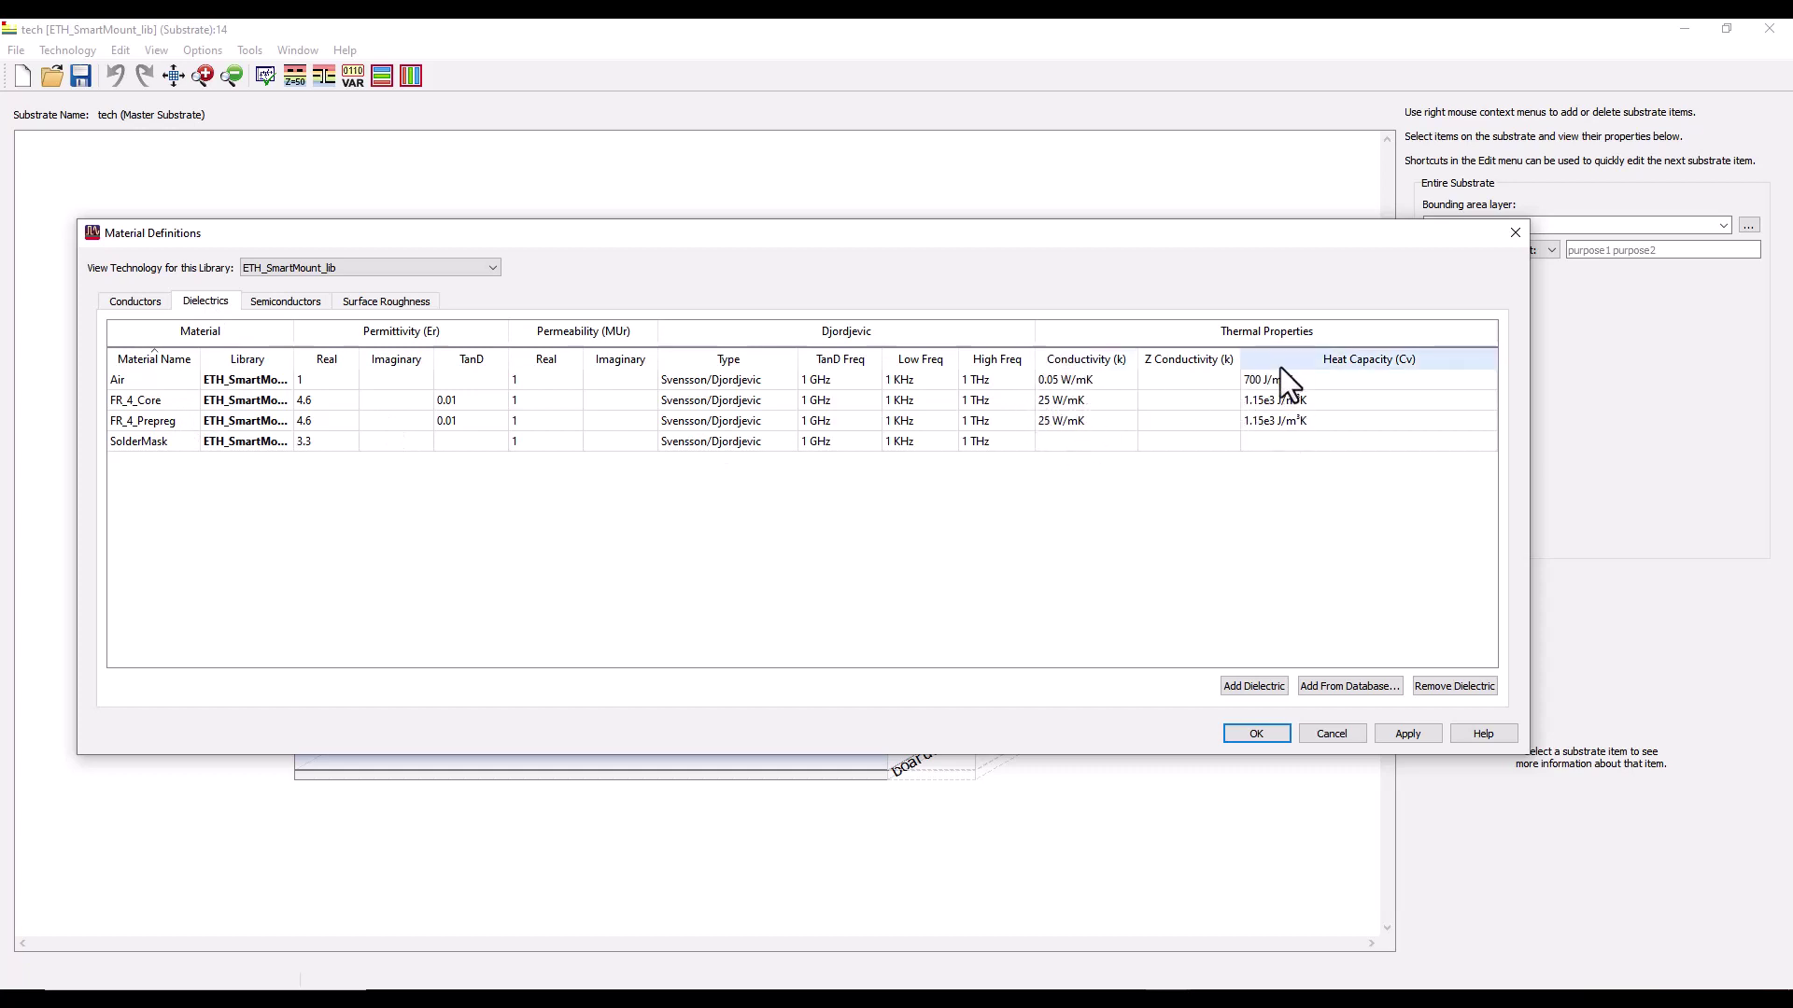
click(459, 271)
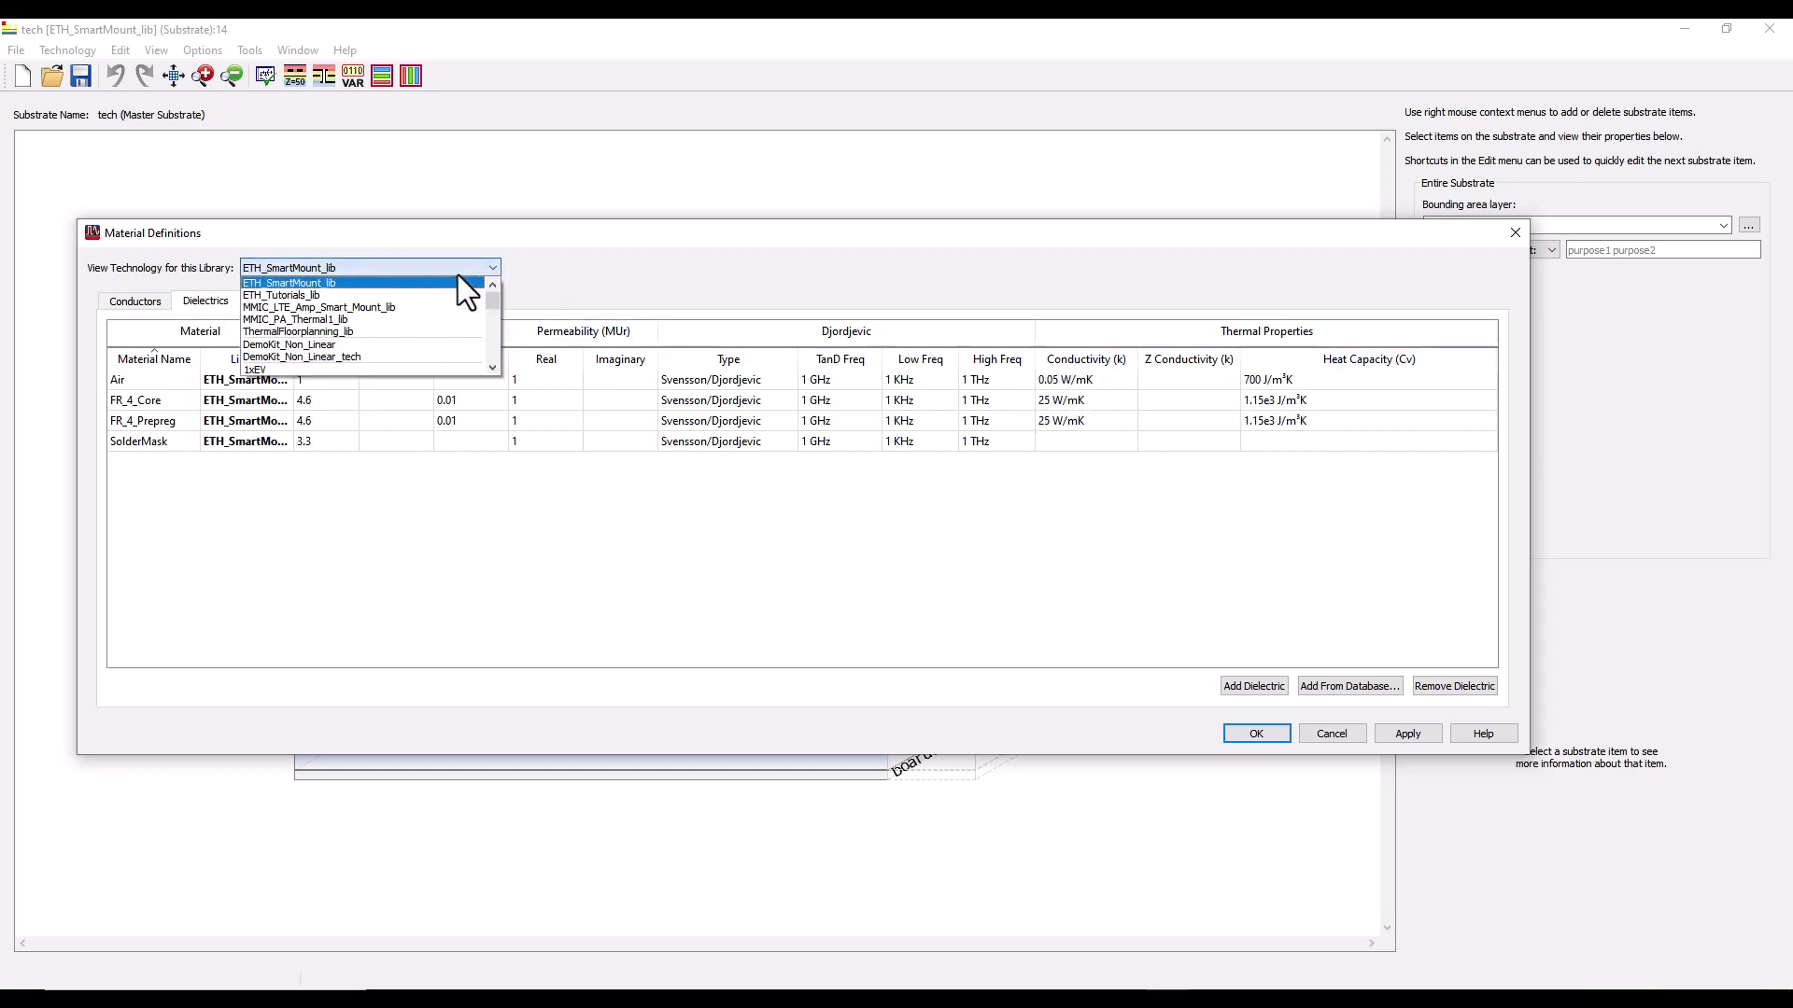
click(356, 306)
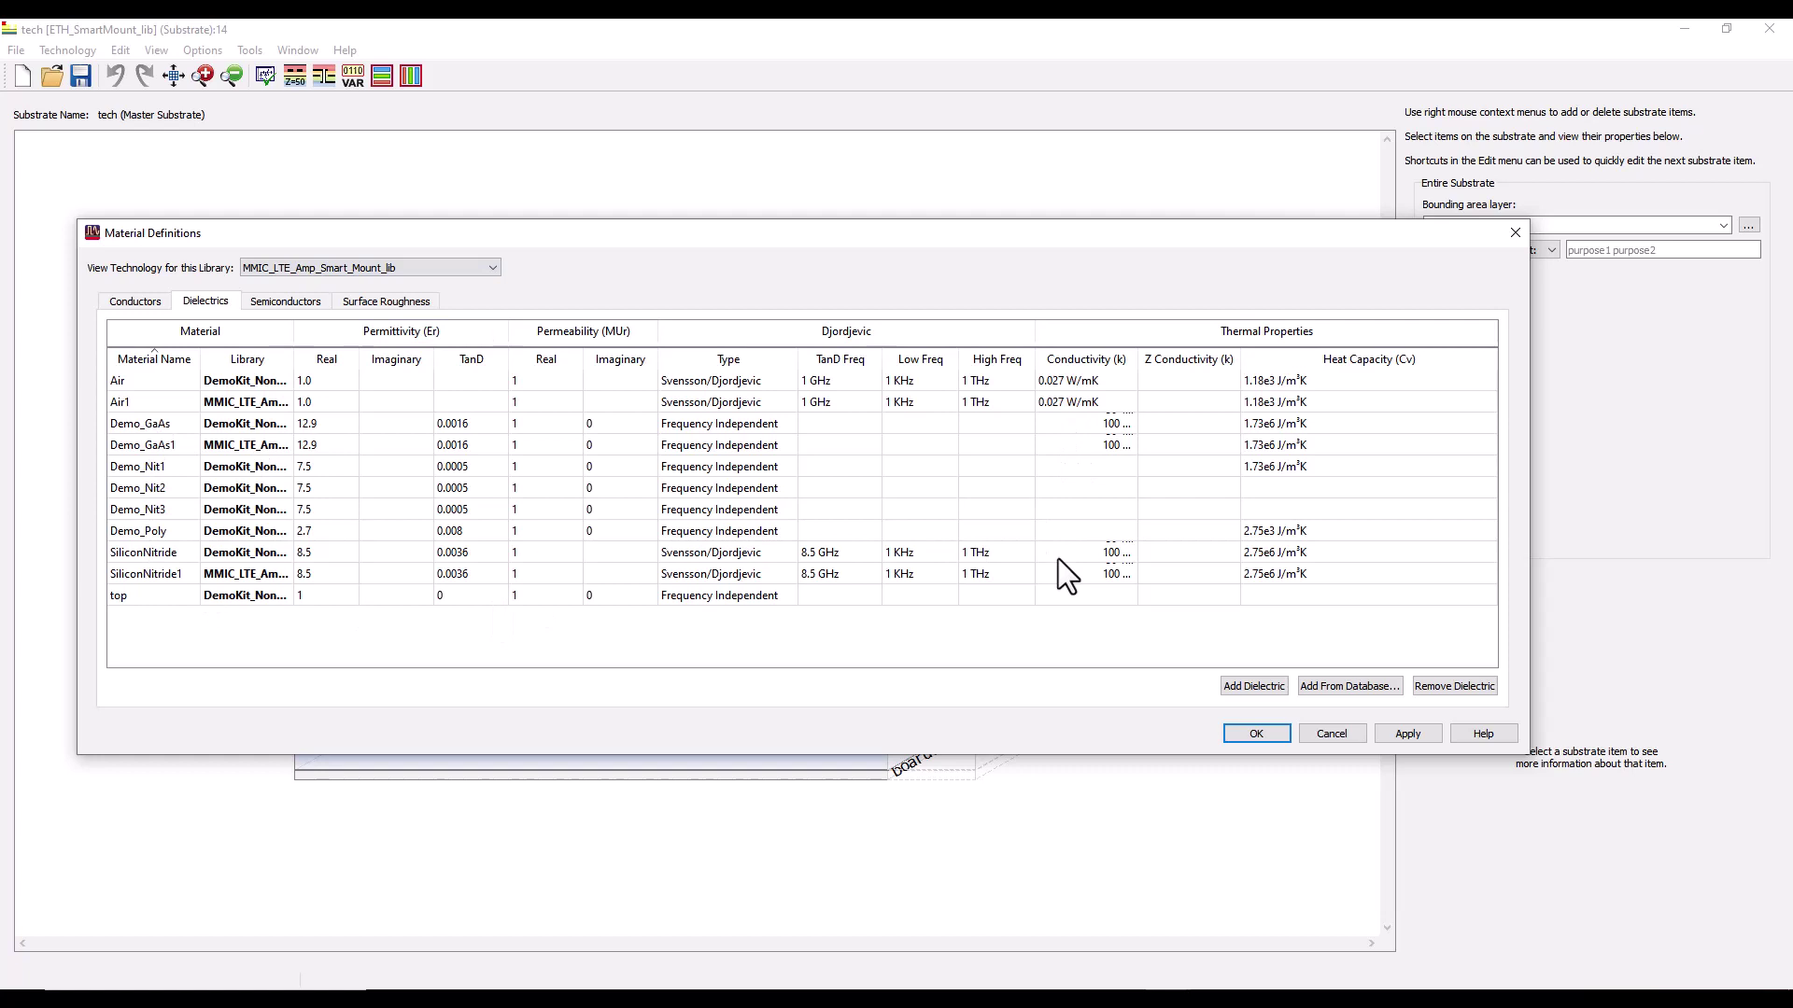
click(148, 302)
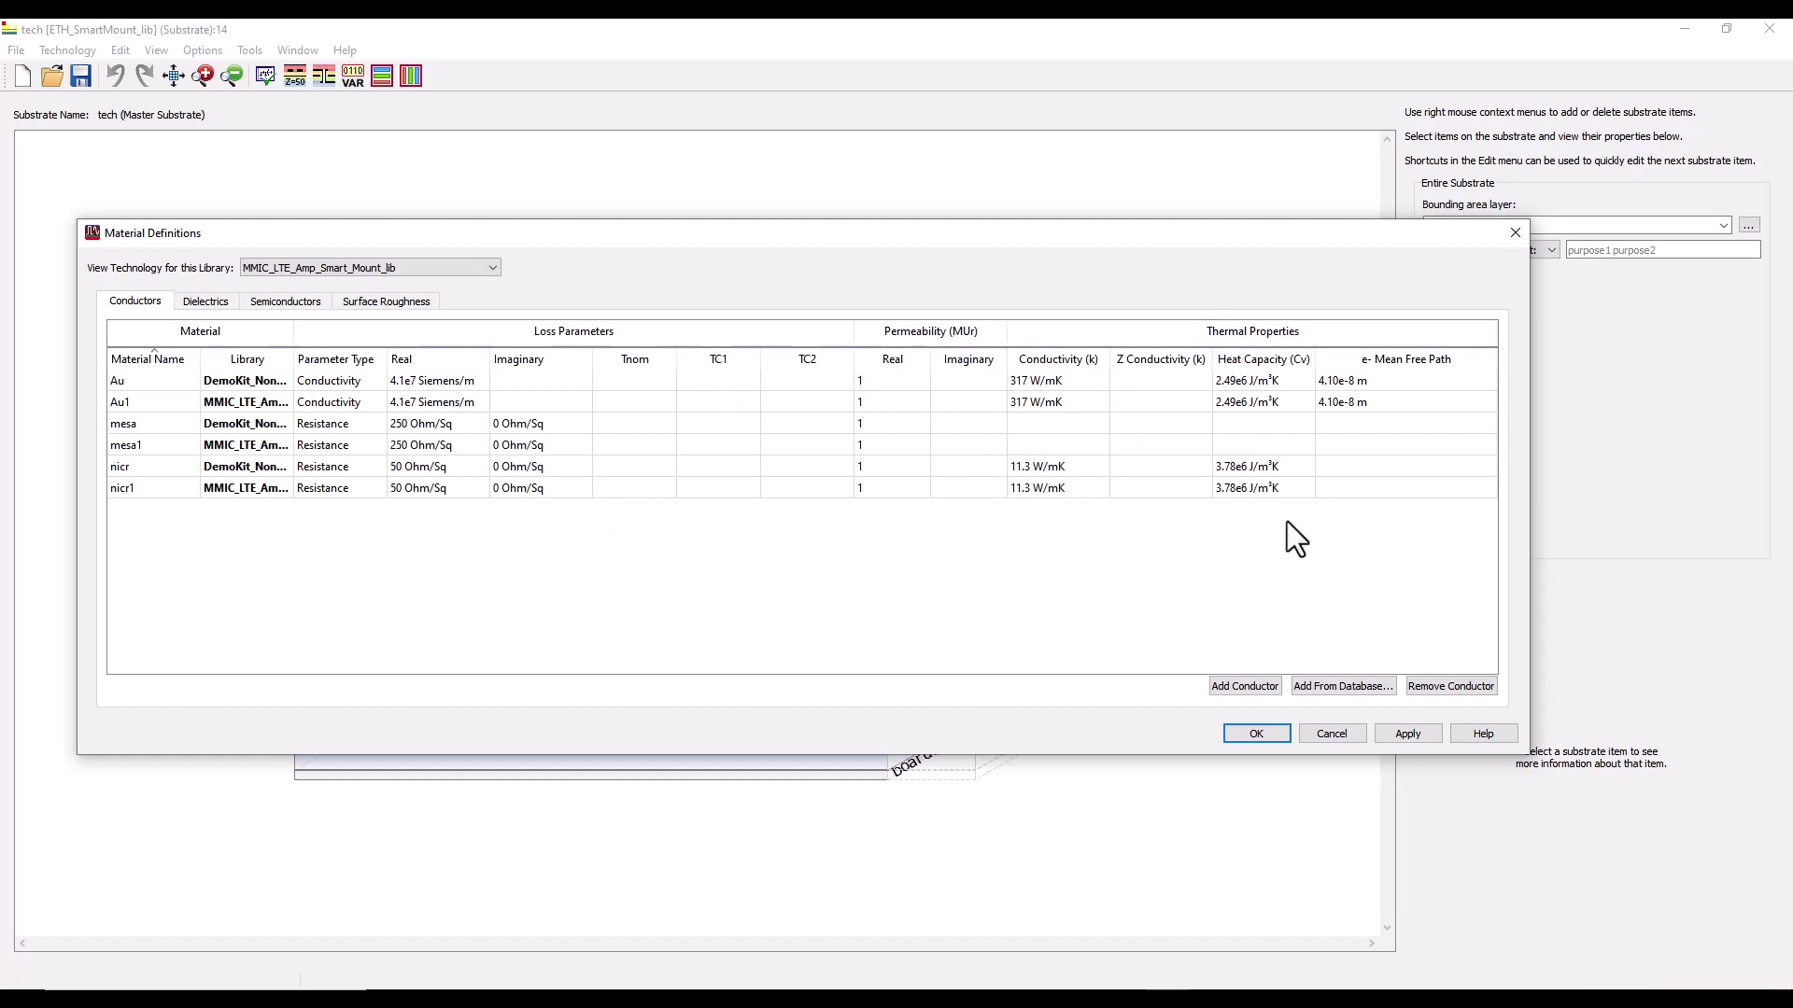
click(1334, 733)
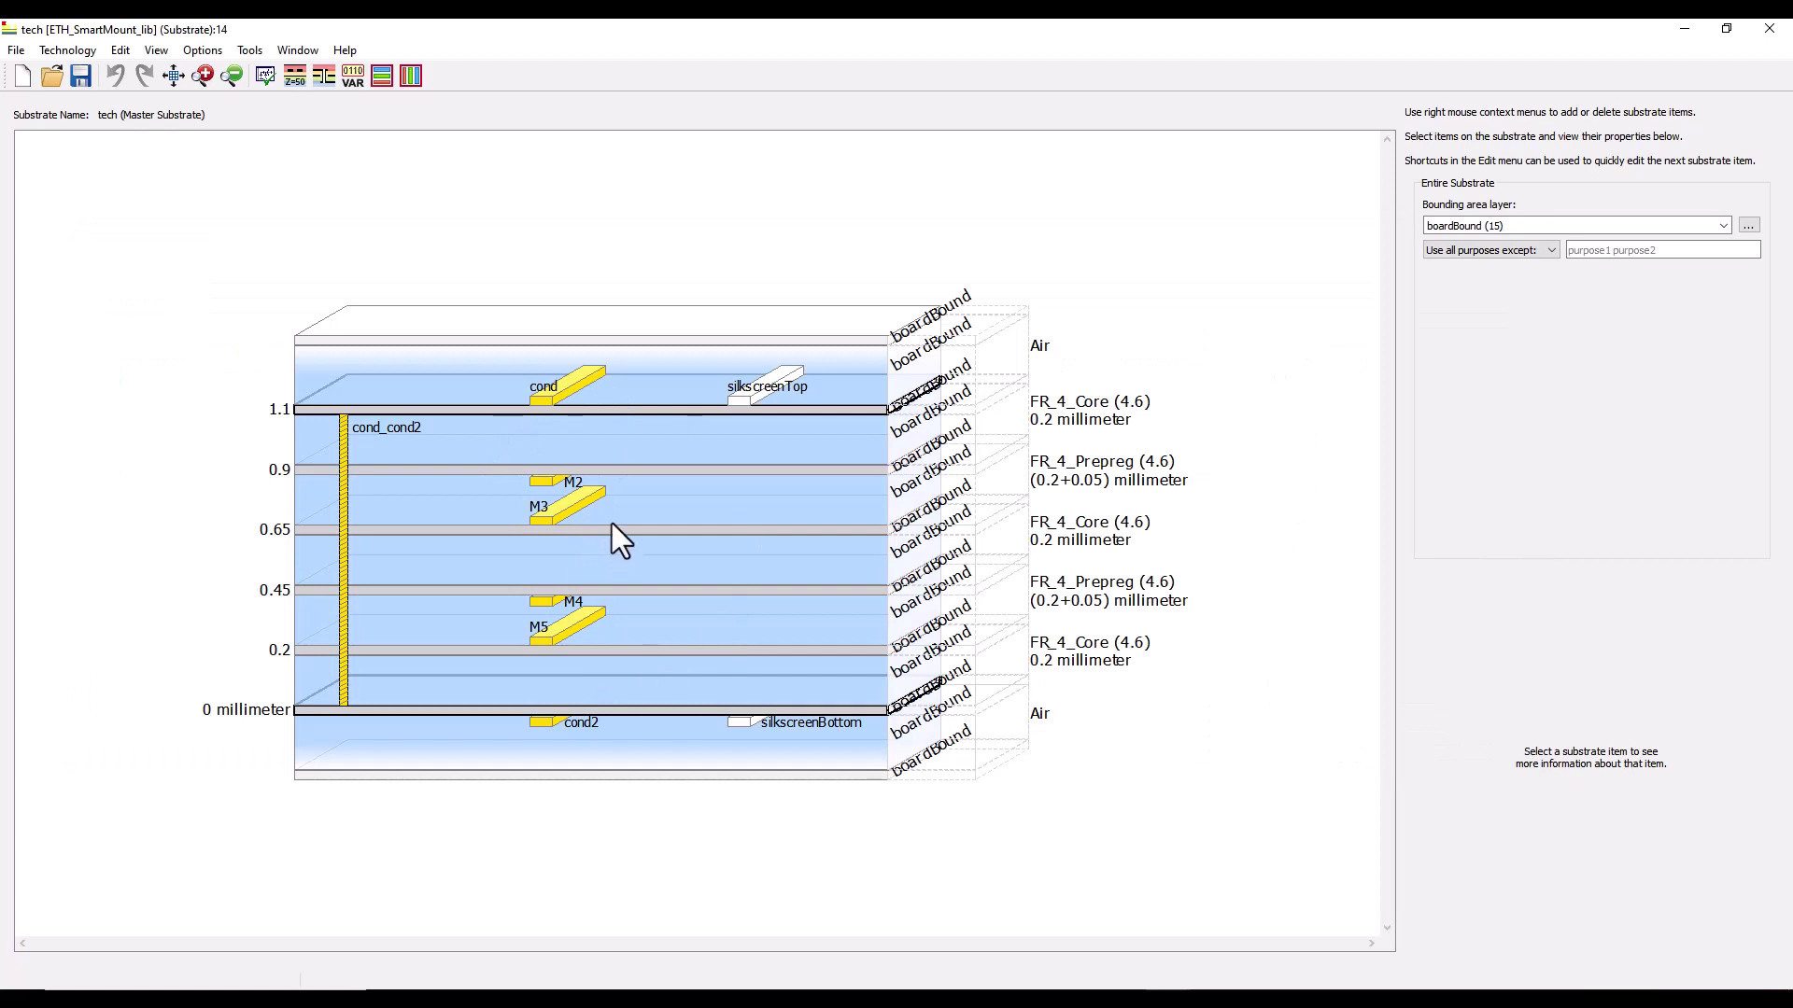
mouse_move(692, 627)
click(1168, 985)
click(871, 933)
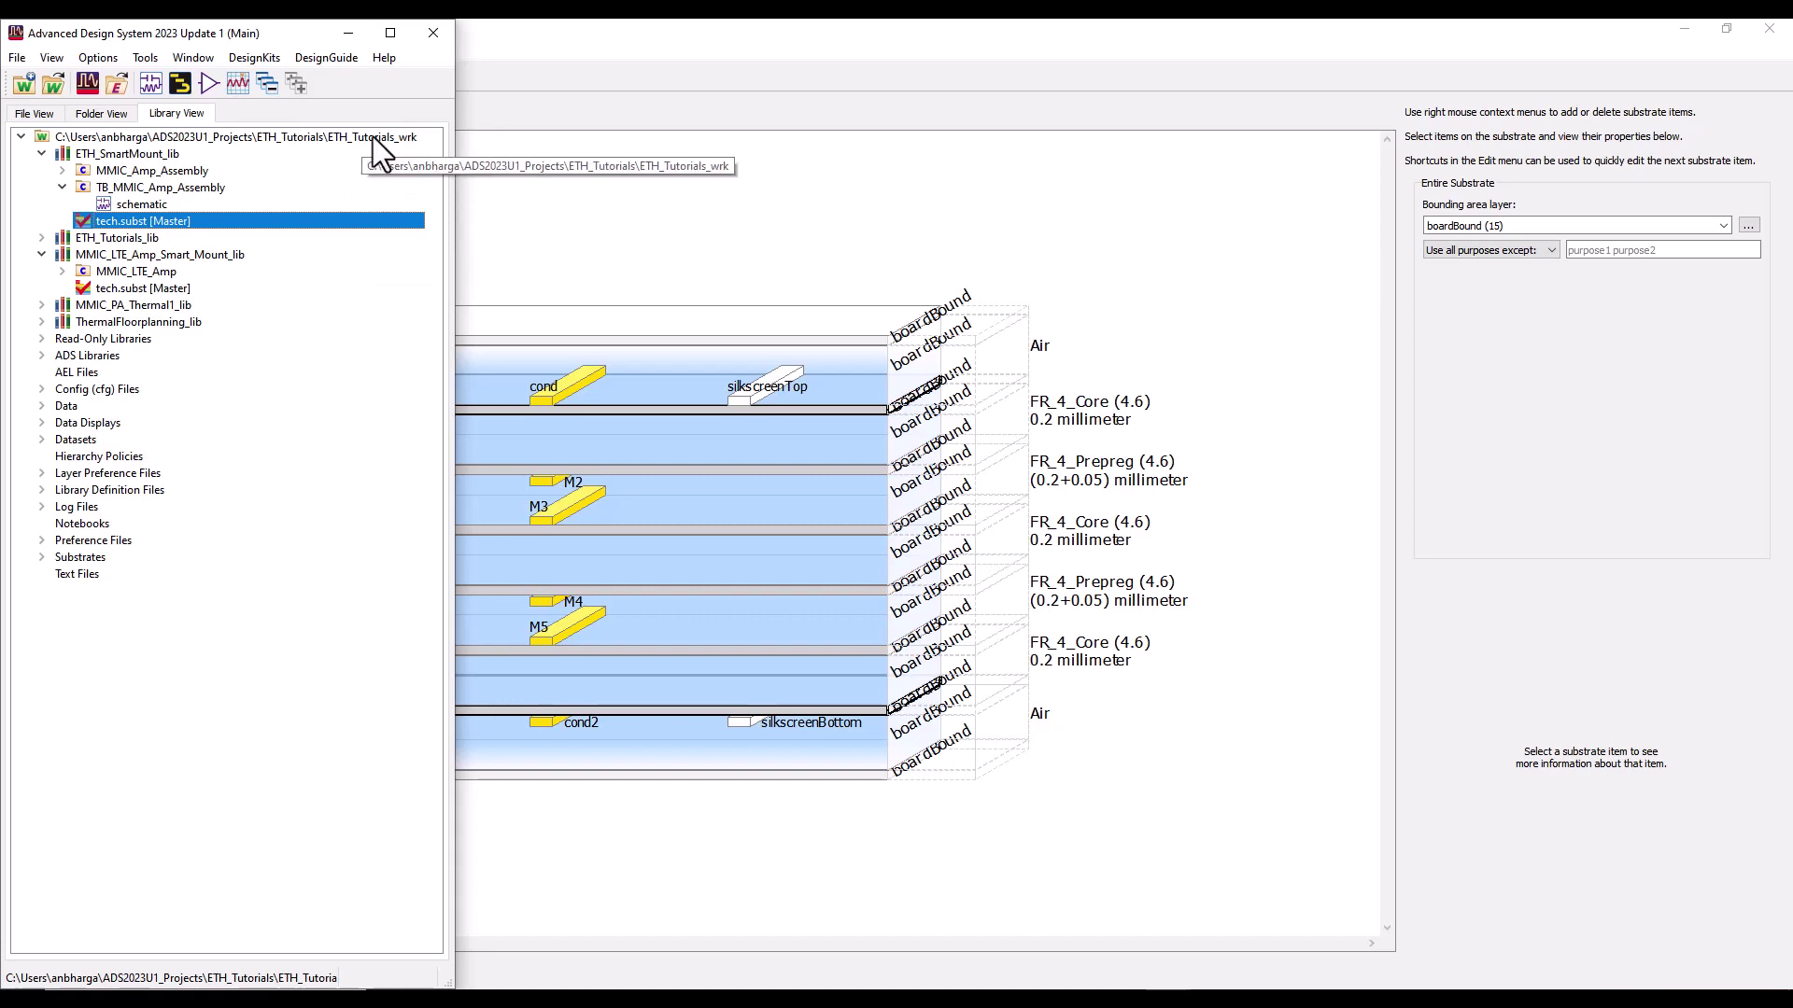
right_click(143, 153)
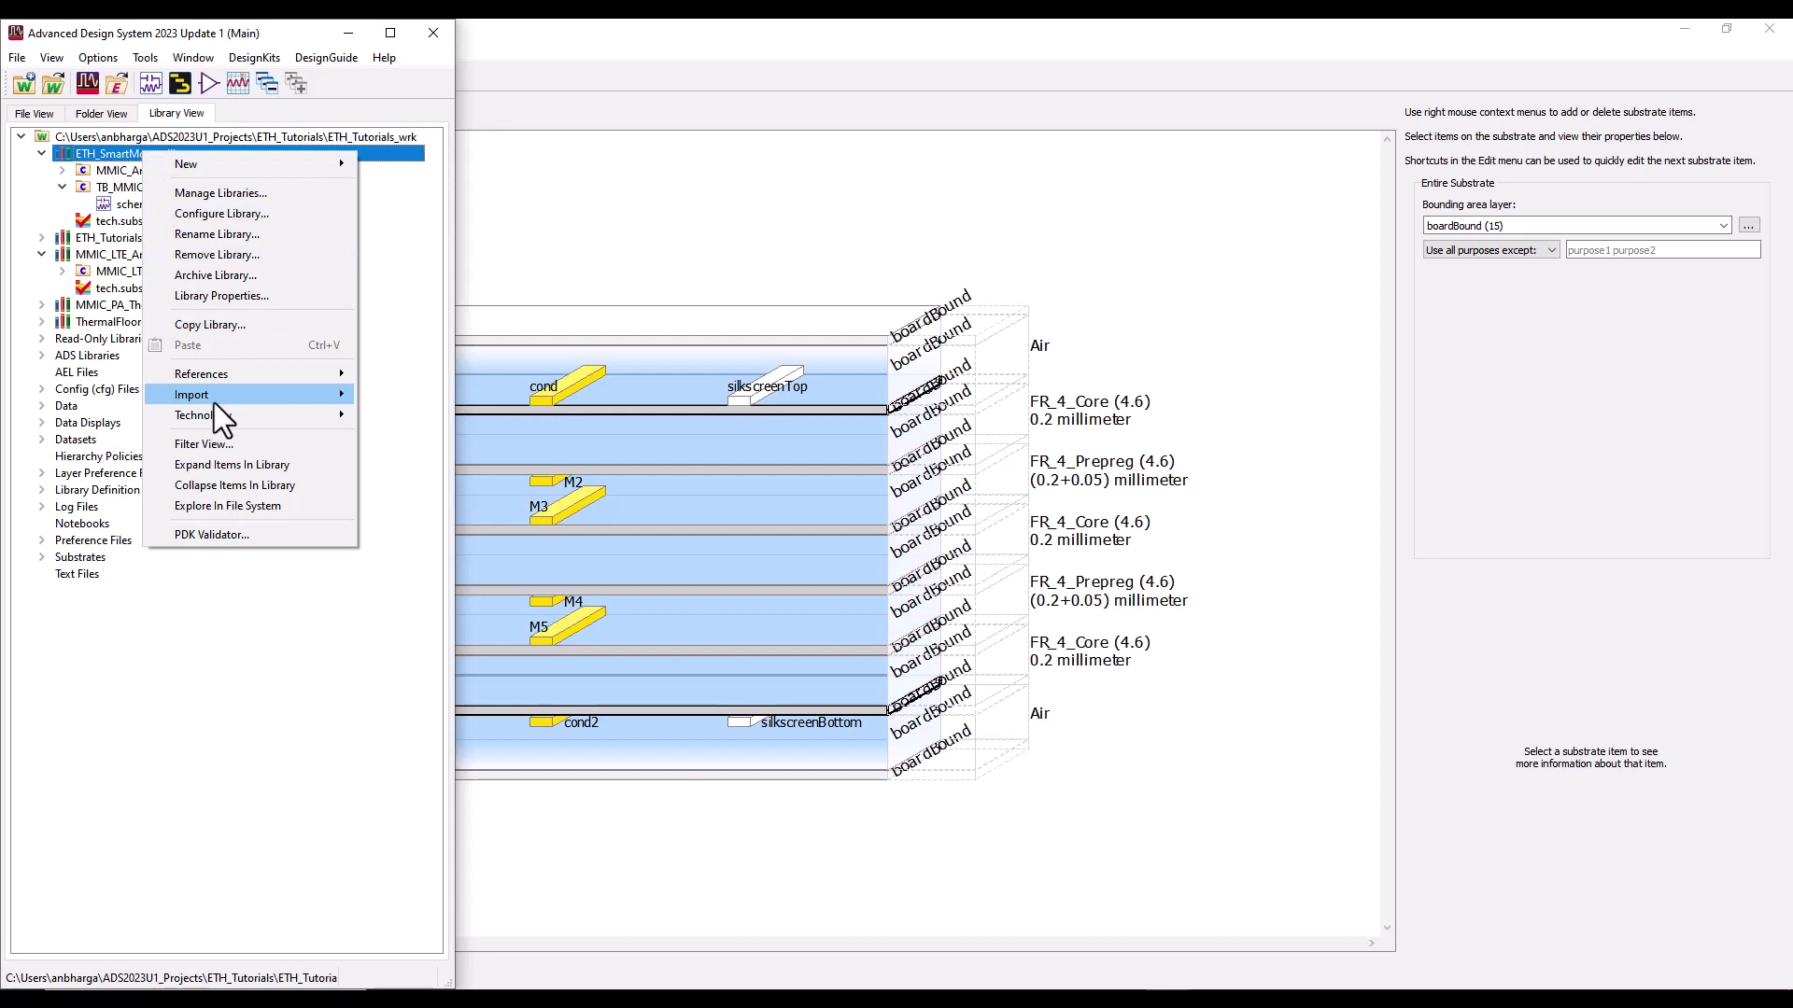
click(213, 215)
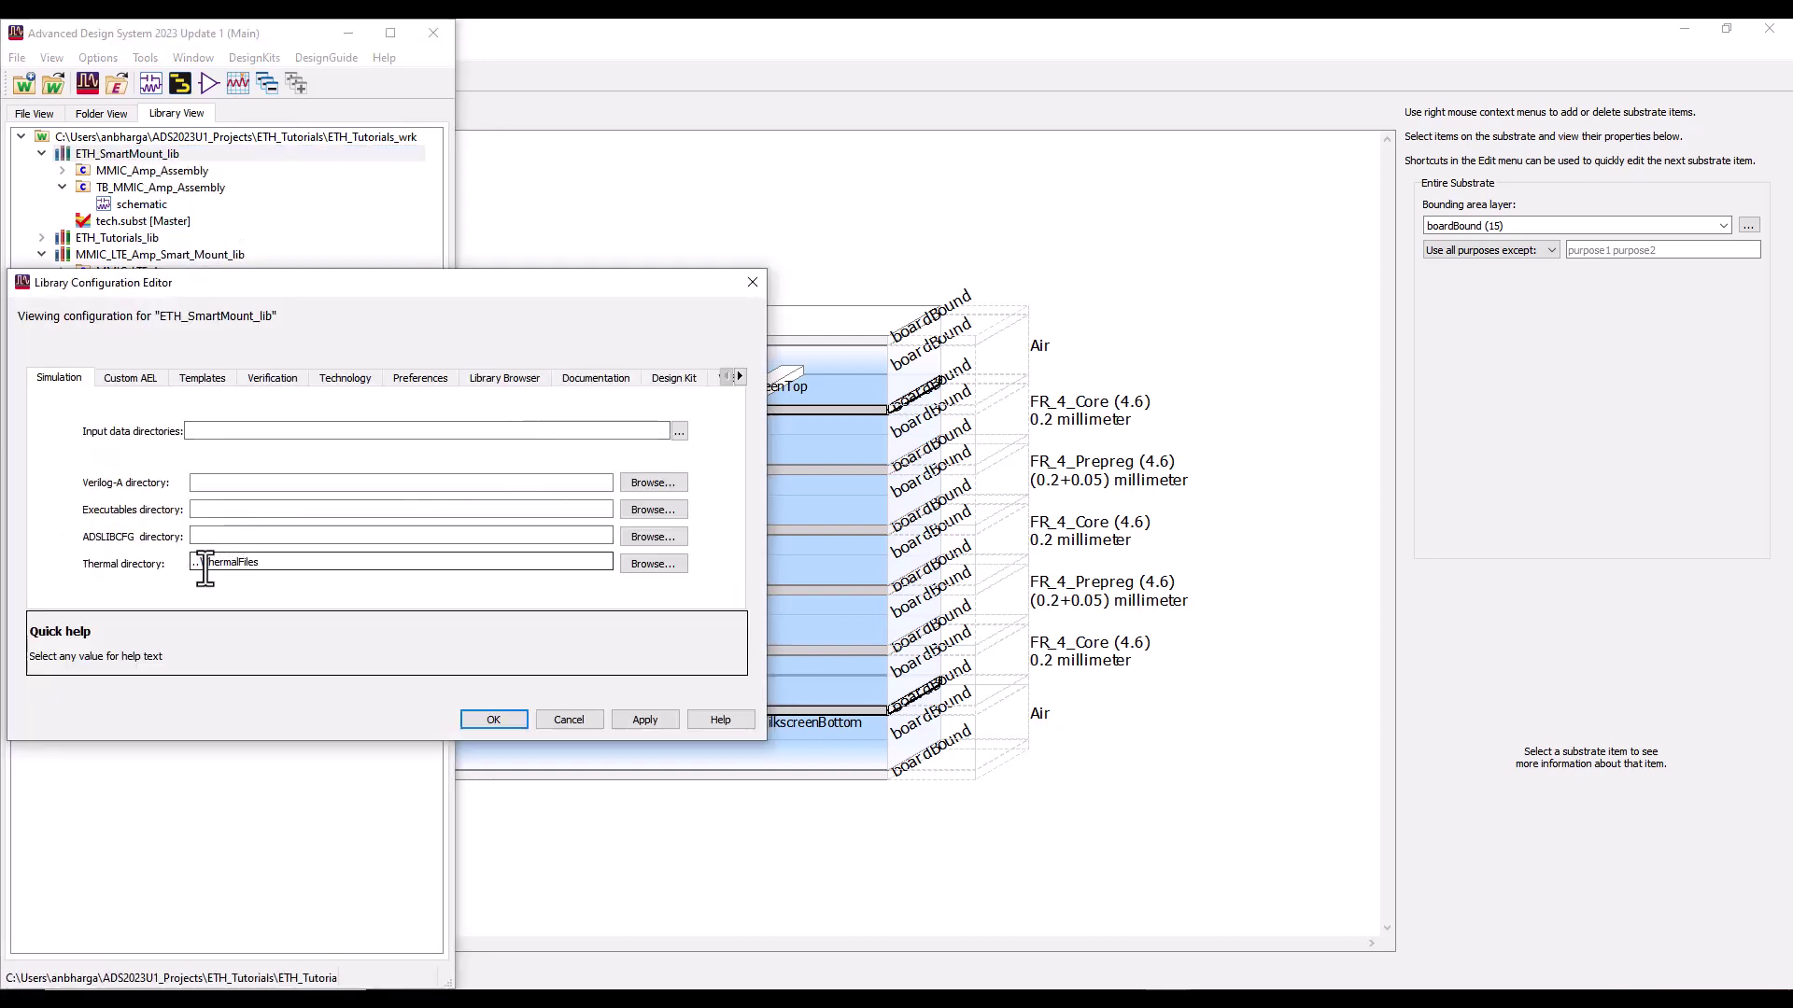
click(644, 564)
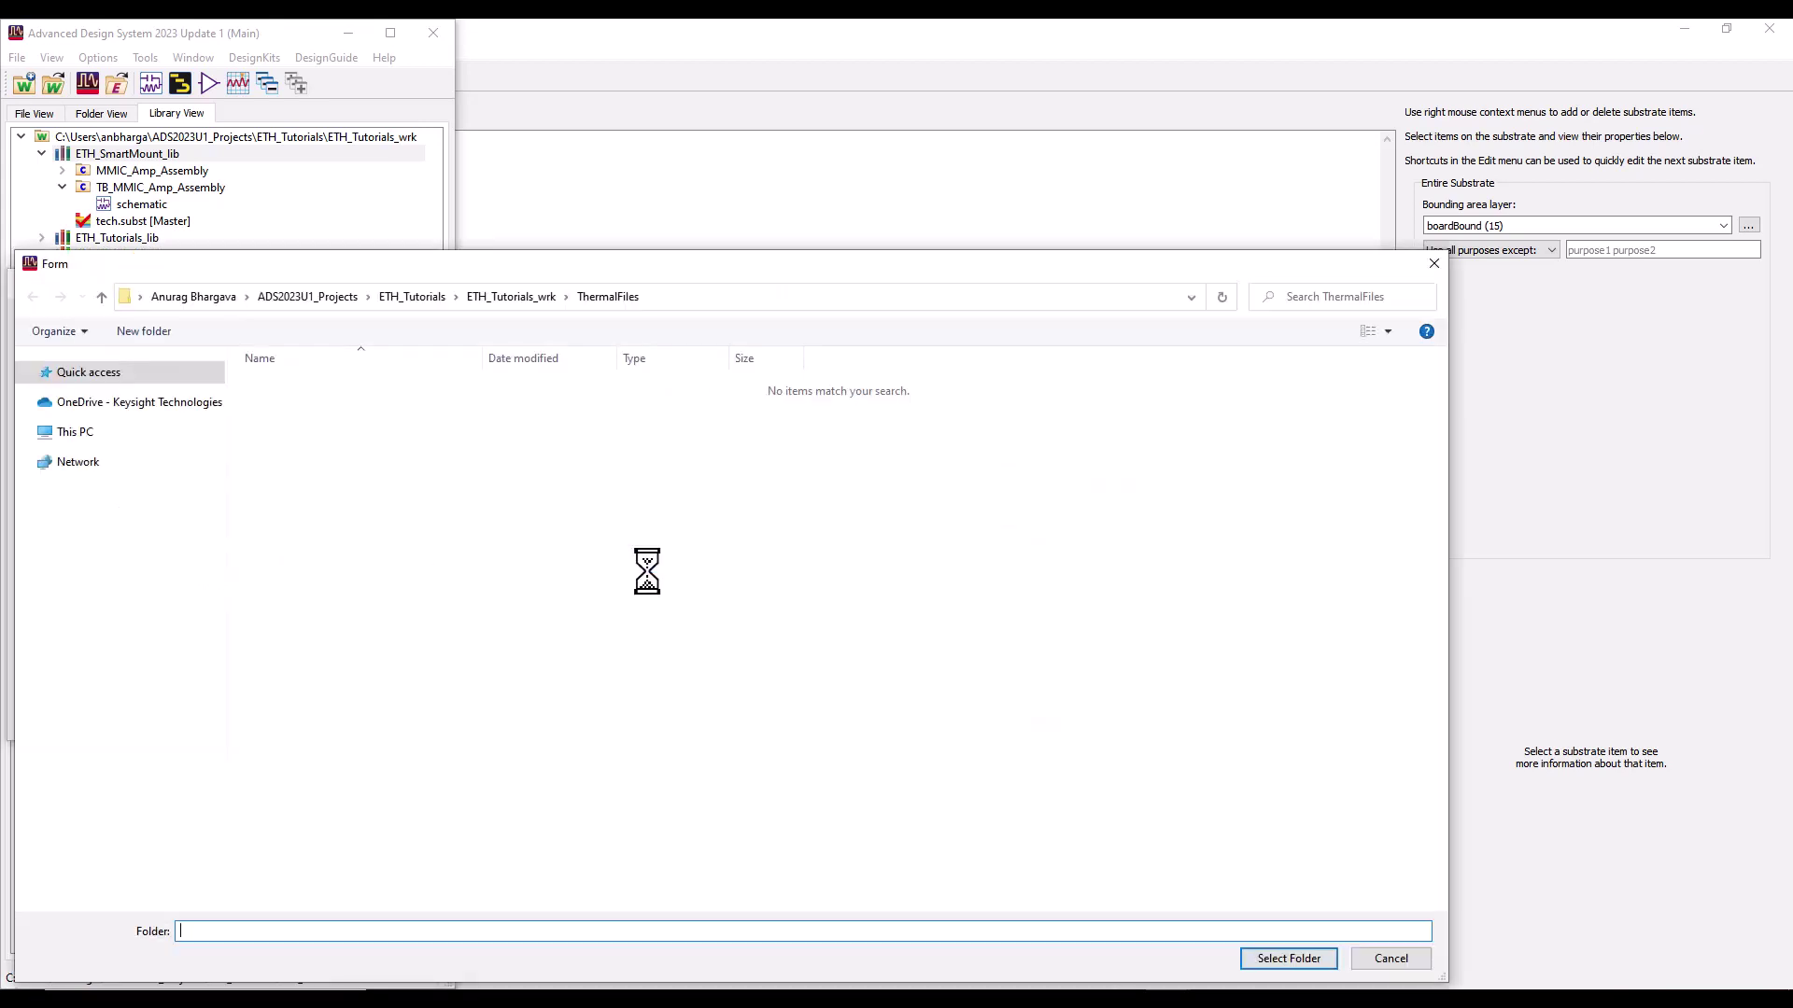
click(524, 293)
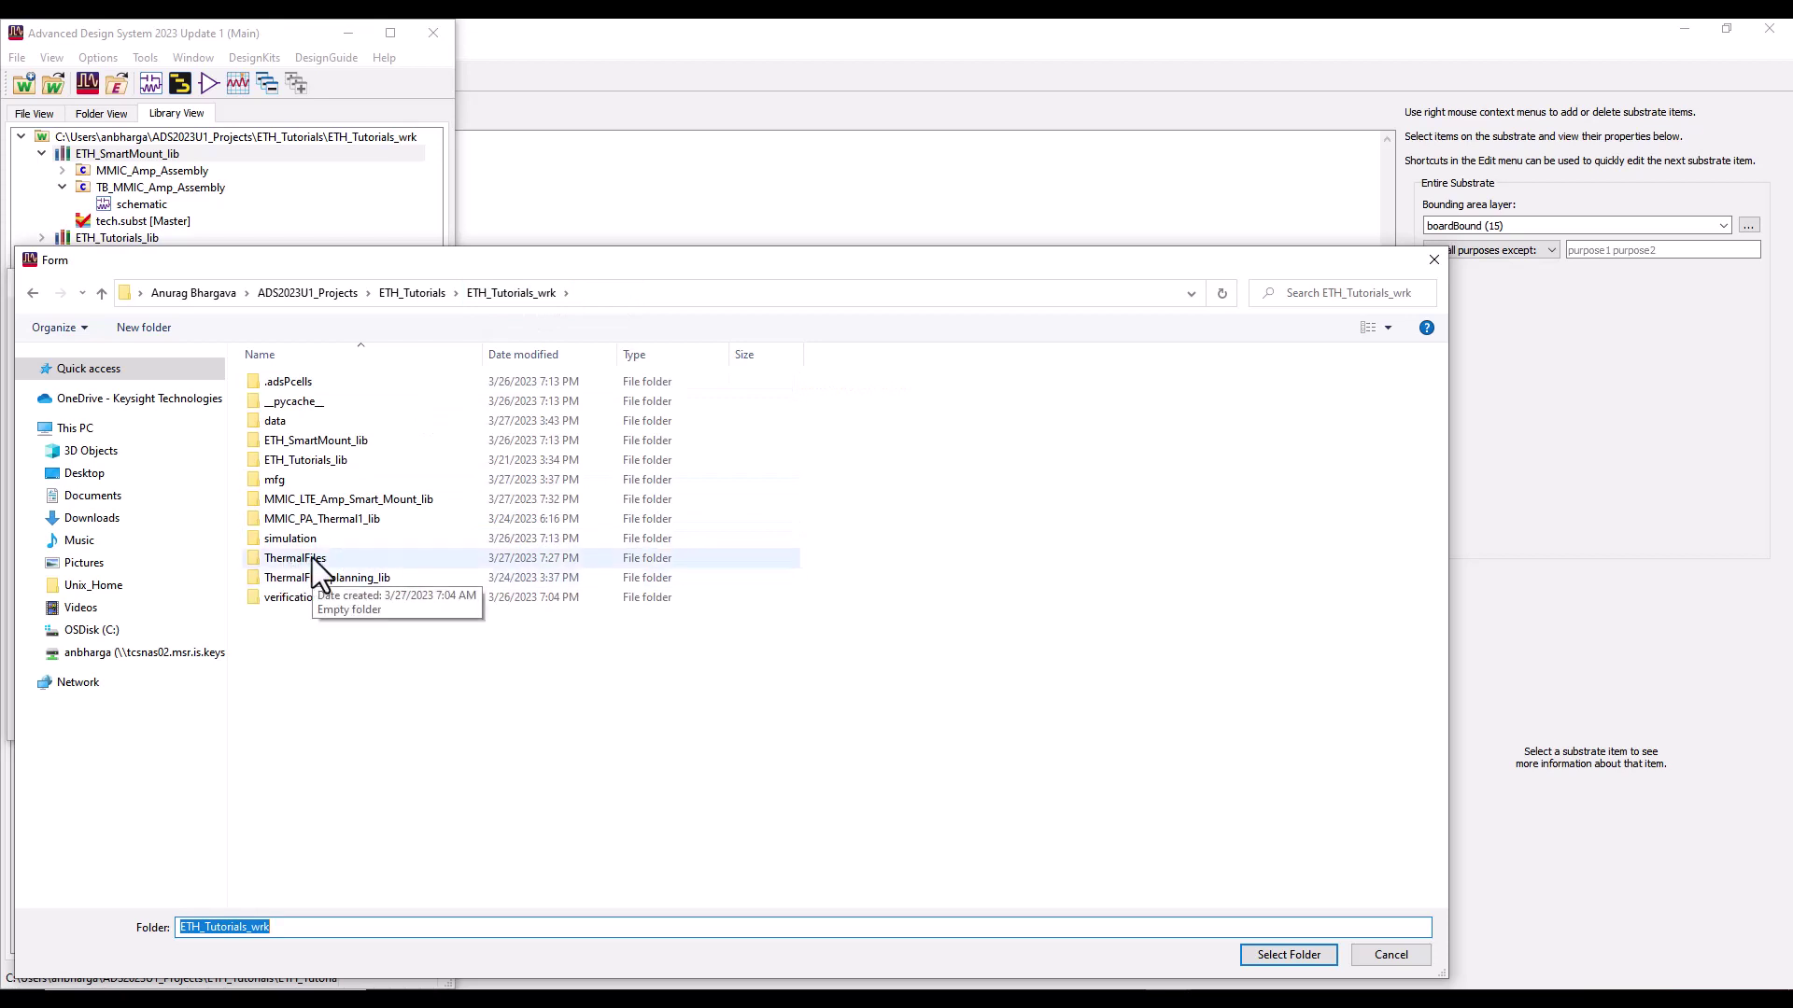
click(1391, 953)
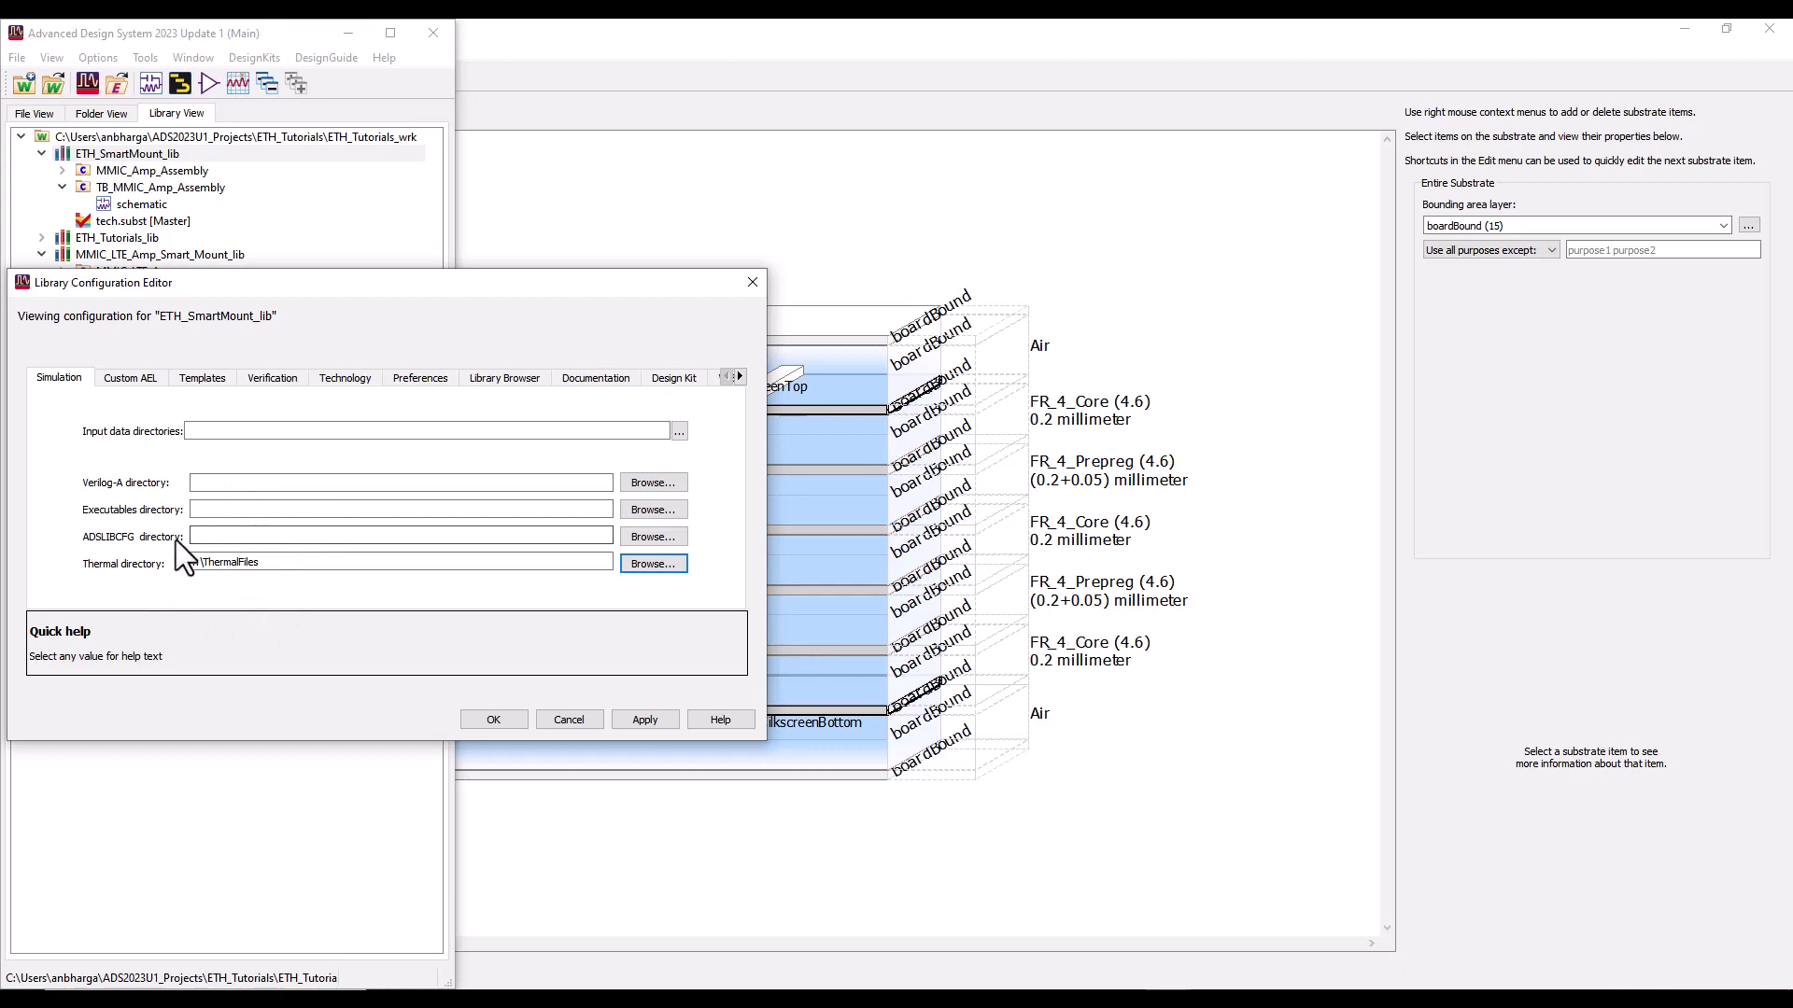
click(568, 721)
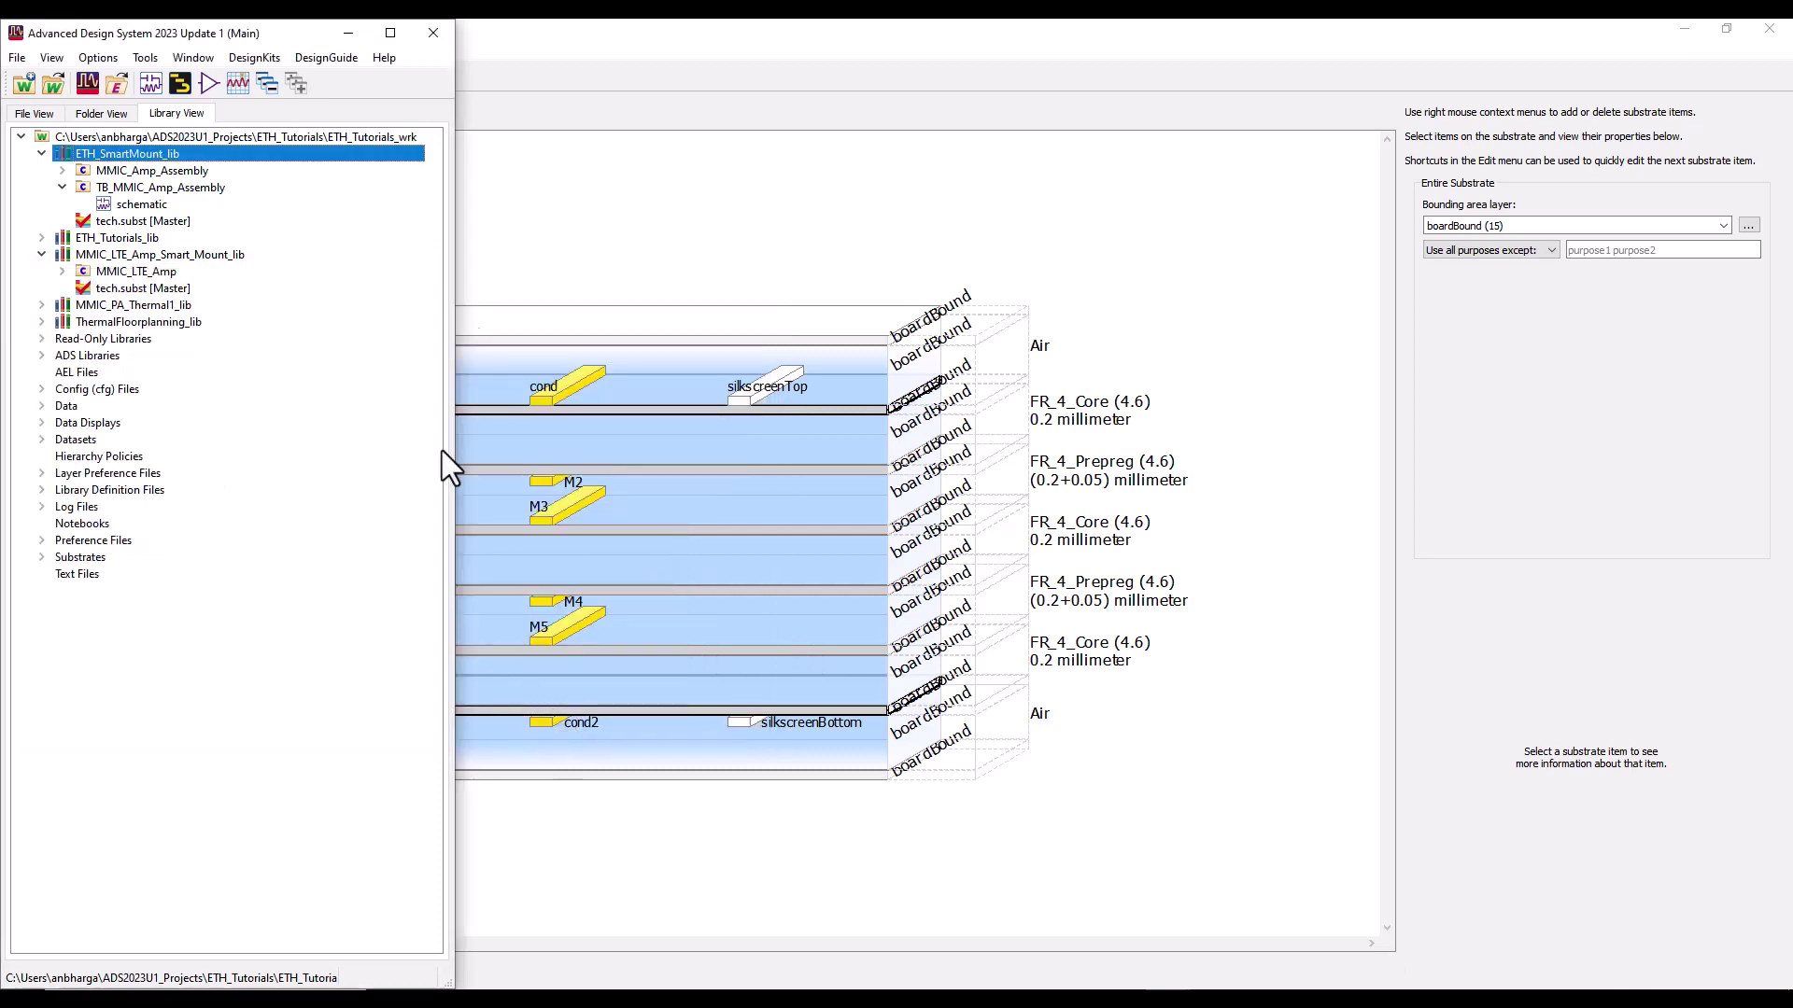
Export the Smart Mount thermal tech files using the MMIC_Amp_Assembly layout as top-level design.
click(590, 229)
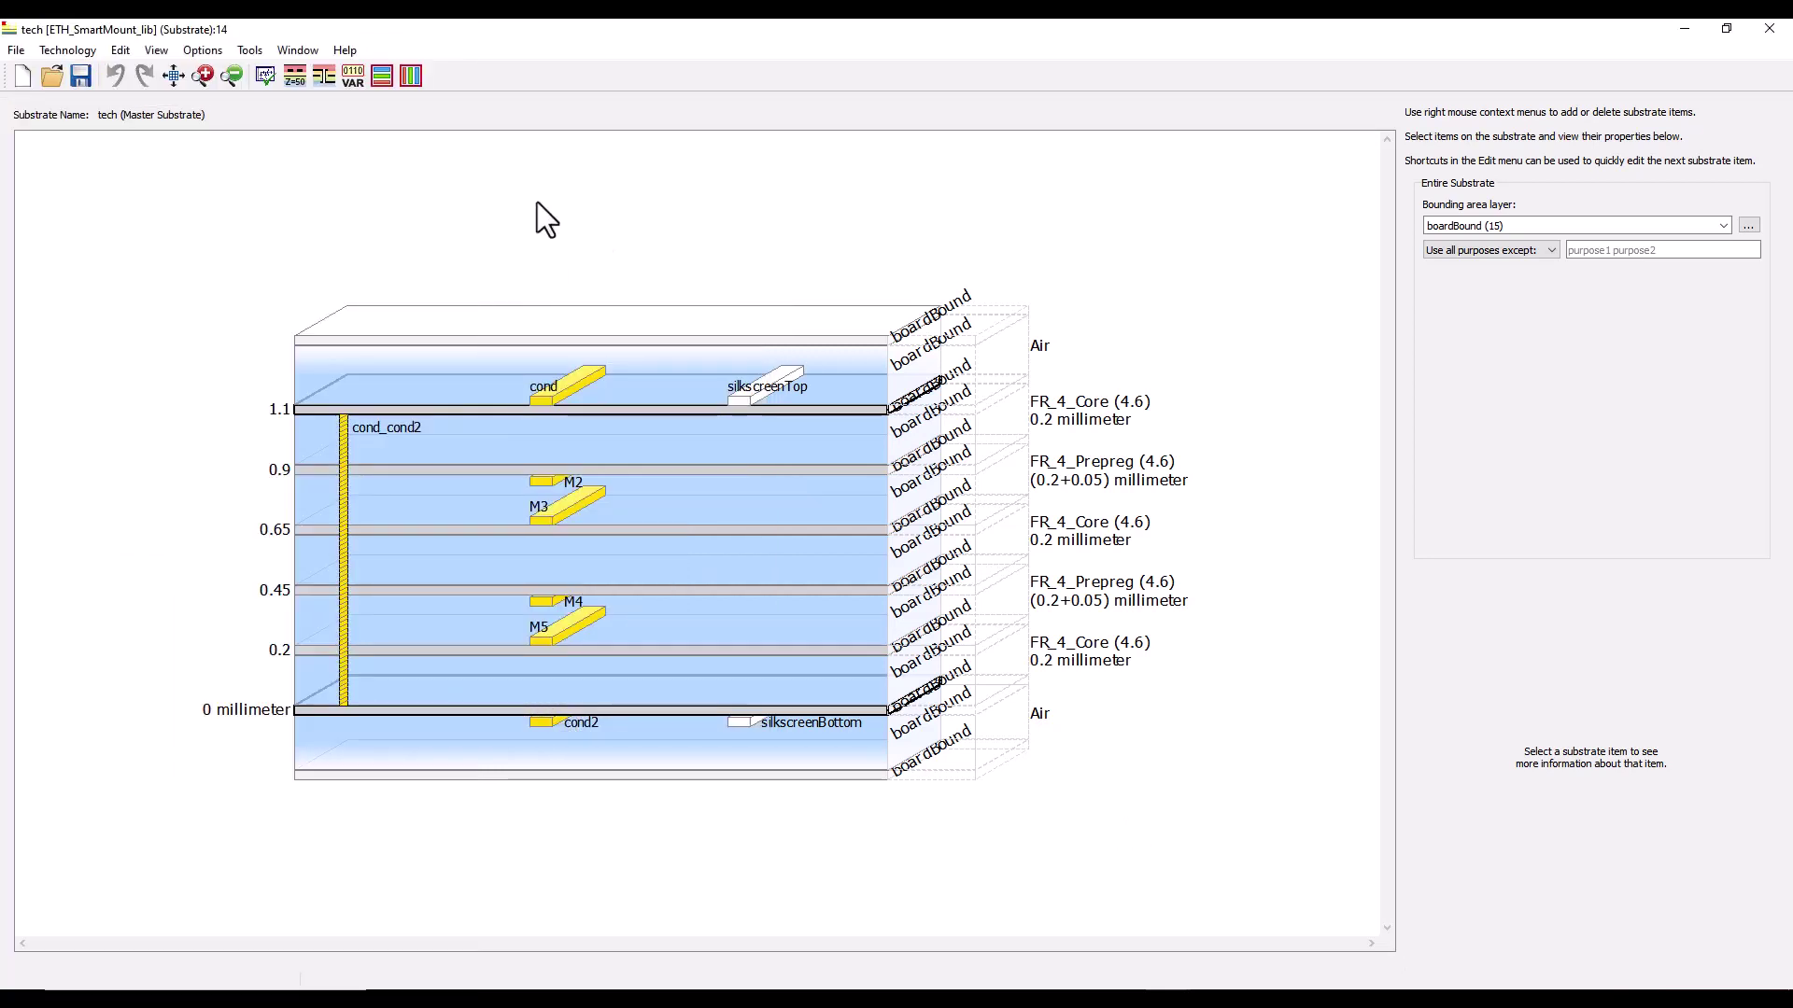
click(11, 52)
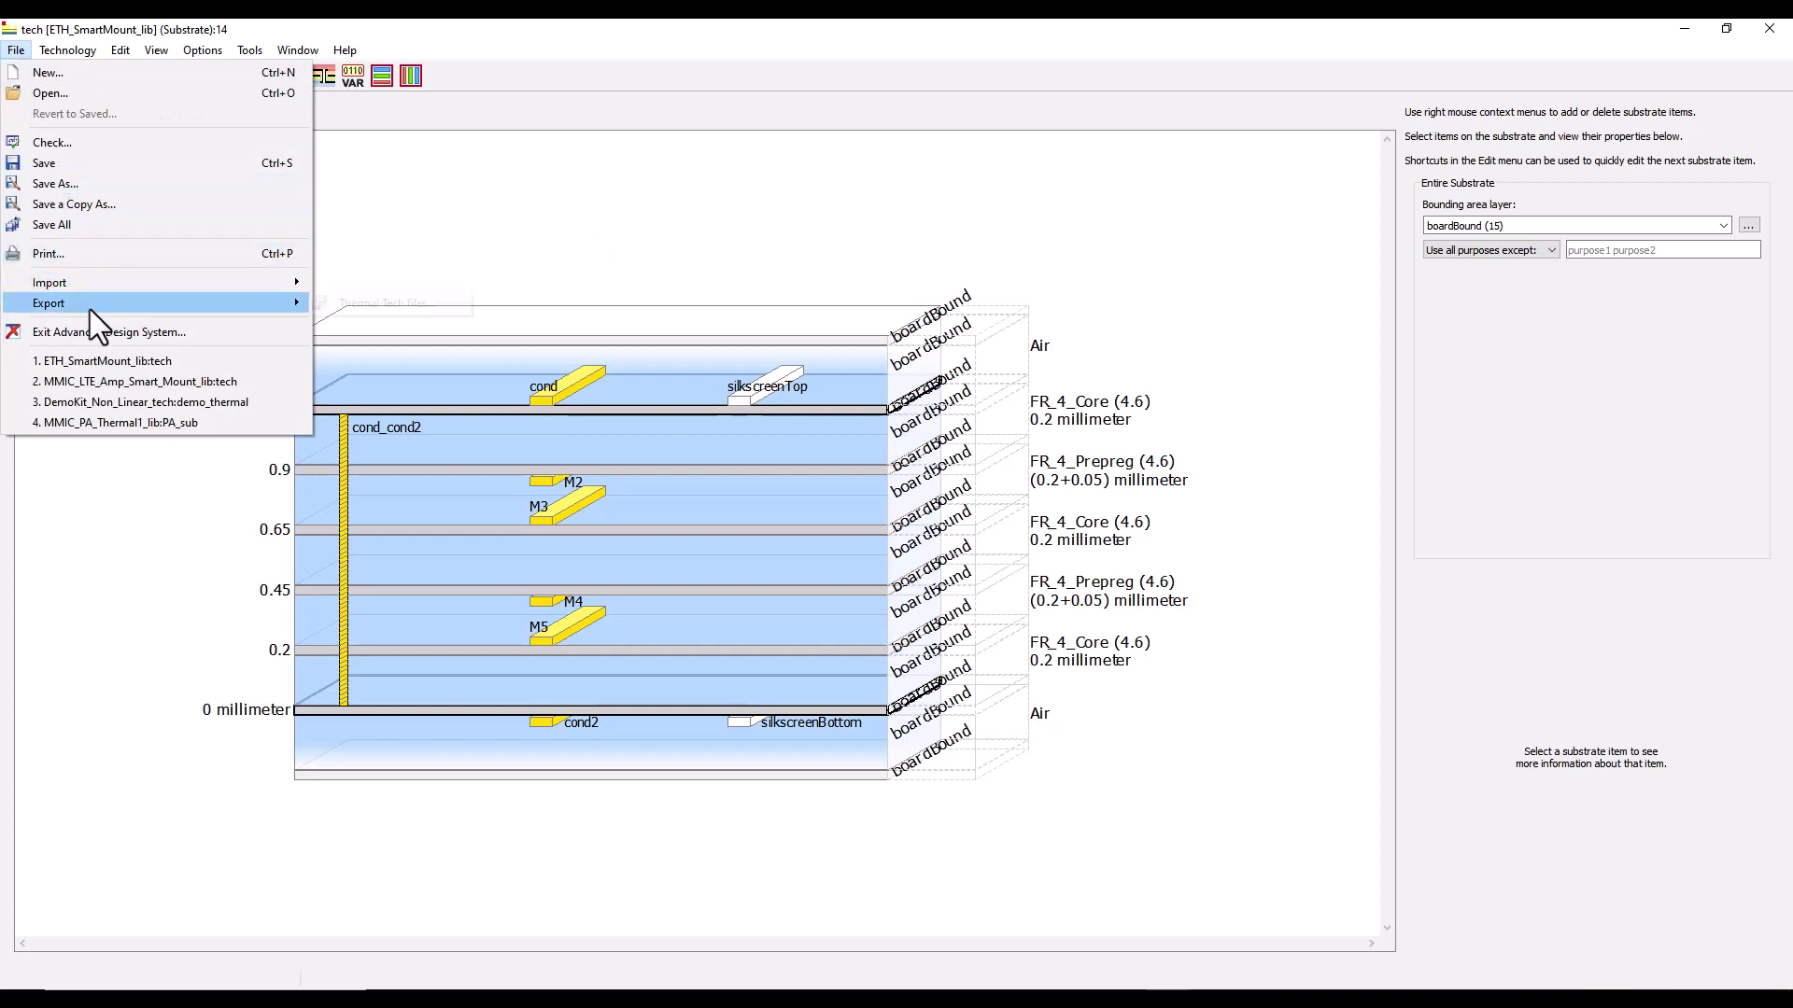
mouse_move(240, 305)
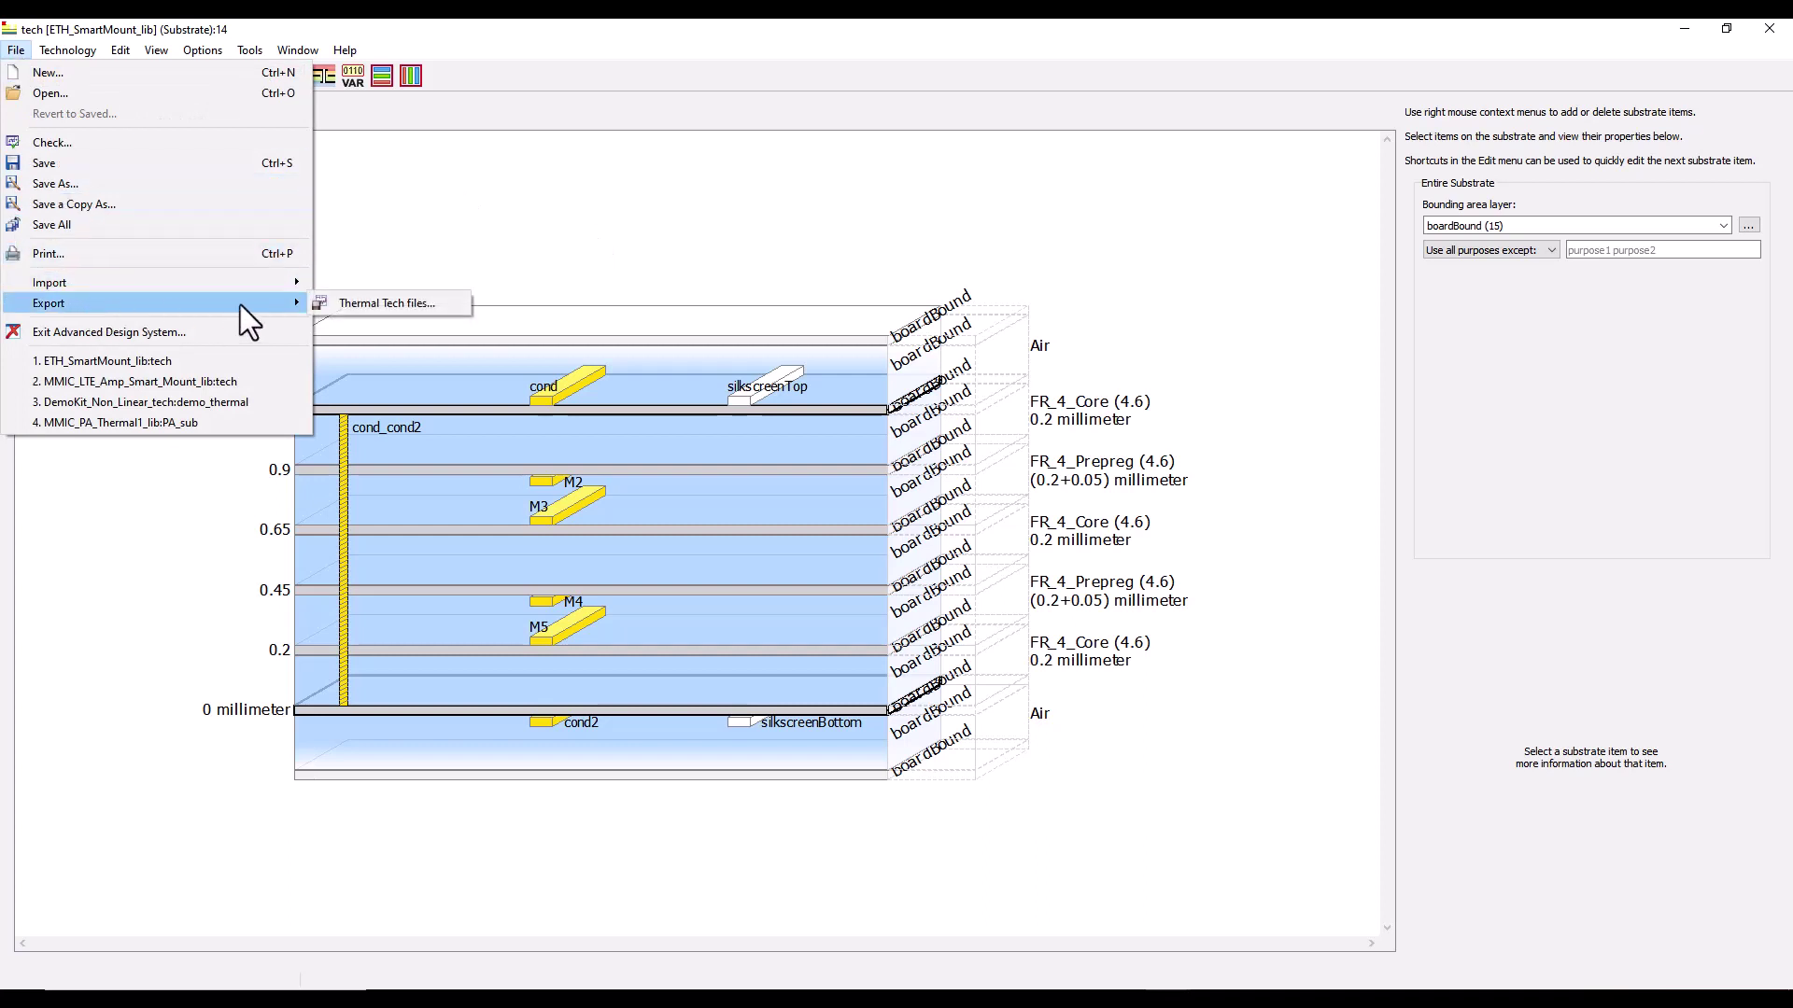
click(362, 304)
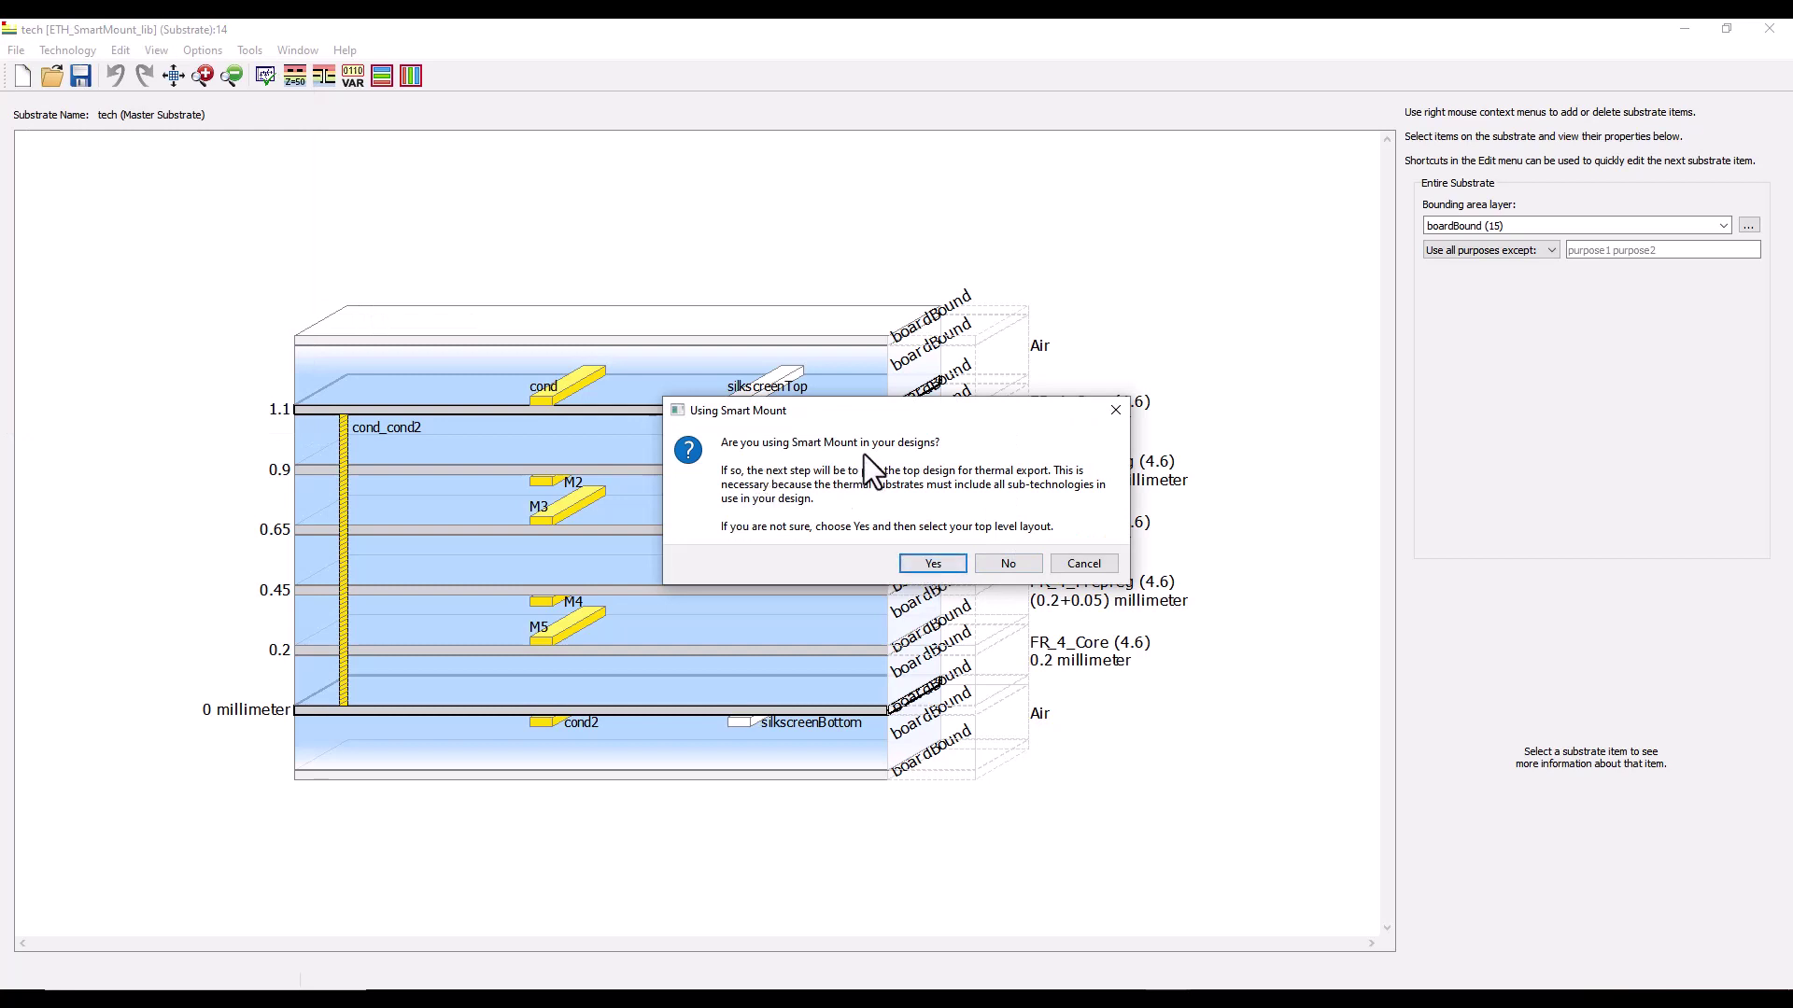
click(931, 564)
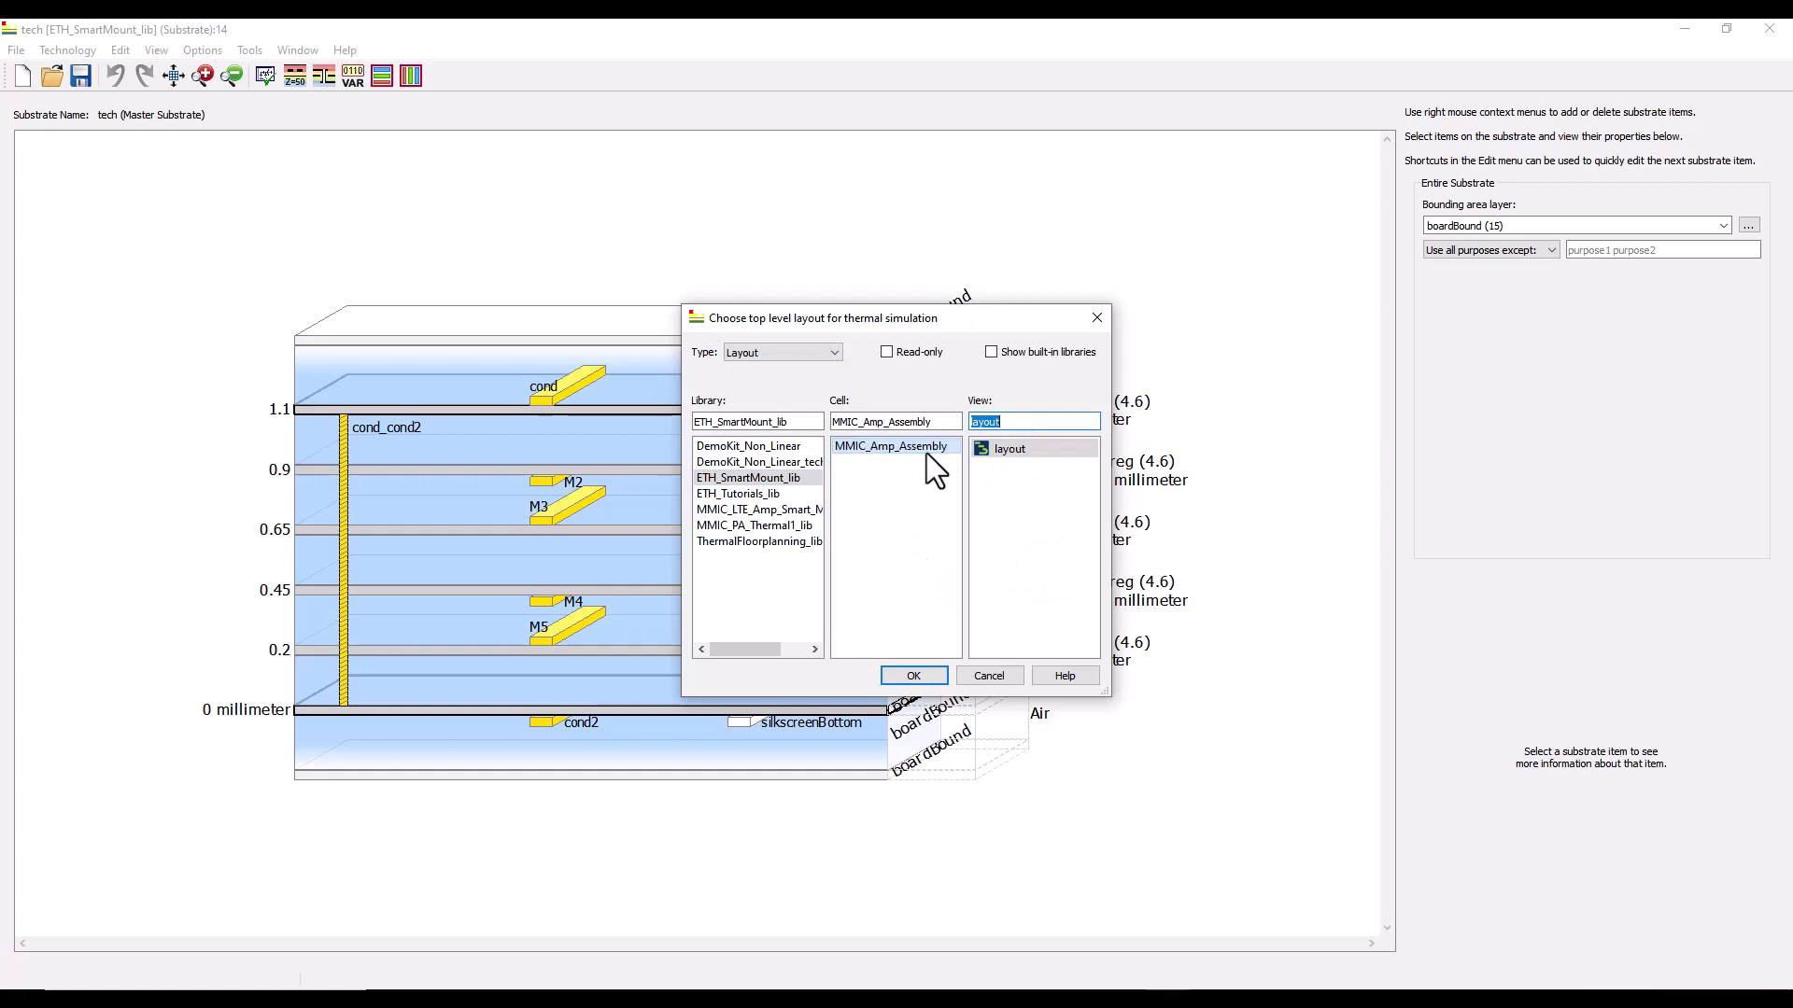
click(896, 678)
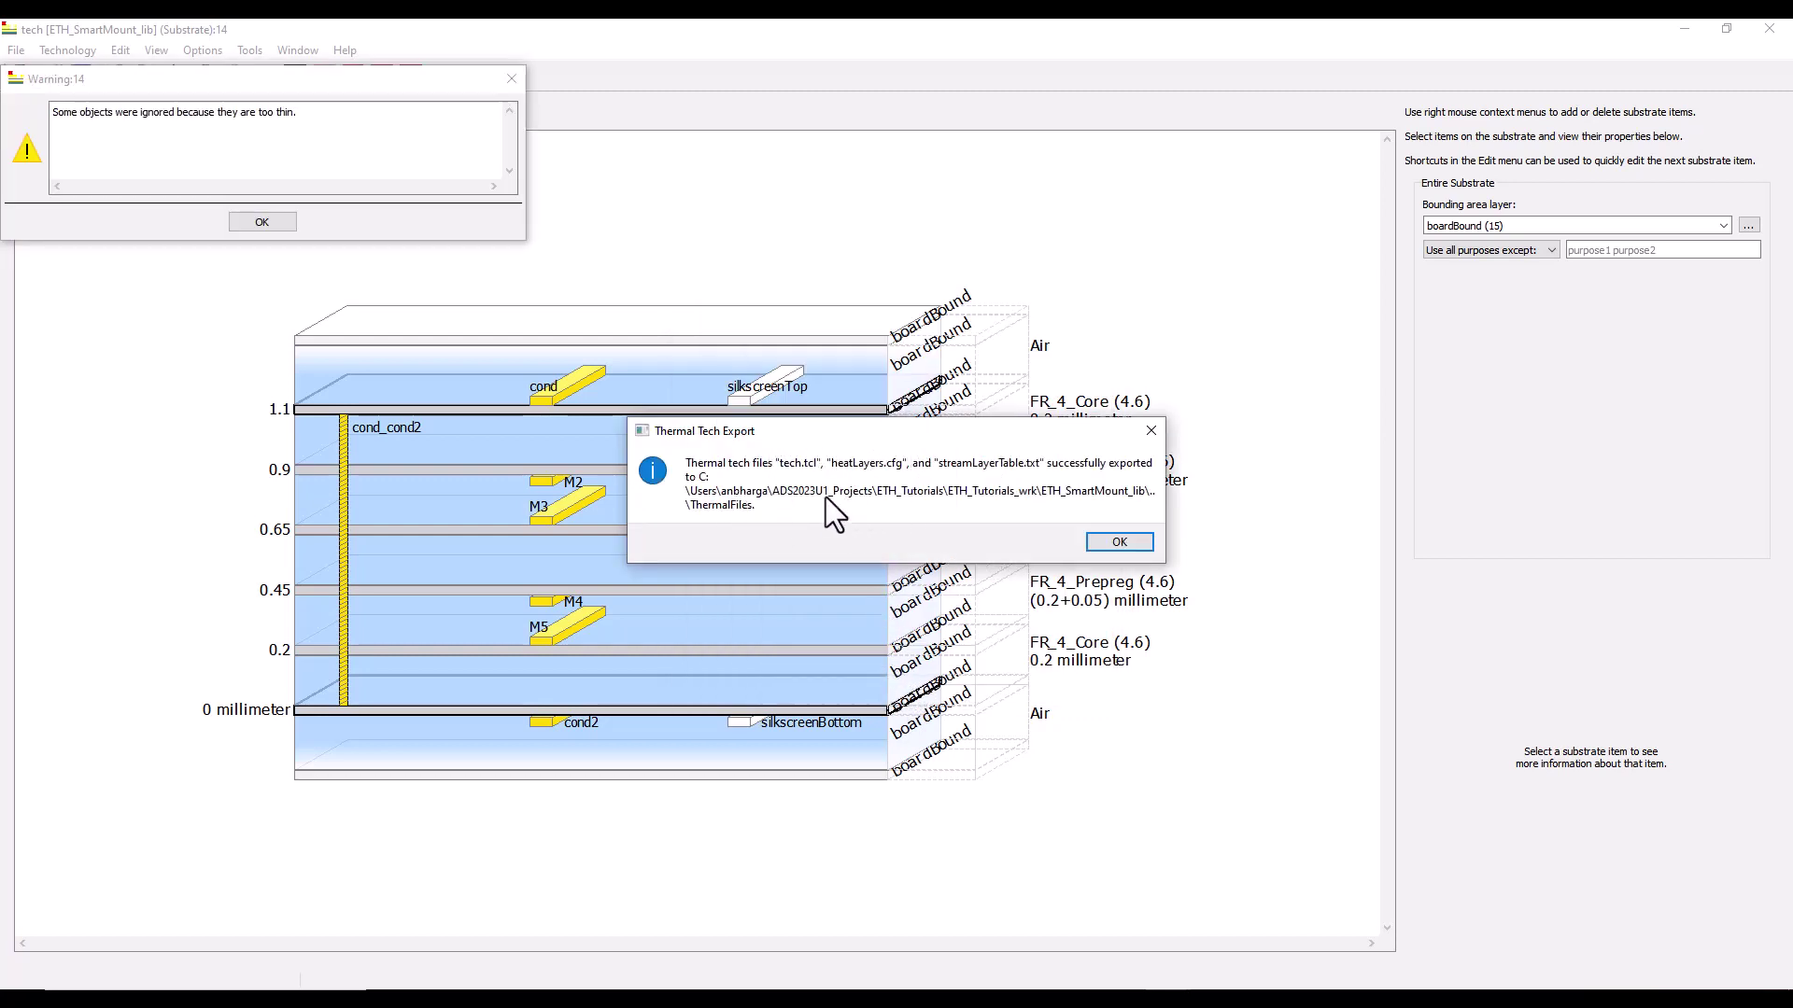
click(1102, 543)
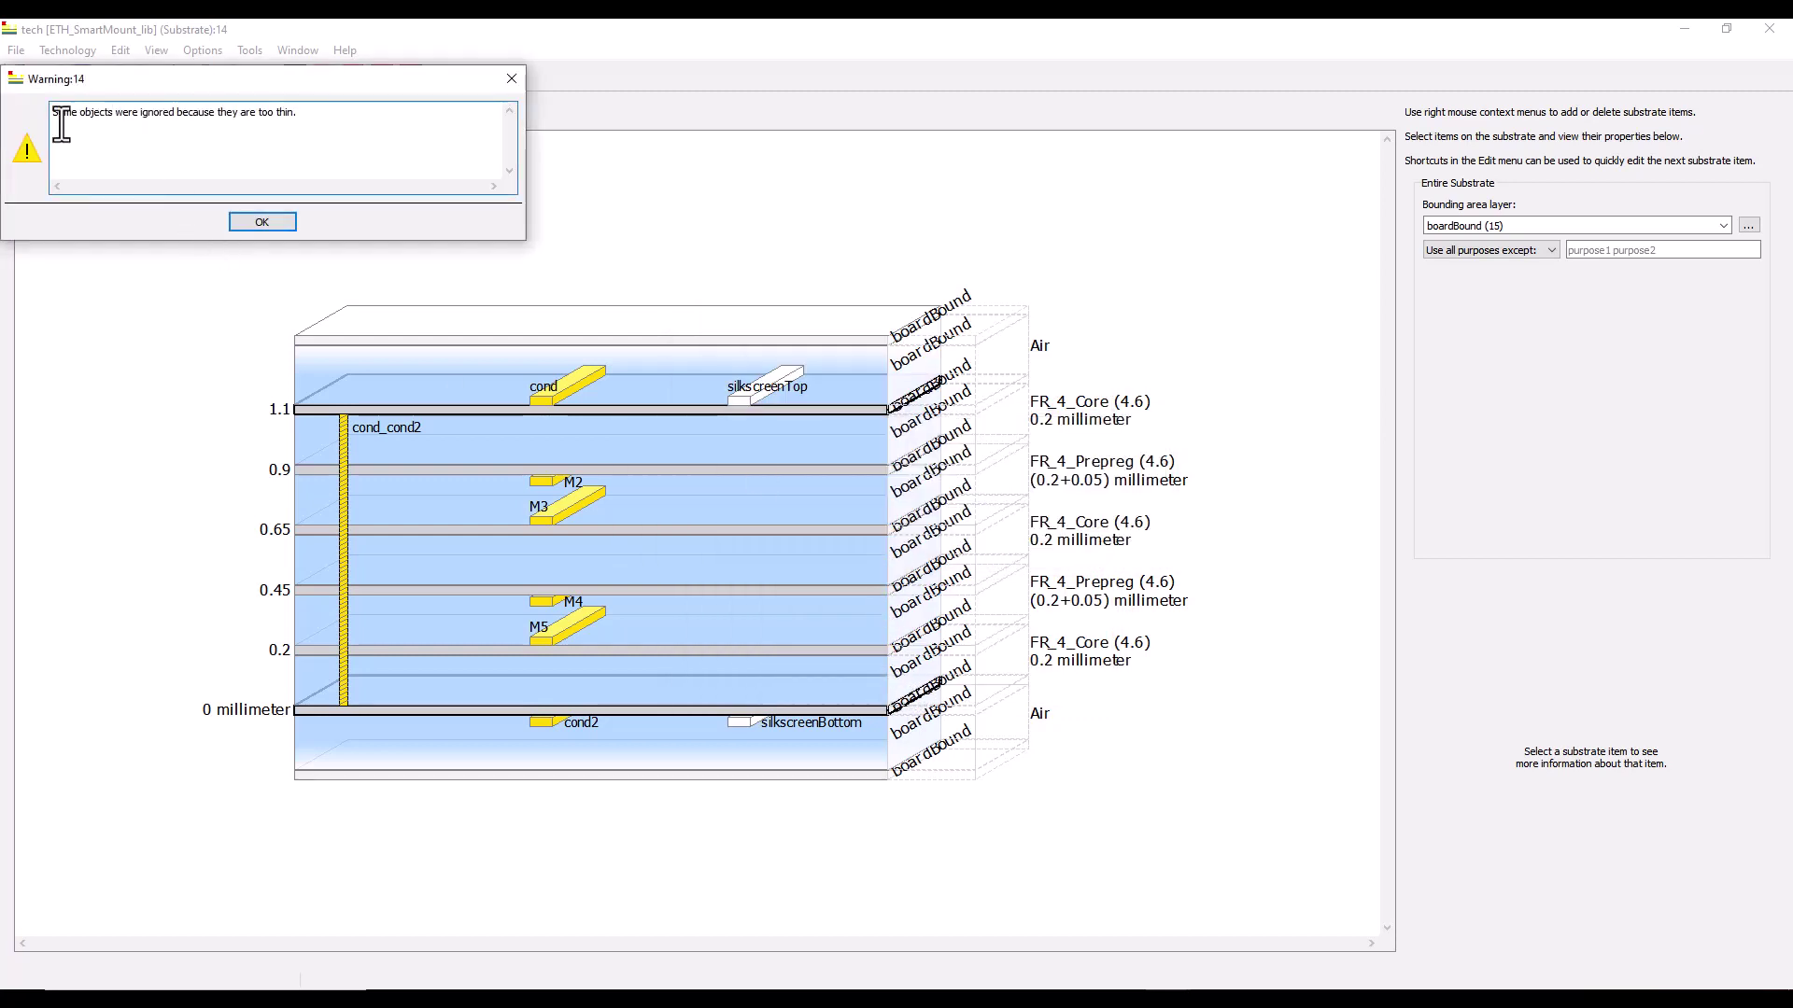
click(261, 222)
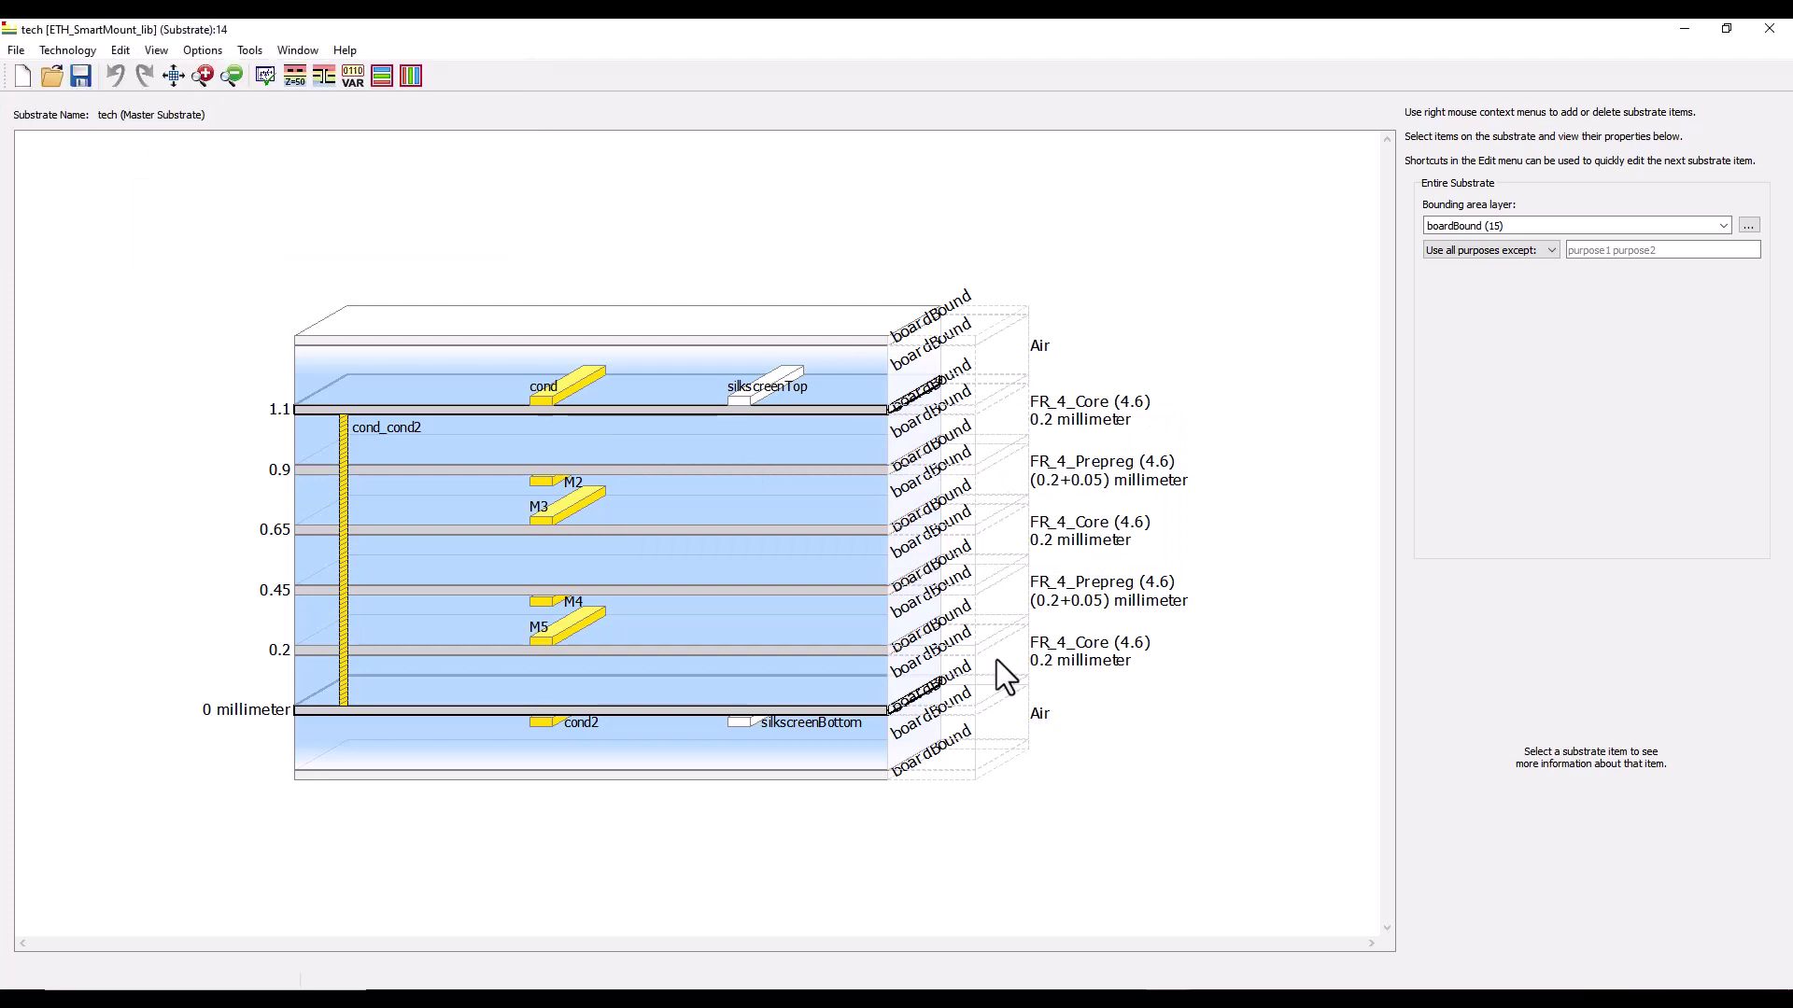
In the ADS main window, bring up the workspace folder's actions to explore it on disk.
mouse_move(1168, 999)
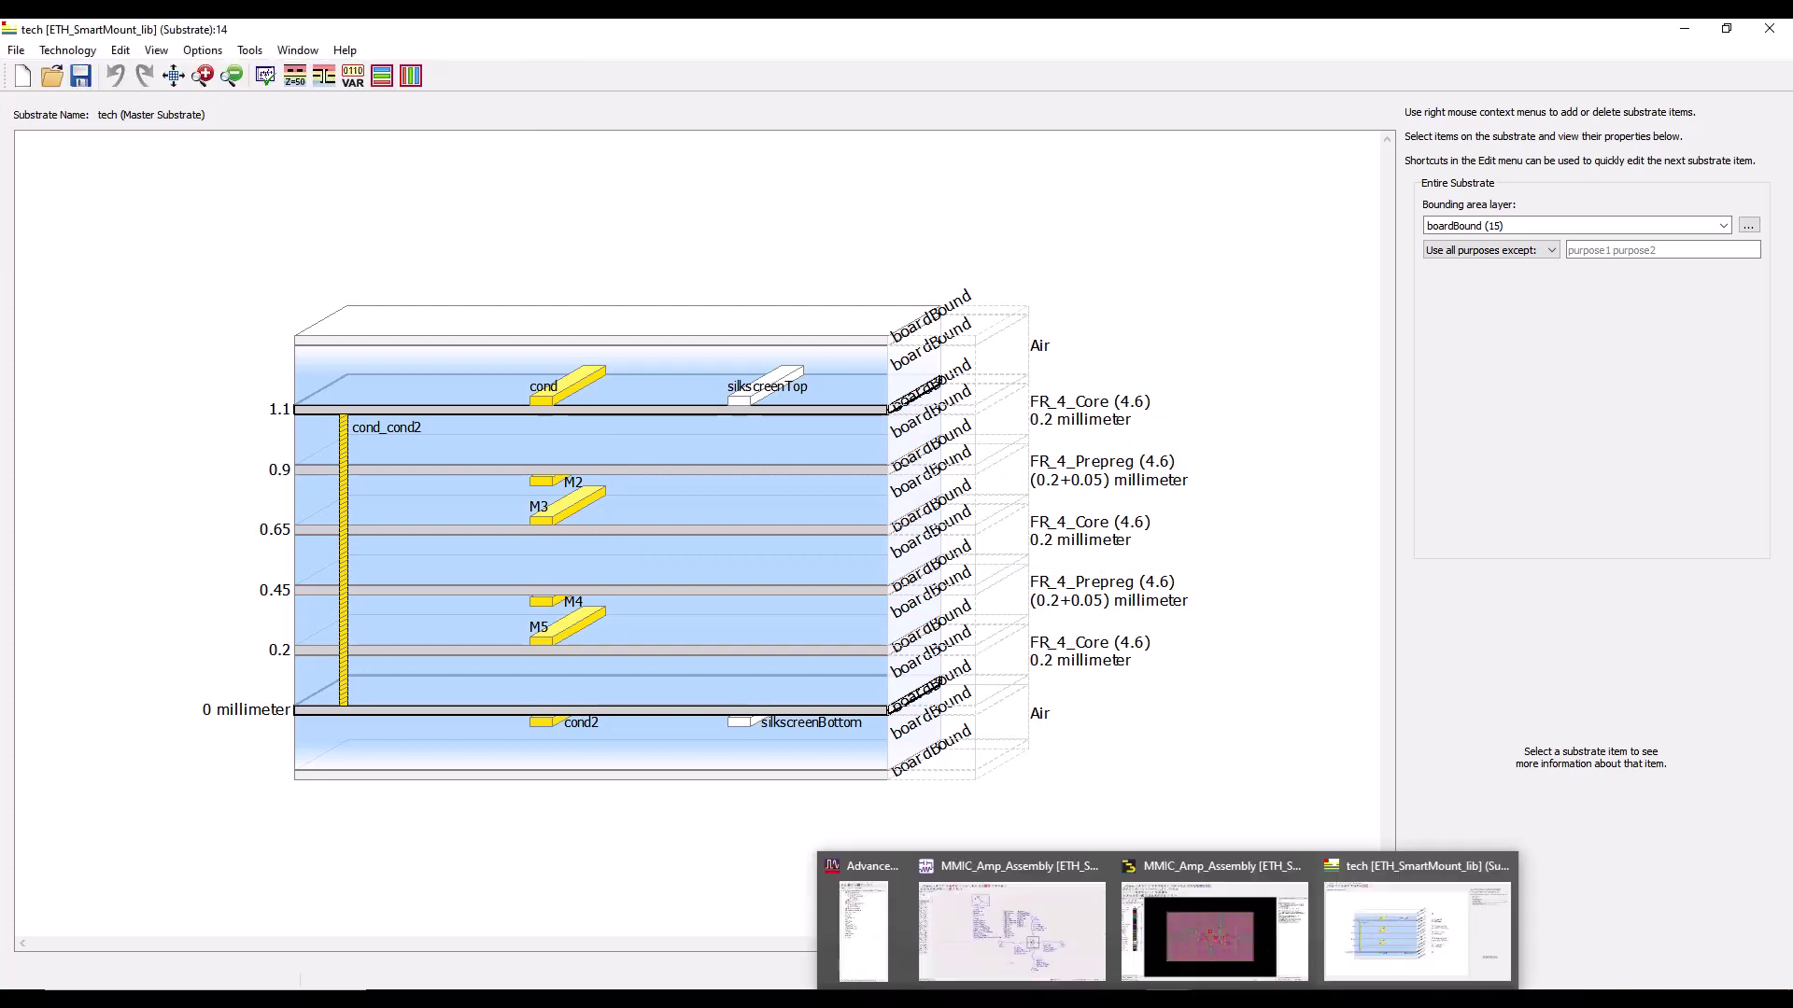
click(833, 957)
right_click(178, 138)
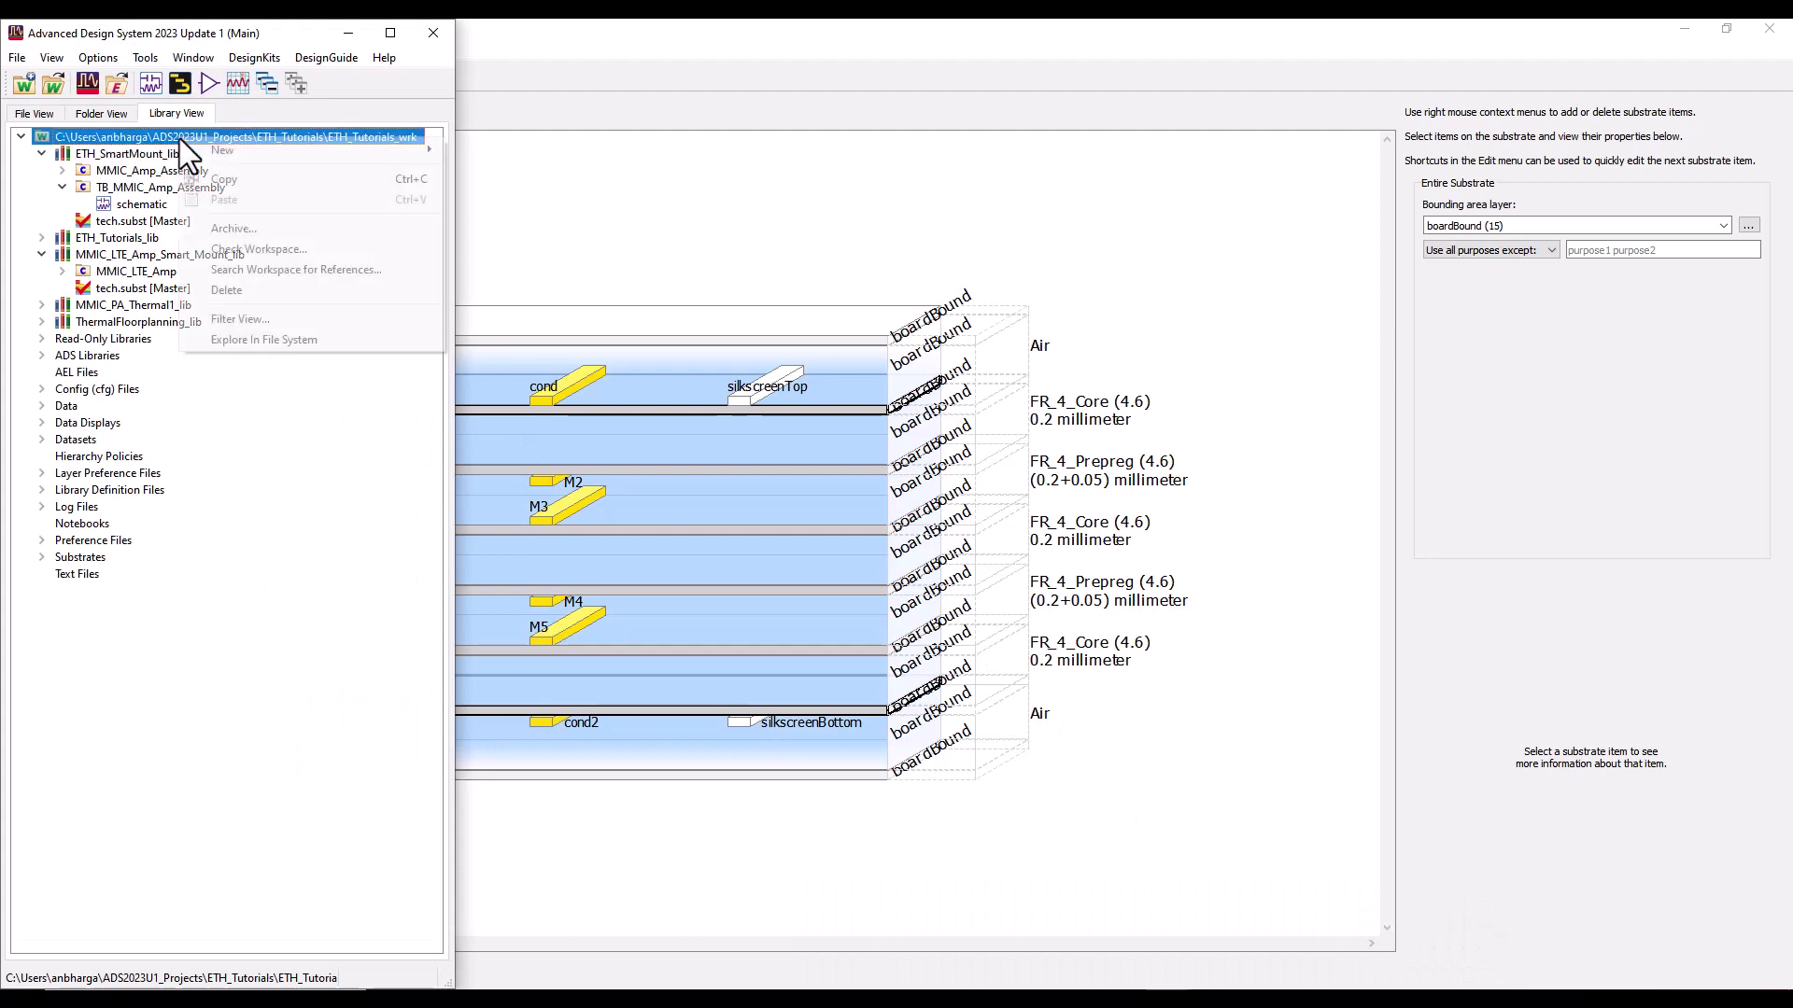
Open the ThermalFiles folder and check tech.tcl, streamLayerTable.txt and heatLayers.cfg.
click(249, 339)
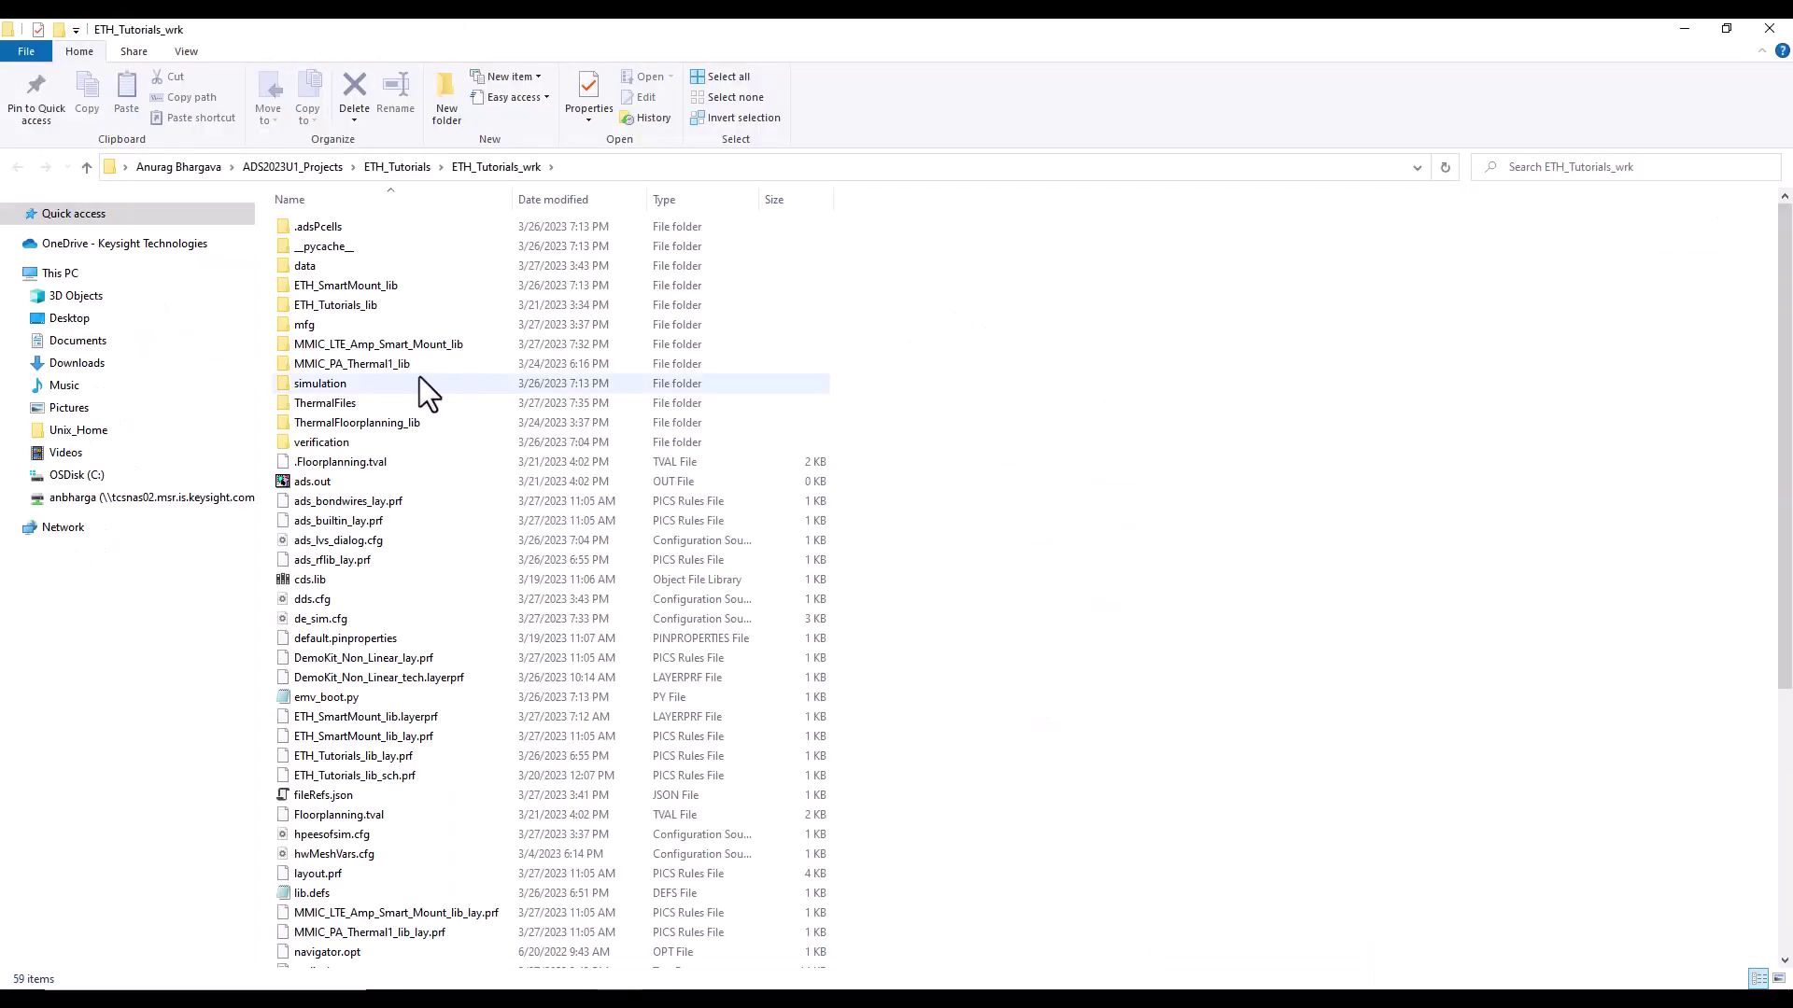
click(333, 405)
double_click(332, 406)
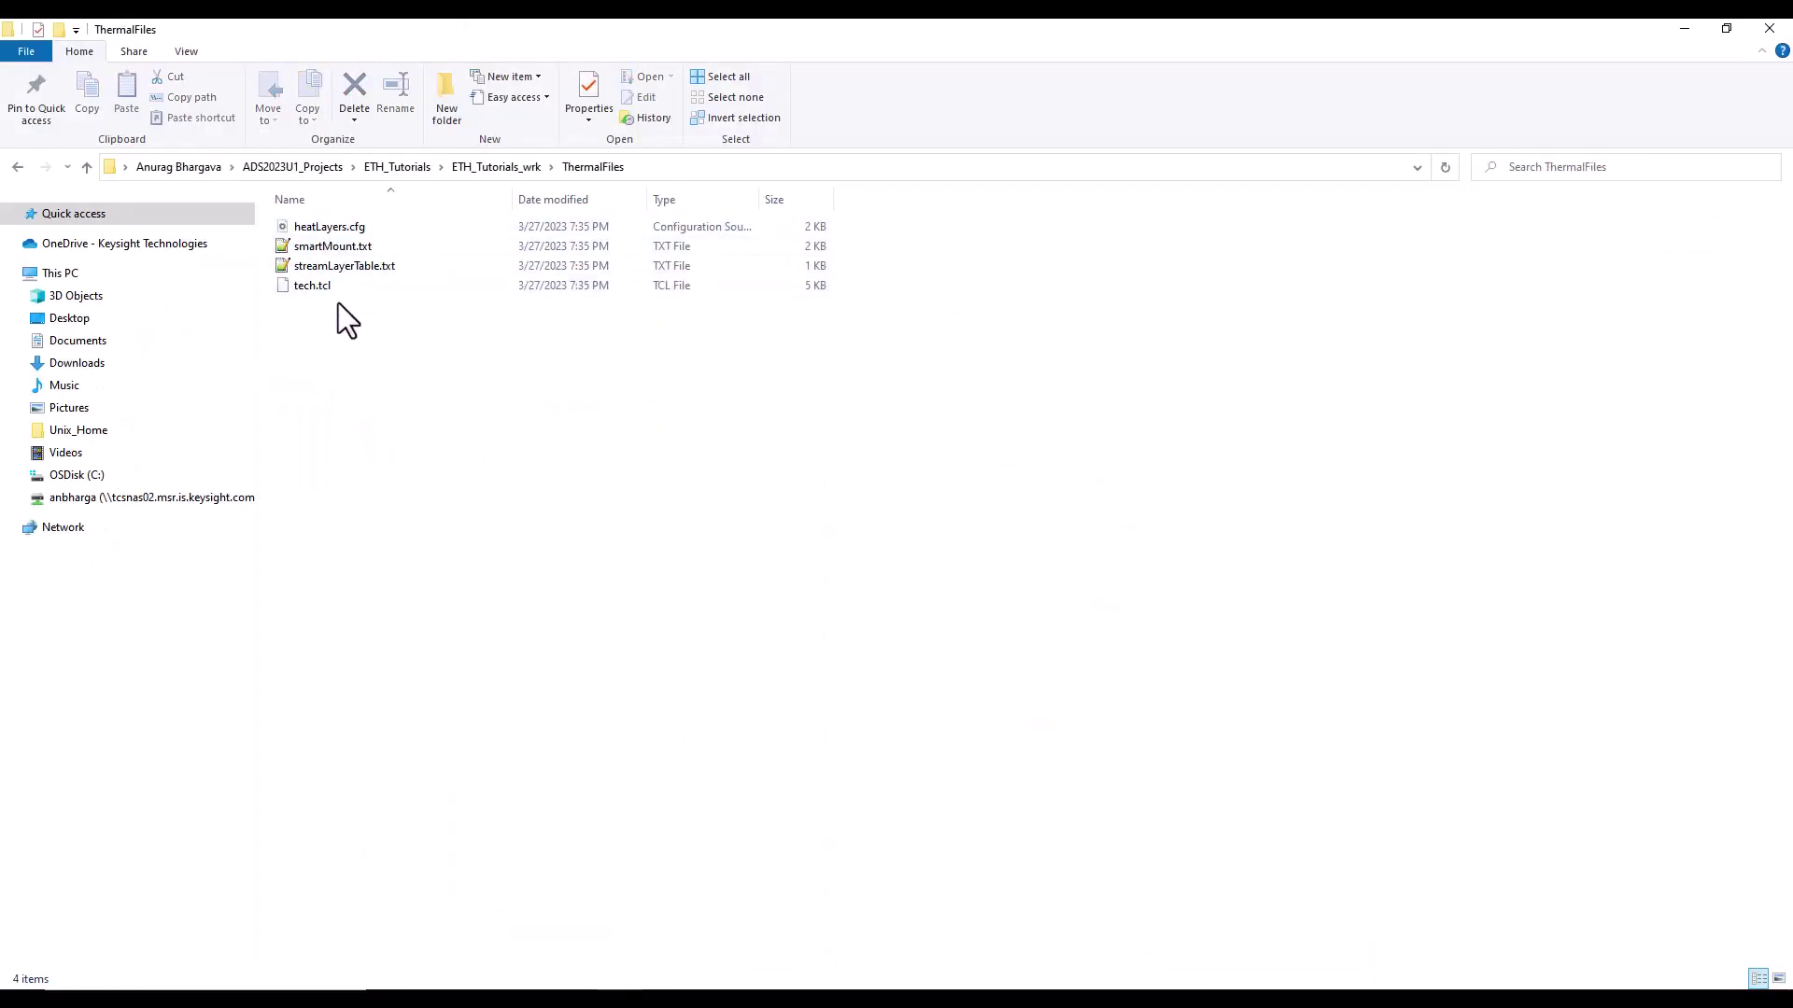
click(318, 286)
click(312, 265)
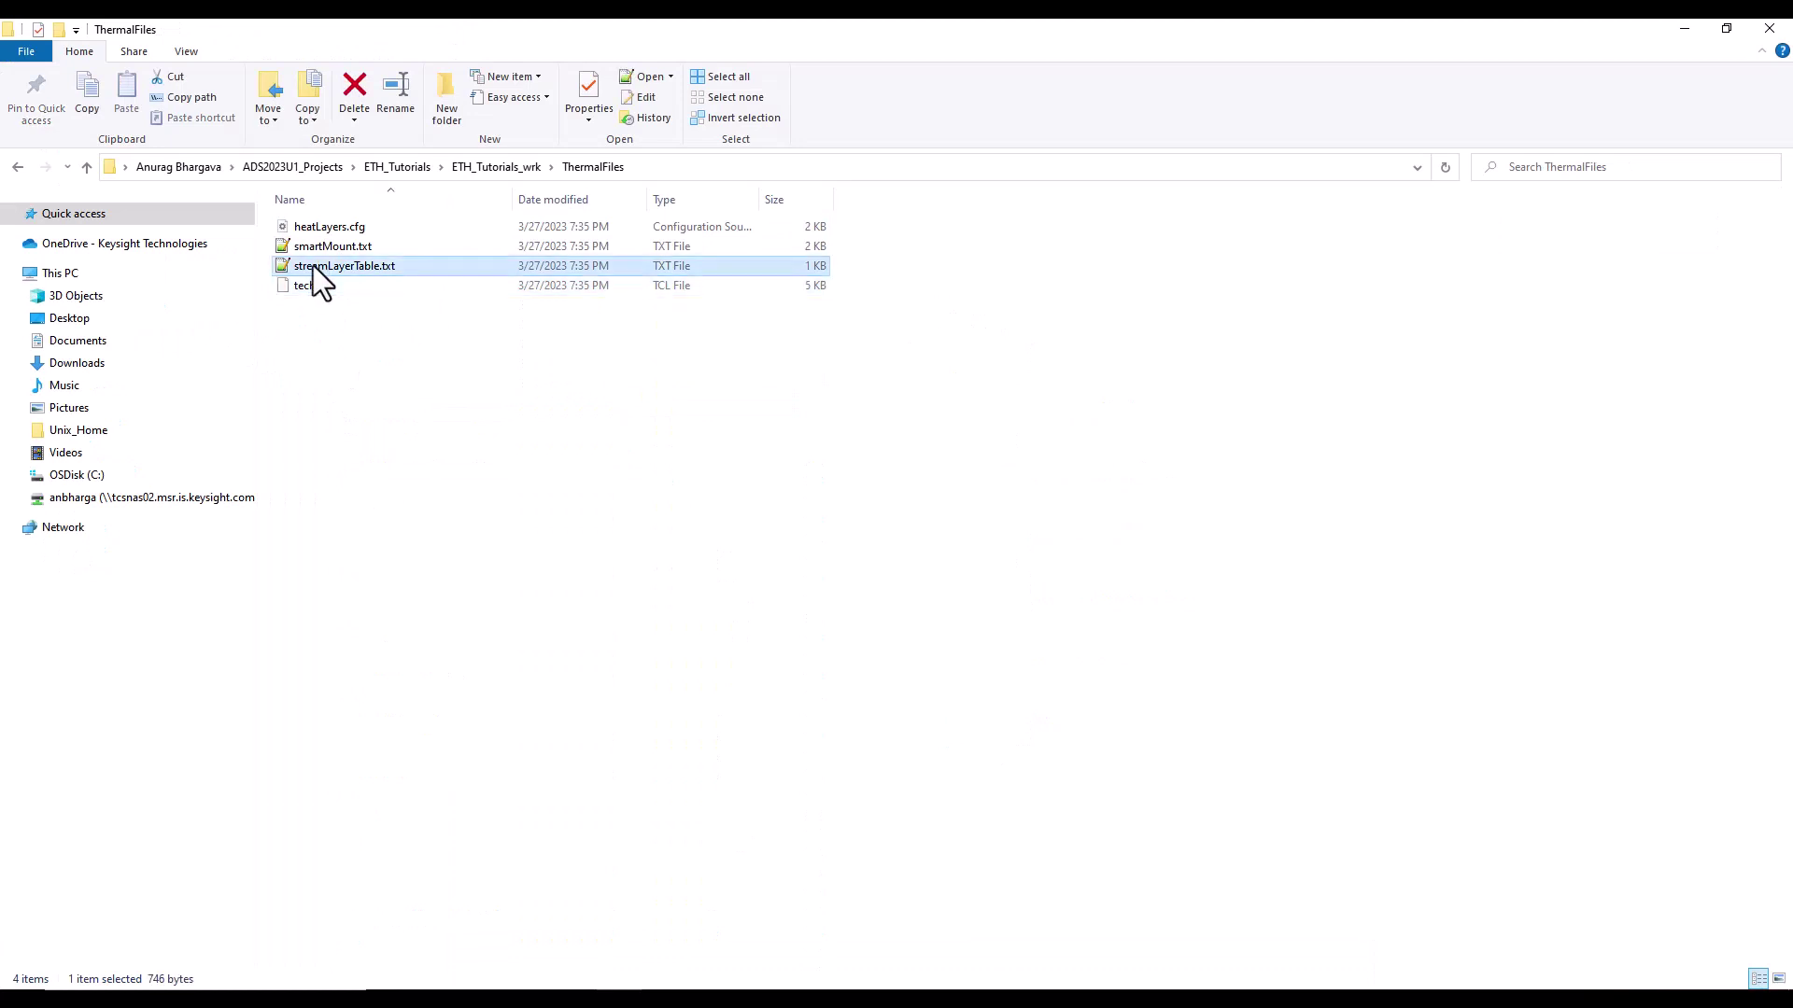
click(310, 227)
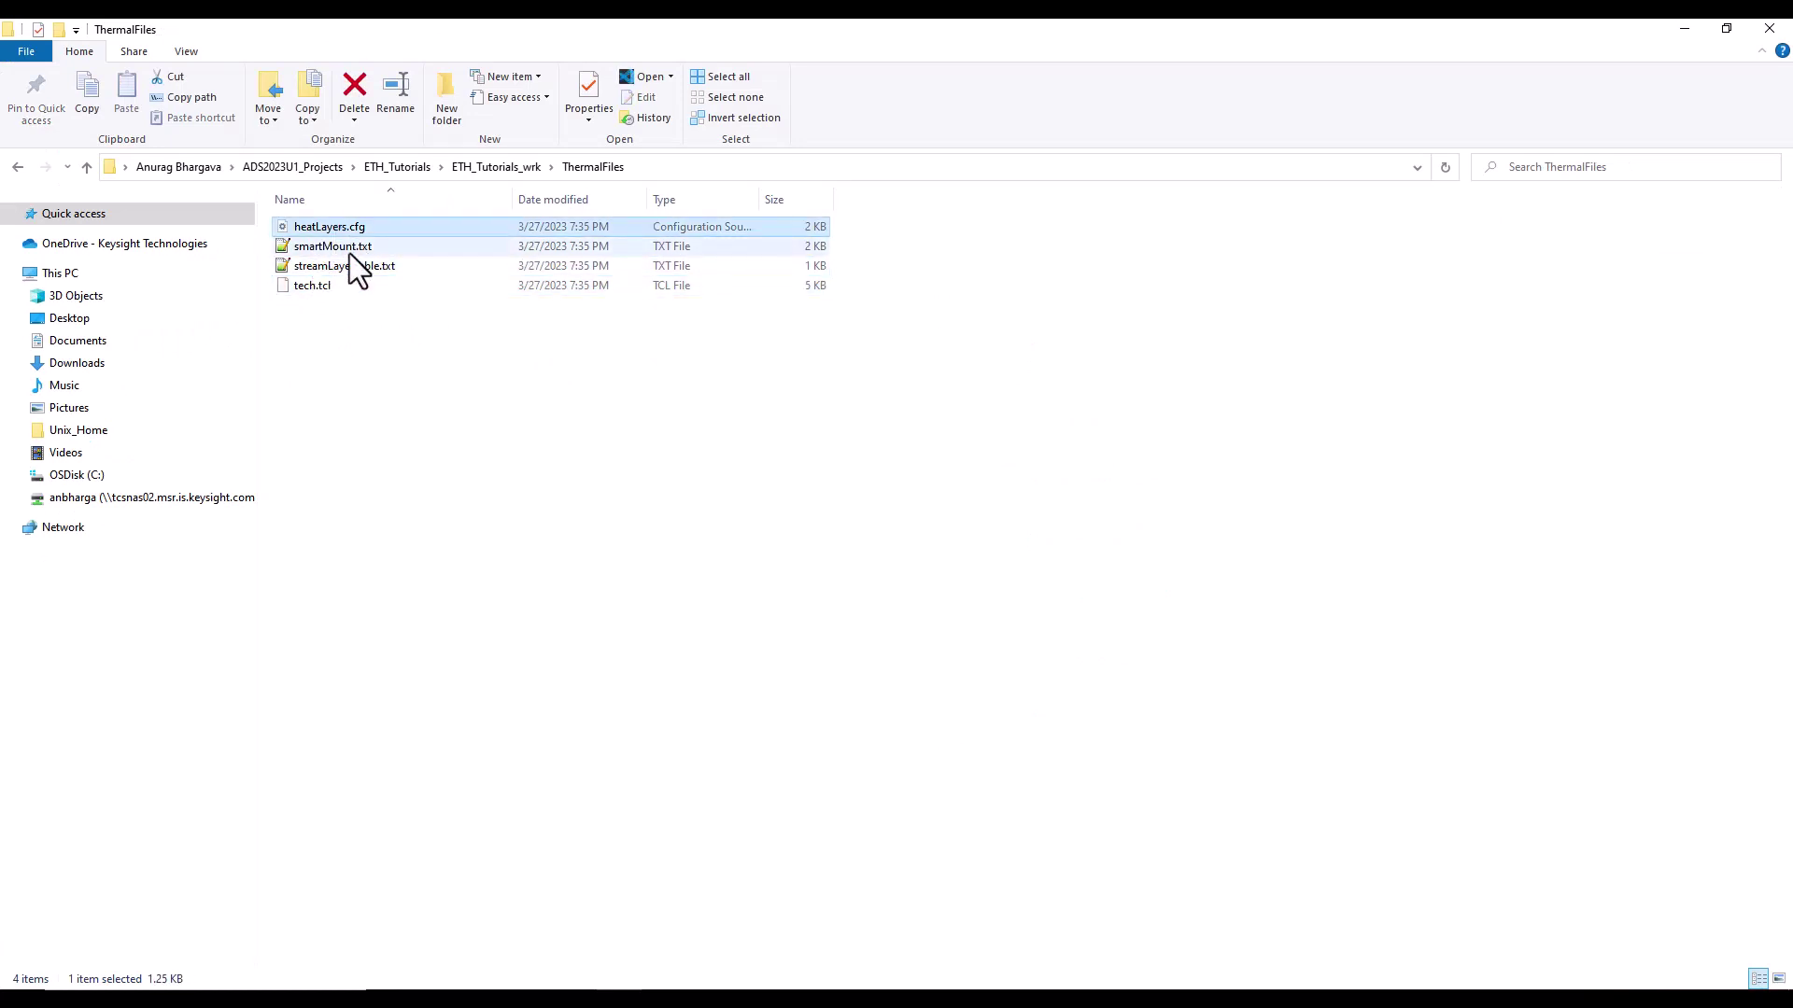
right_click(319, 288)
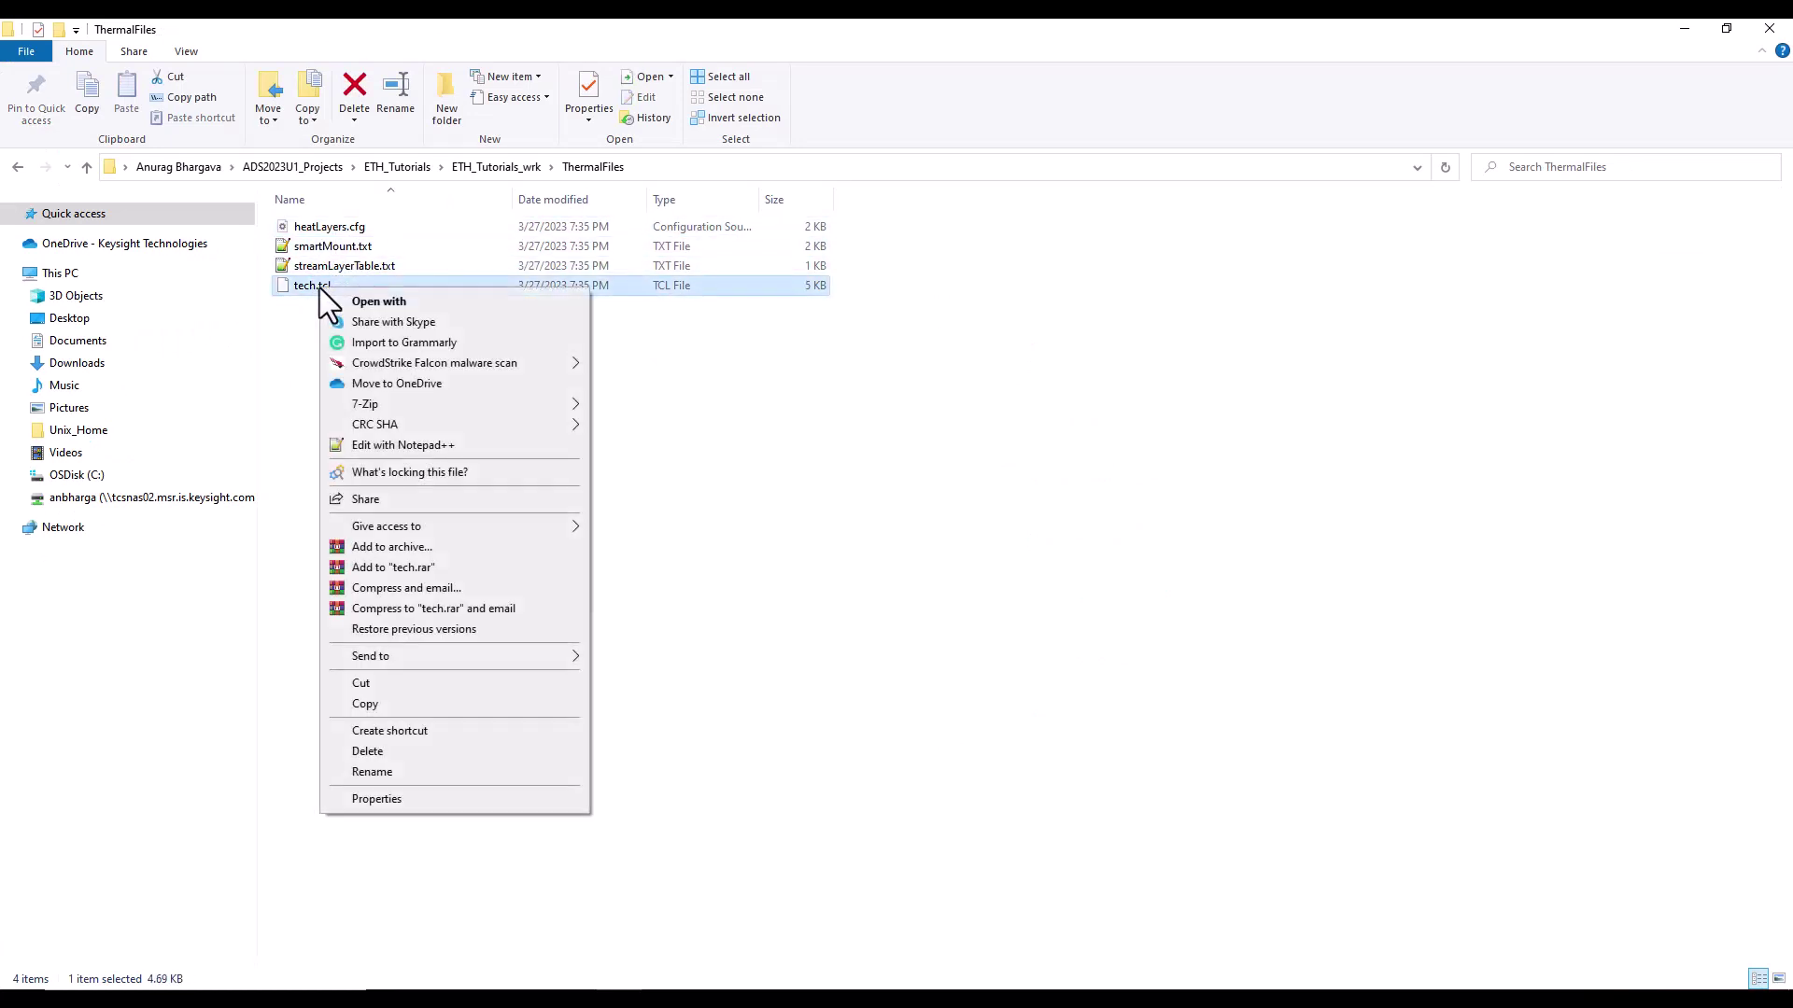
Open tech.tcl in Notepad++ and review its layerList, highlighting board lines 59-69 and SM1 die layers.
click(394, 445)
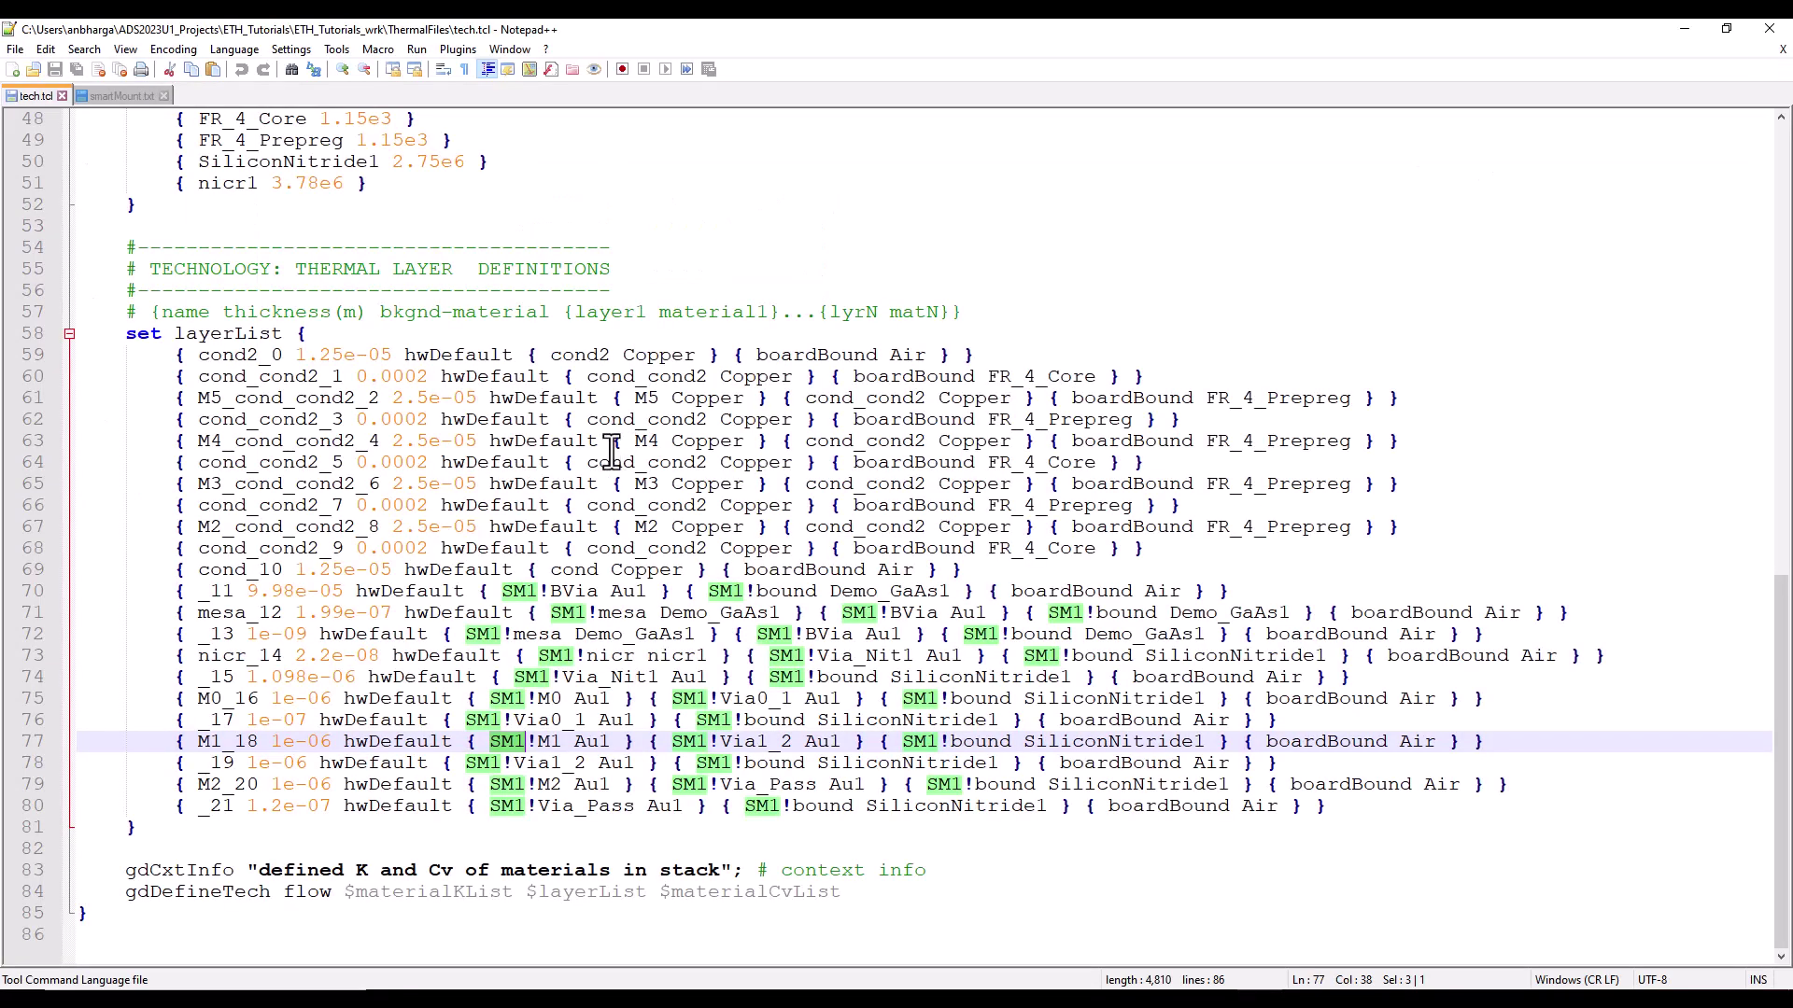
scroll(616, 492, up, 5)
scroll(616, 492, up, 9)
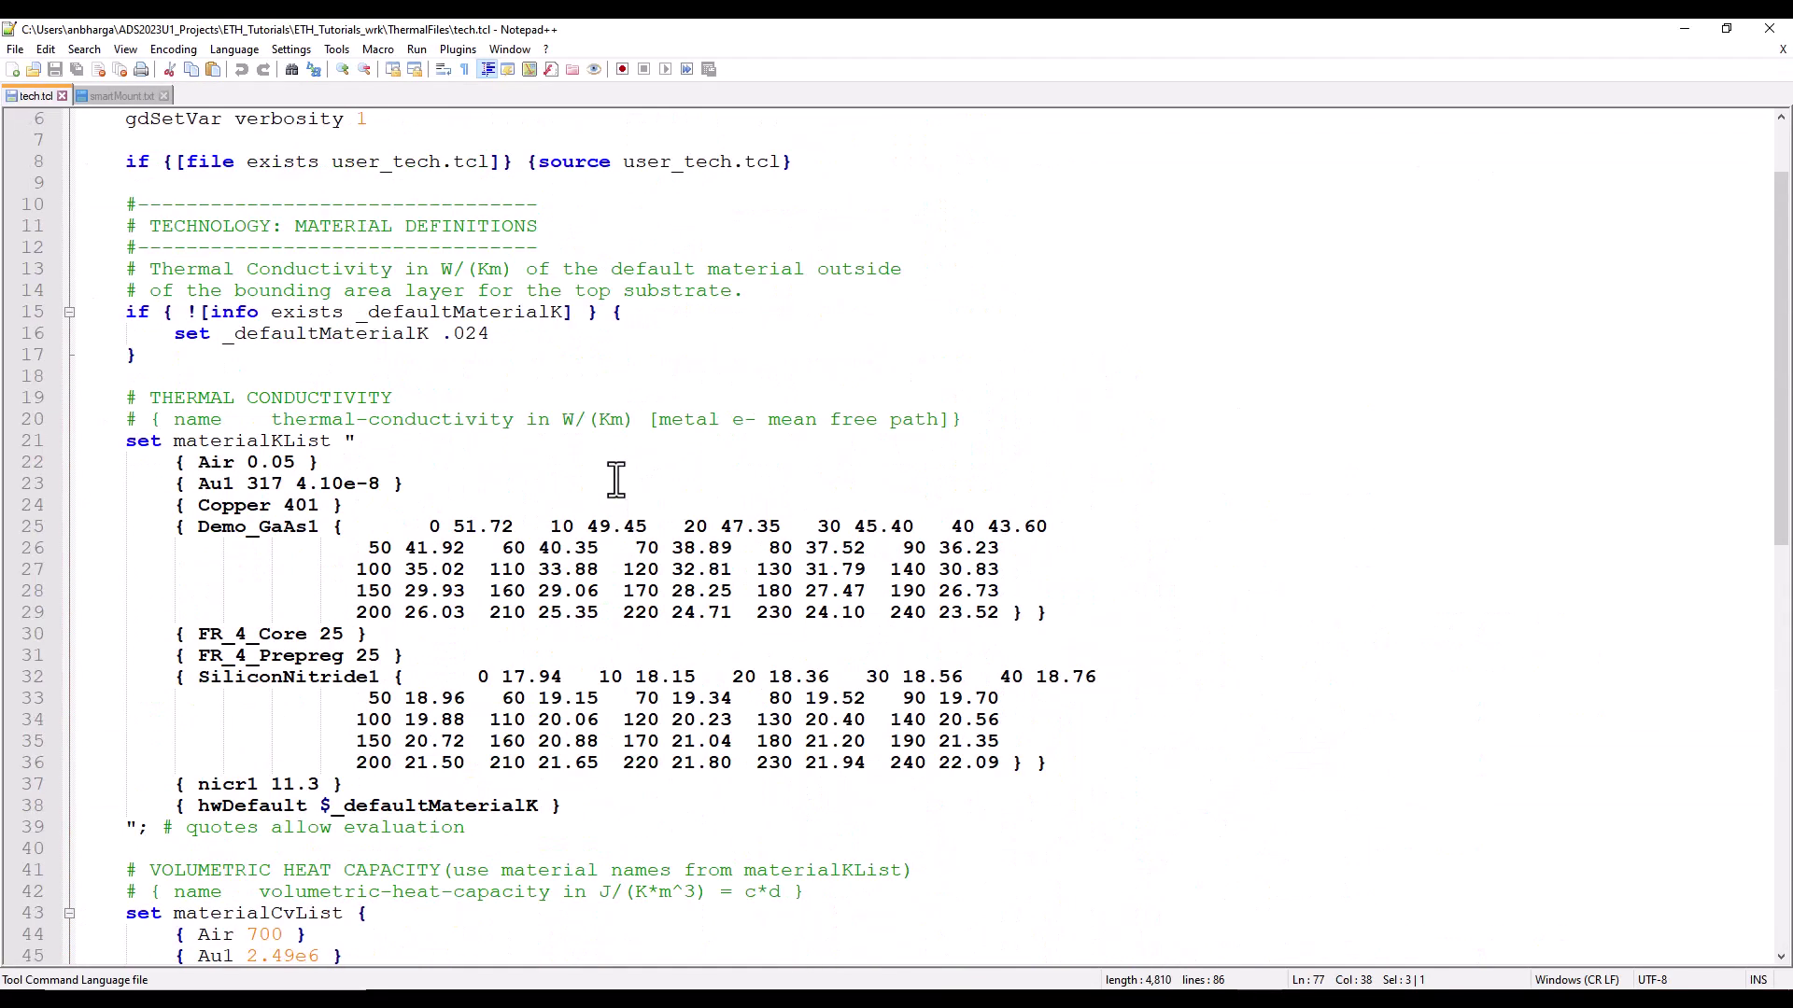
scroll(616, 492, down, 16)
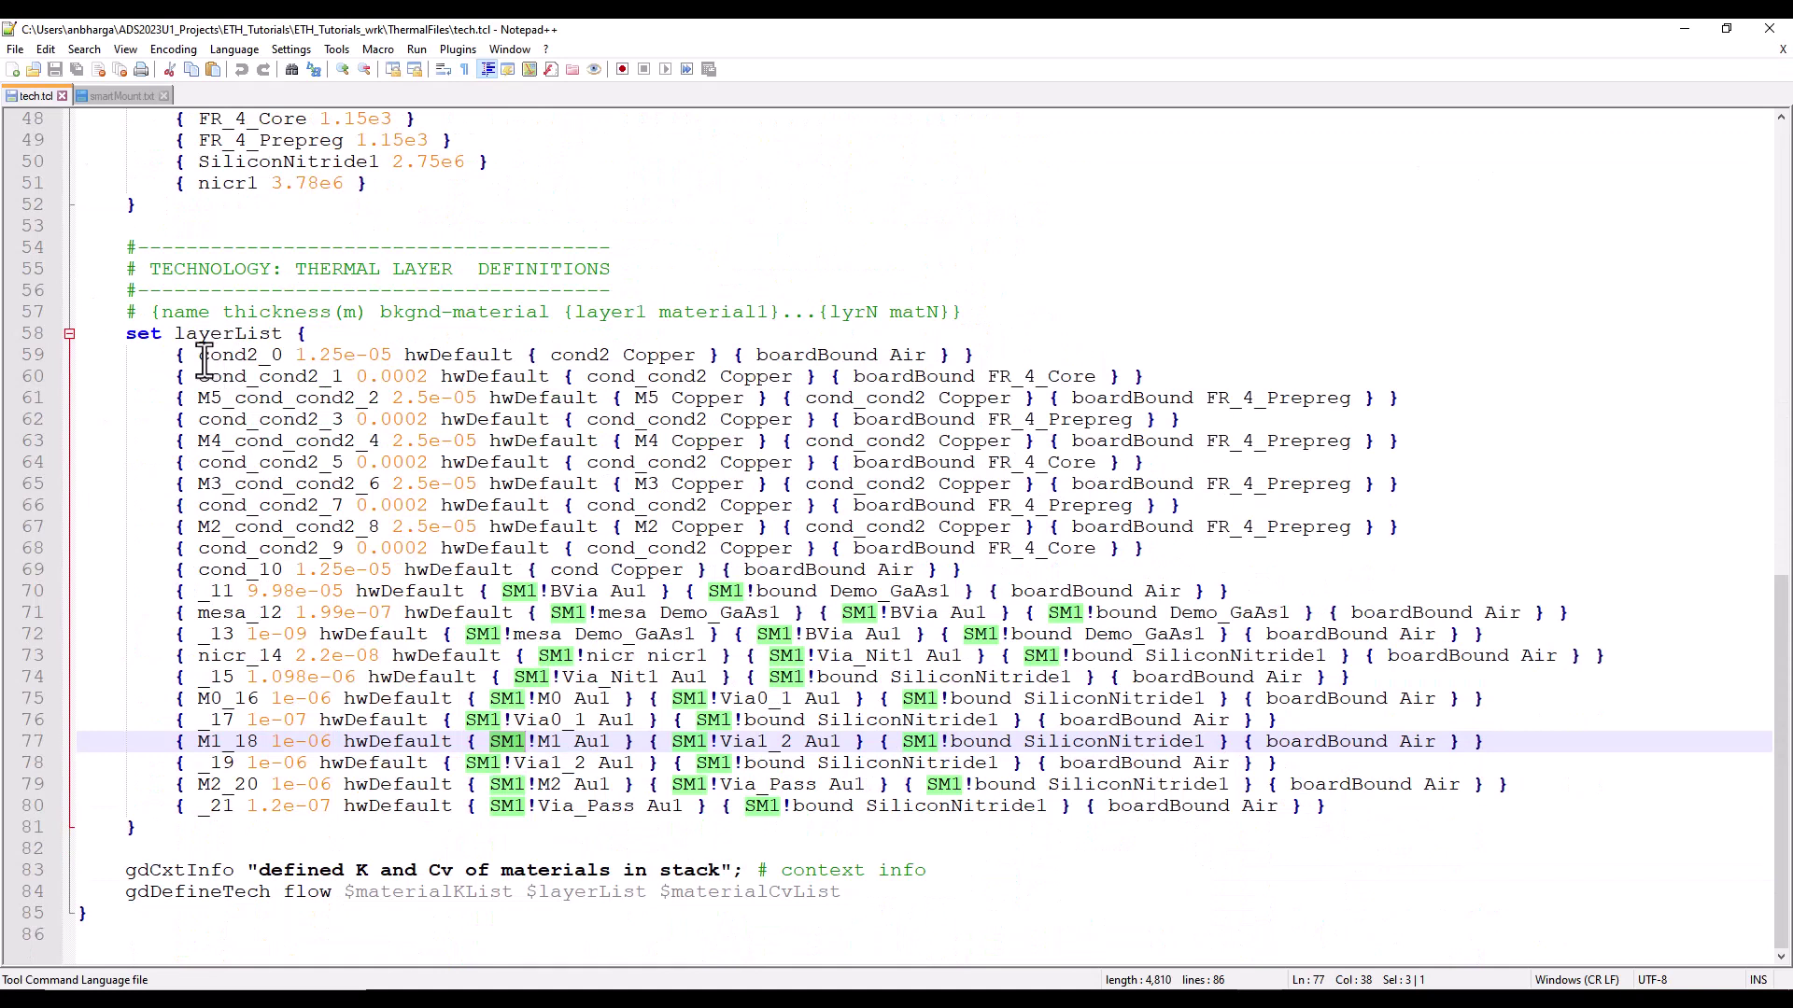
drag(198, 354, 902, 597)
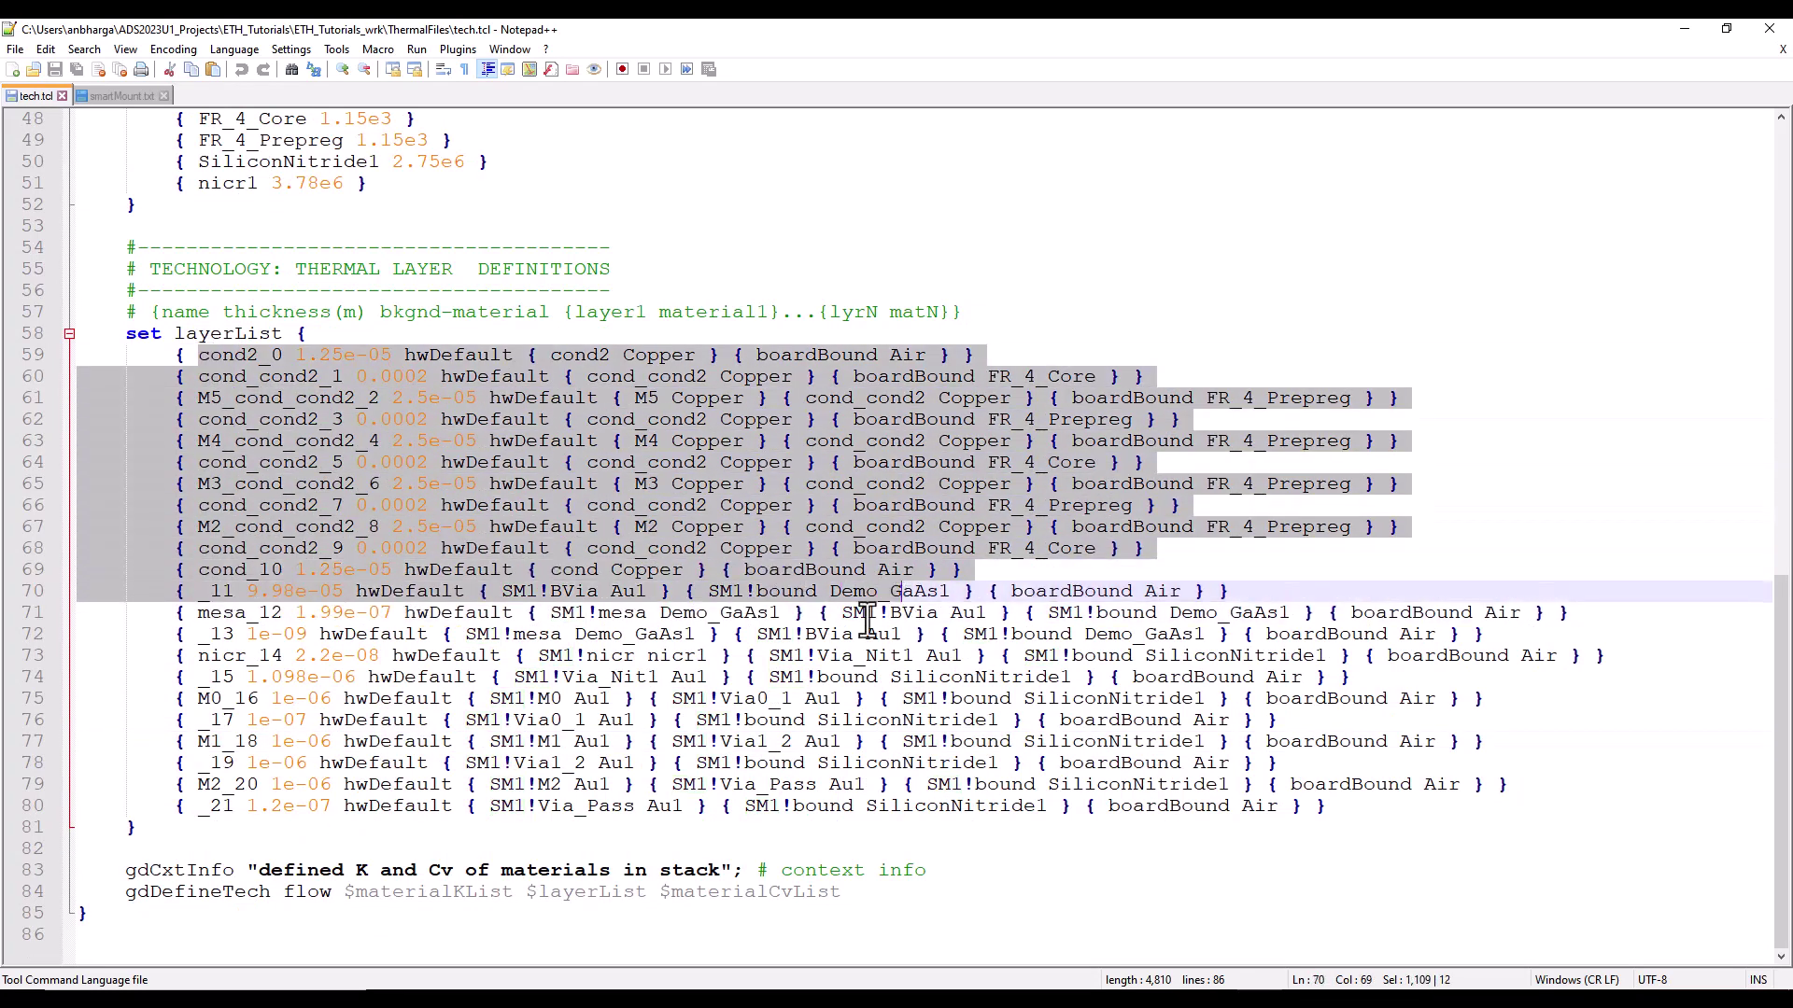
click(518, 607)
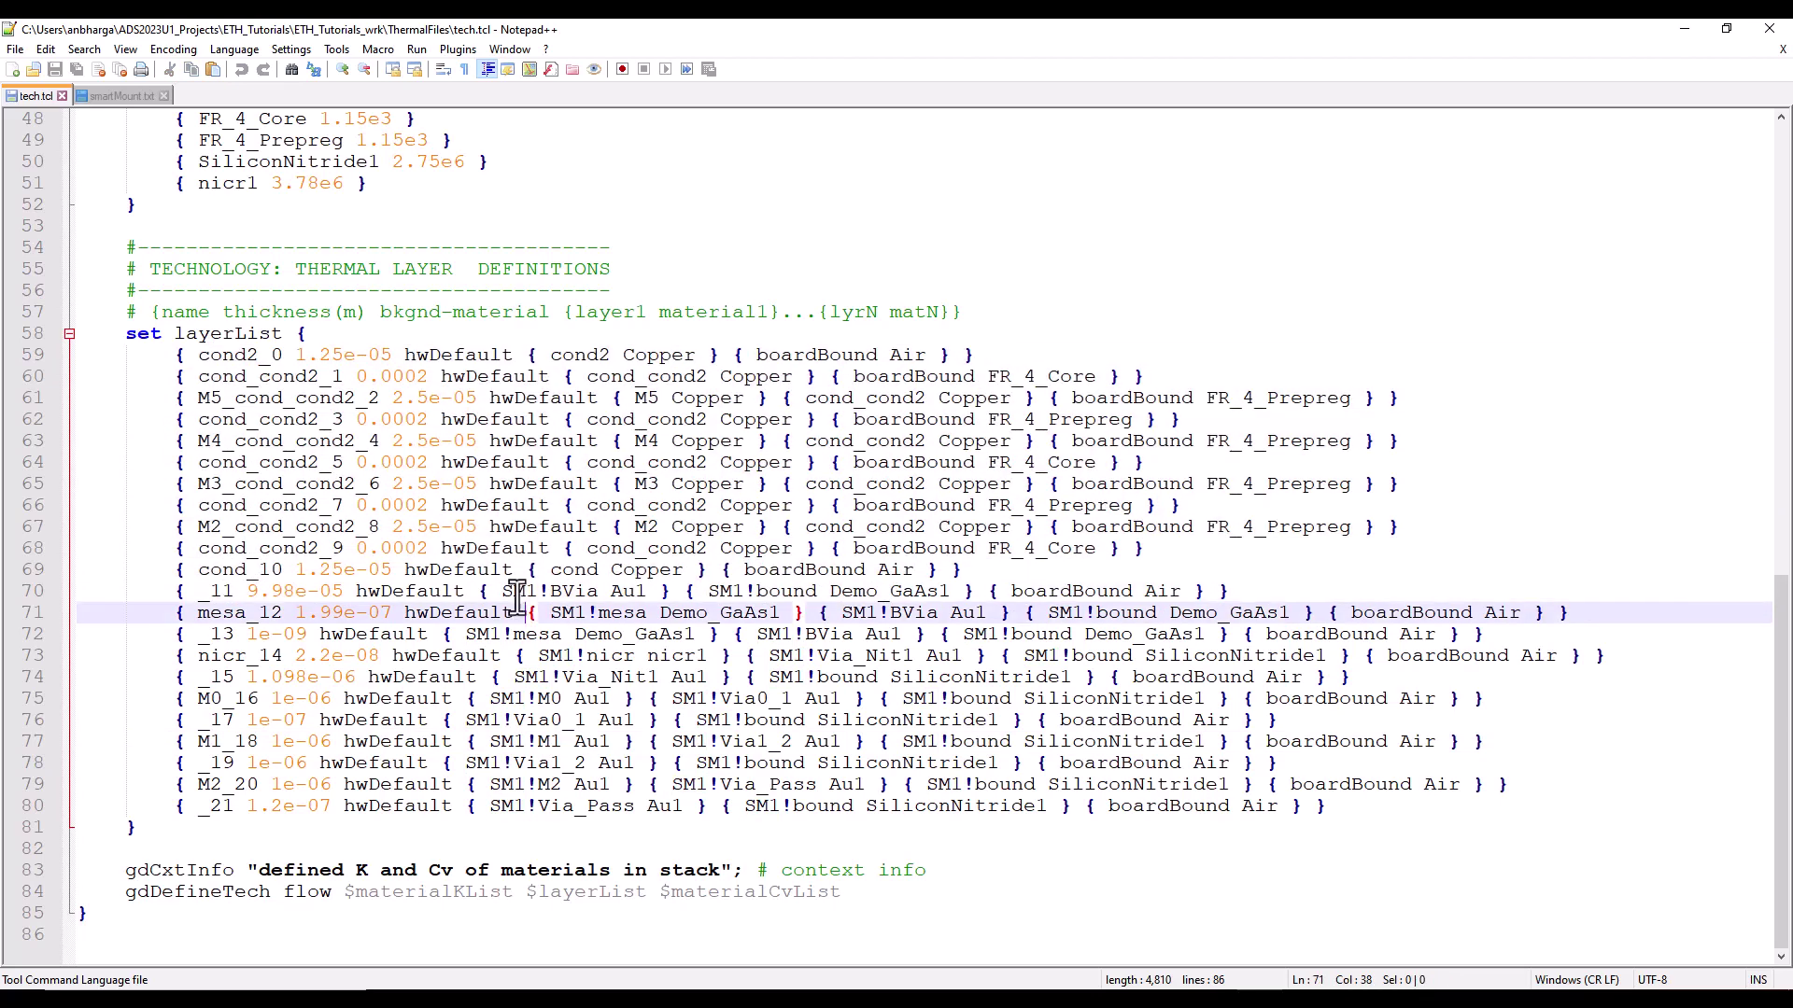
double_click(522, 594)
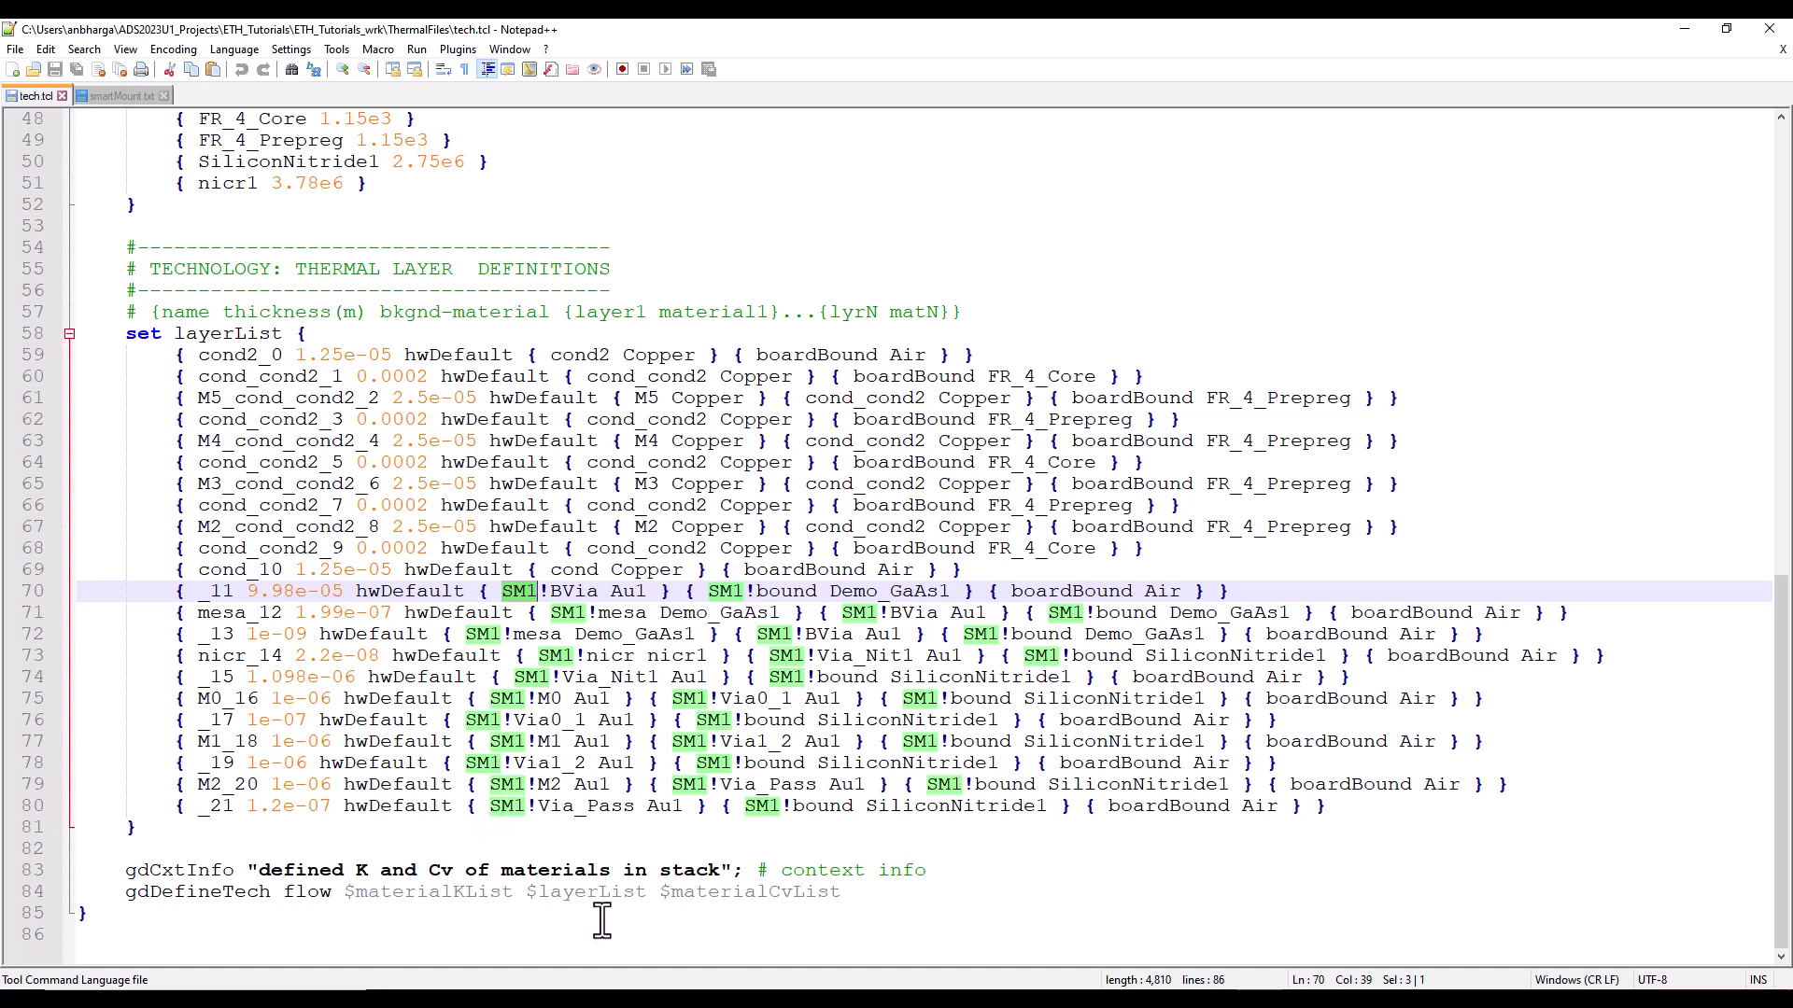
Close tech.tcl, run the testbench simulation, and fit the dB(S(2,1)) and dB(S(1,1))/dB(S(2,2)) plots.
click(1770, 29)
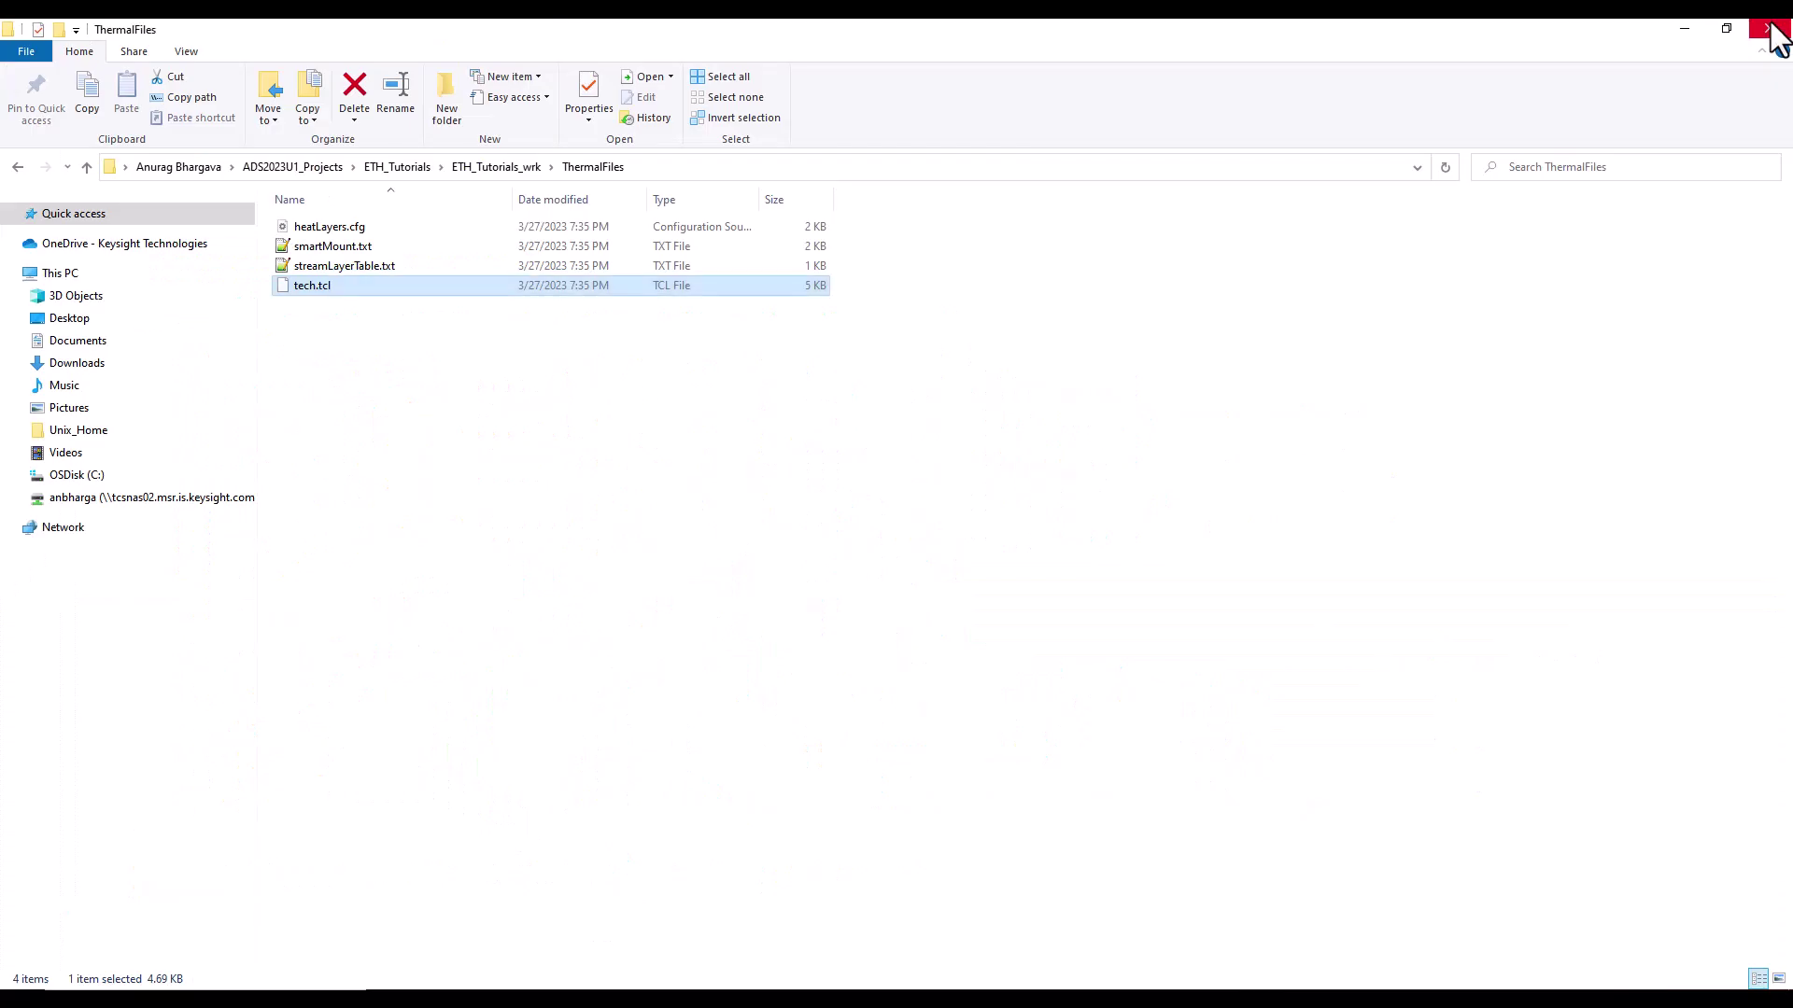
click(1683, 31)
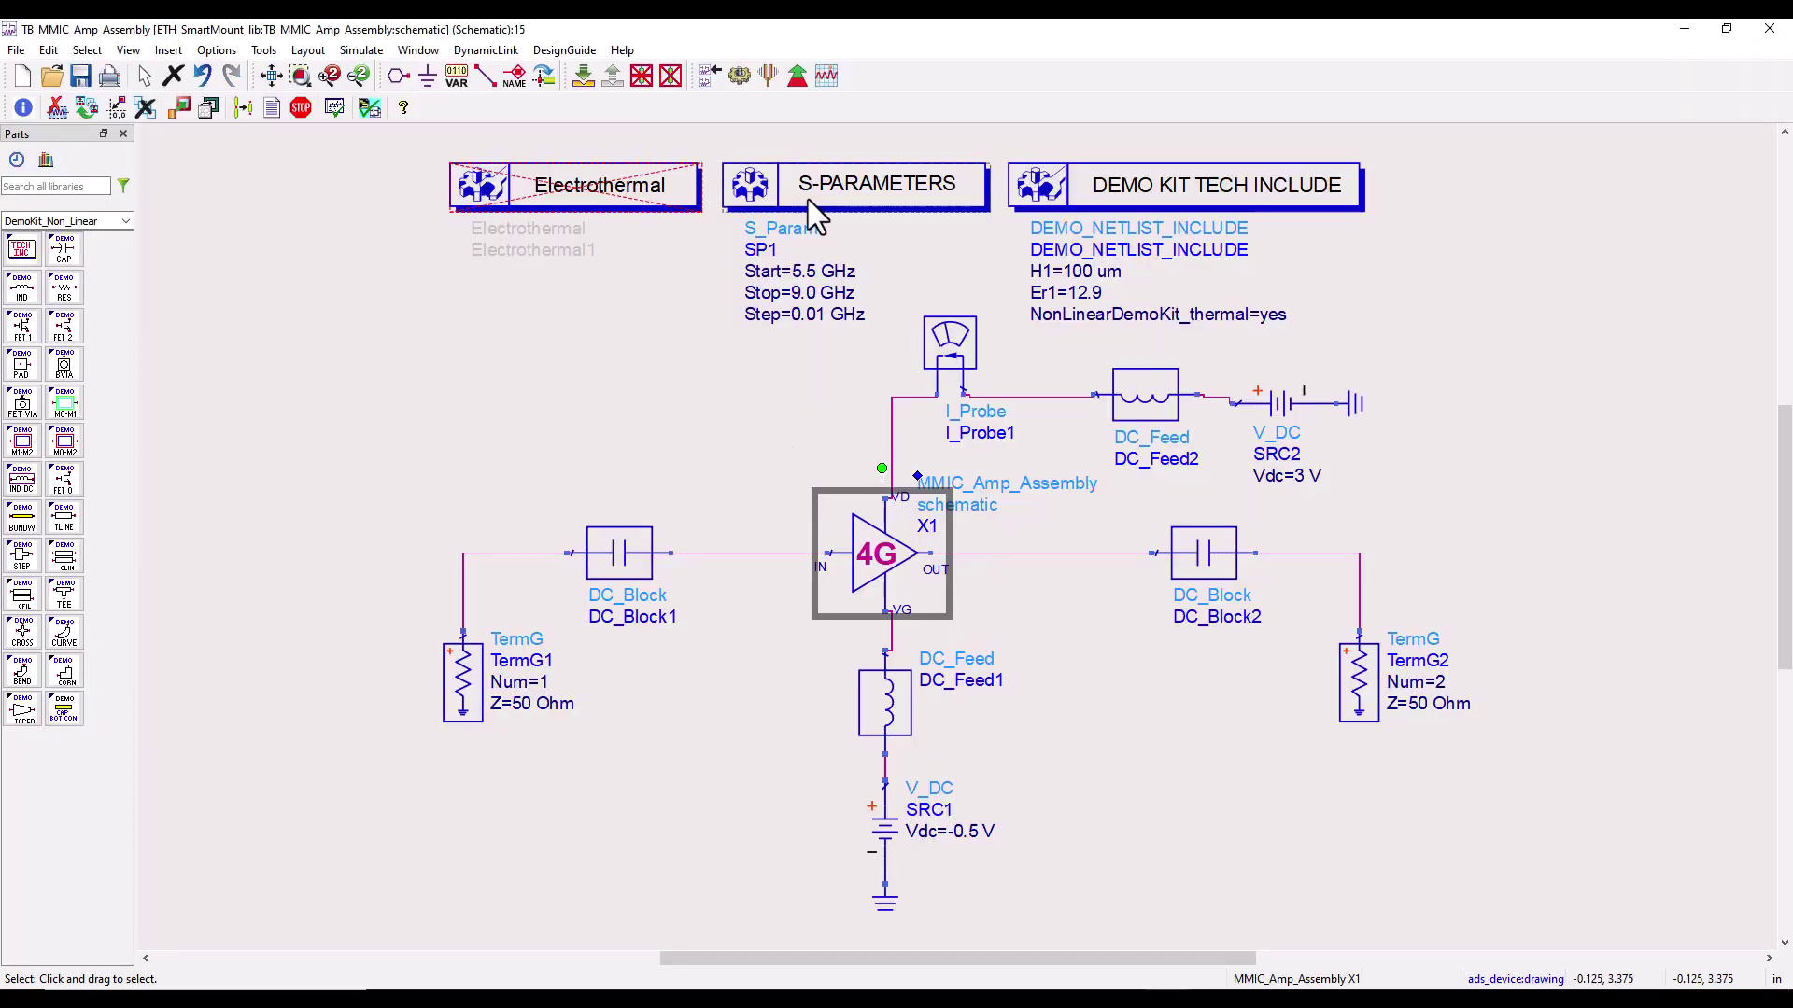
click(739, 75)
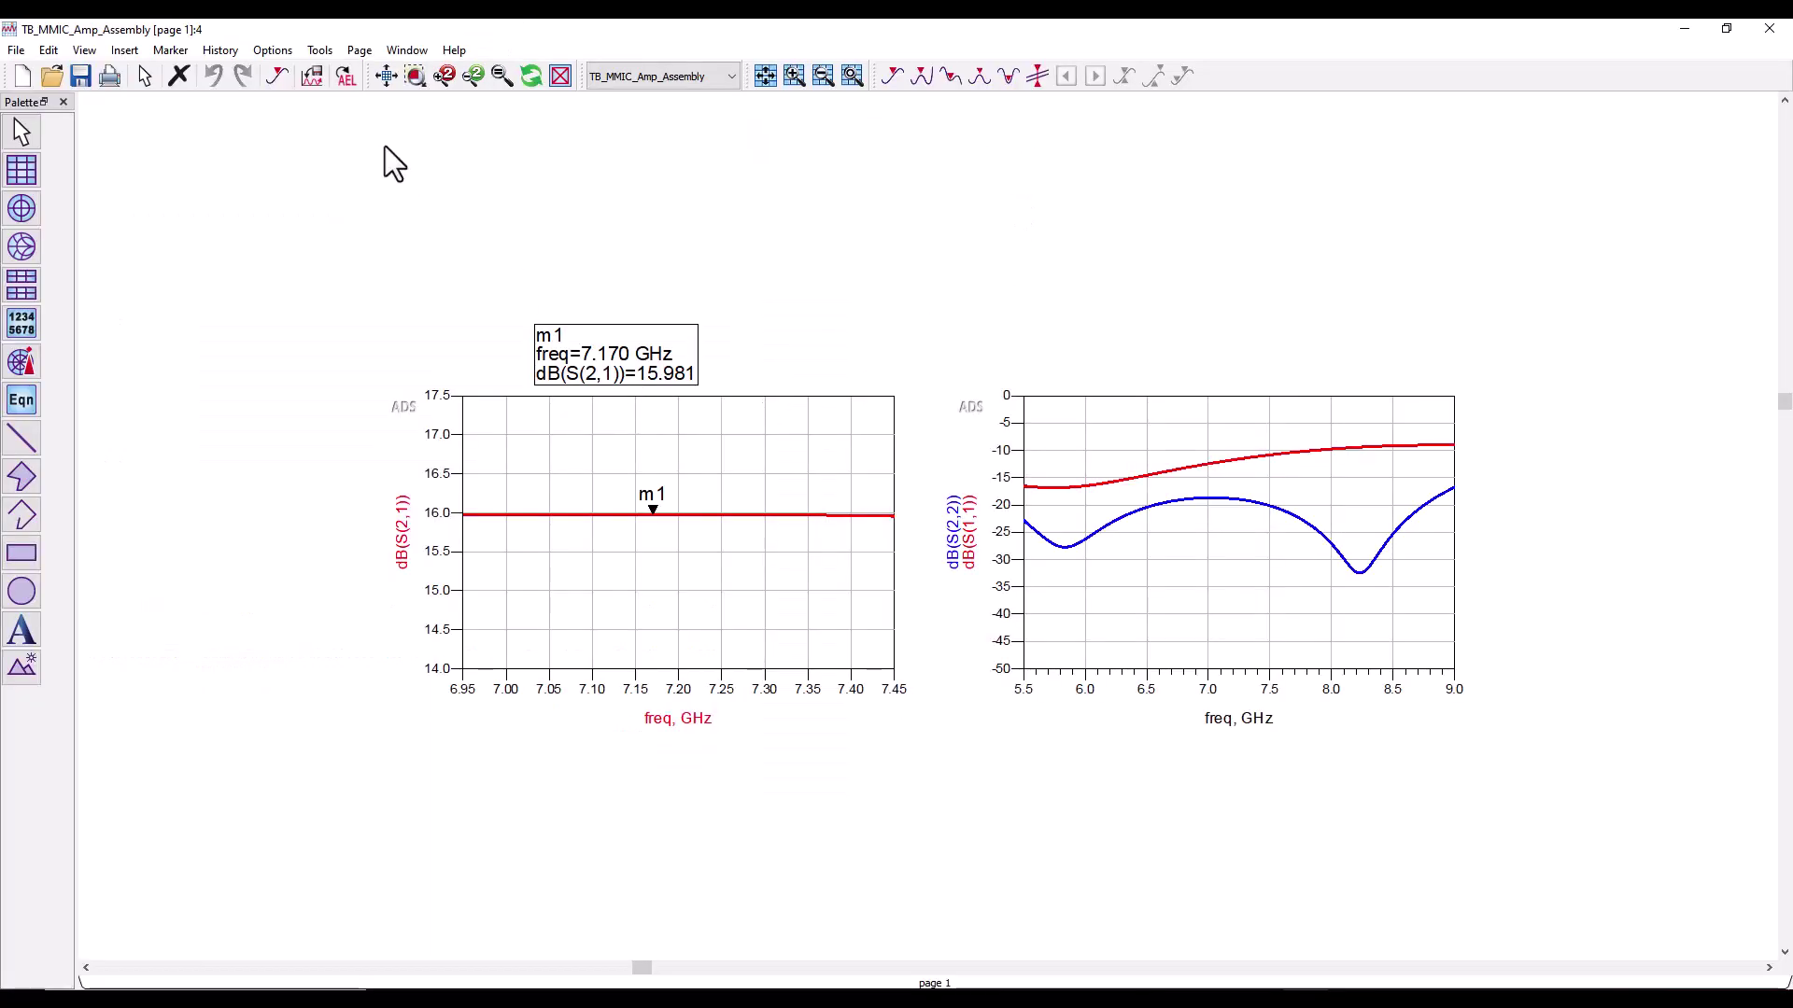
click(383, 74)
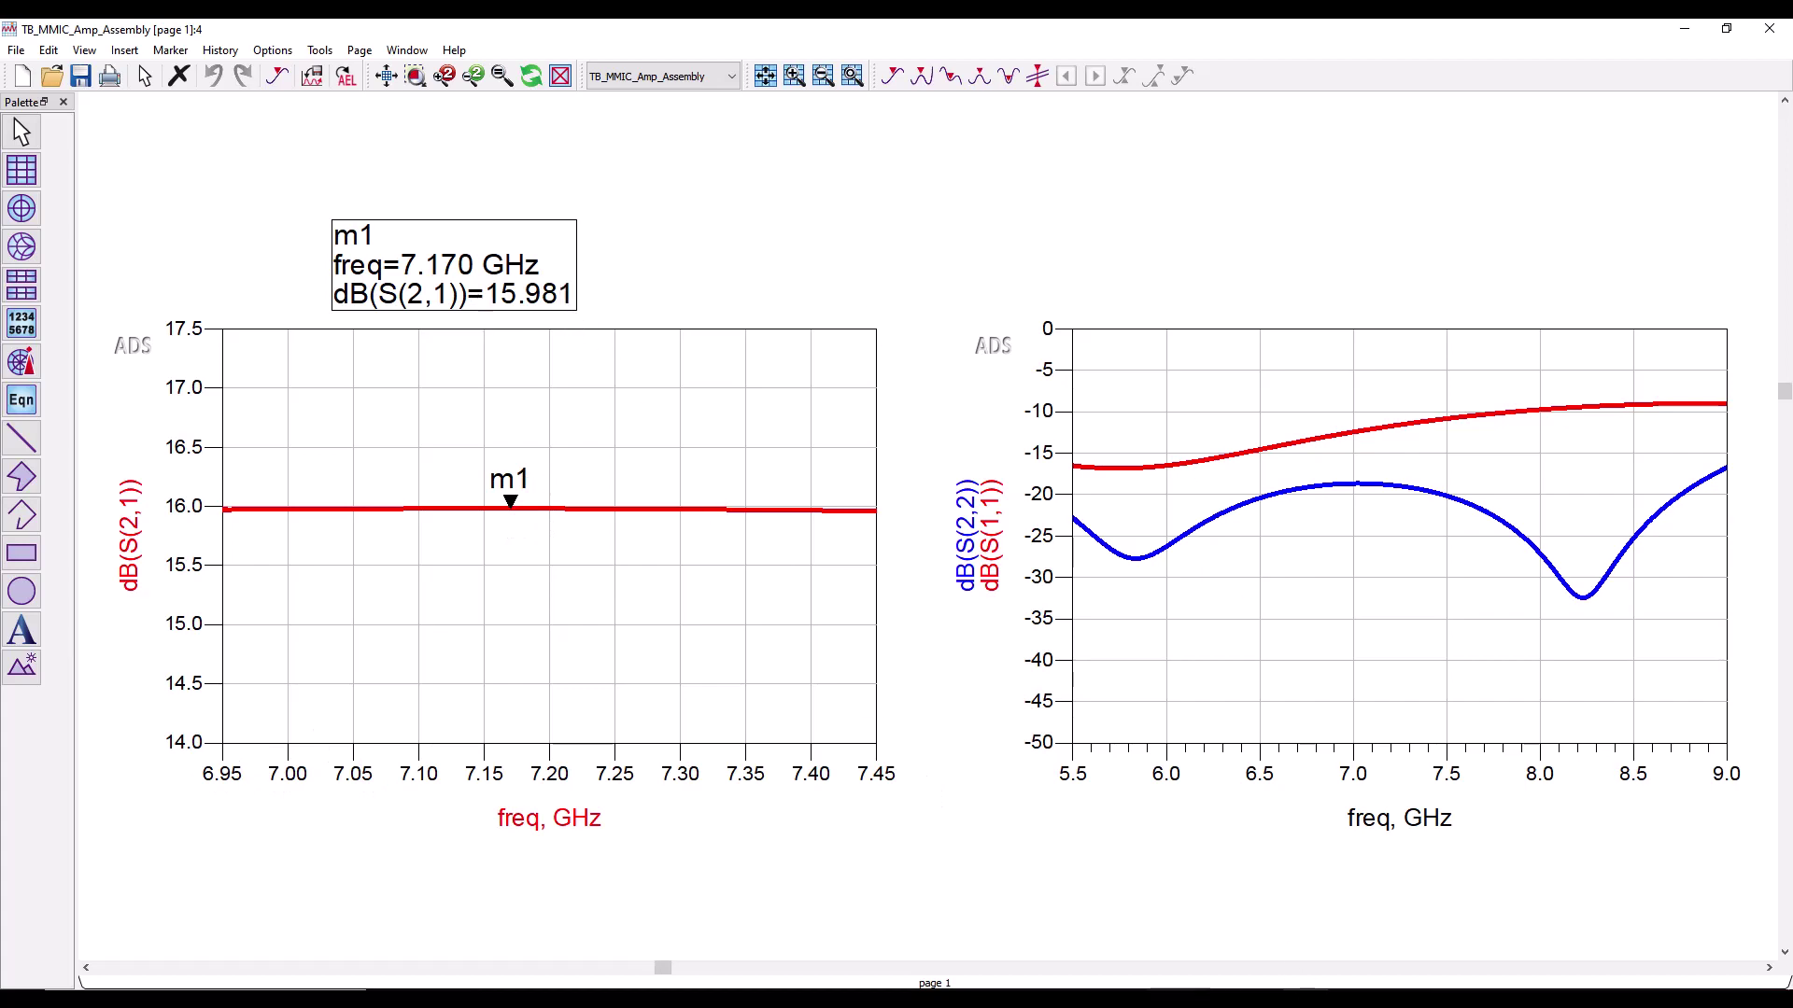
Reactivate the deactivated Electrothermal controller on the TB_MMIC_Amp_Assembly schematic.
click(1484, 926)
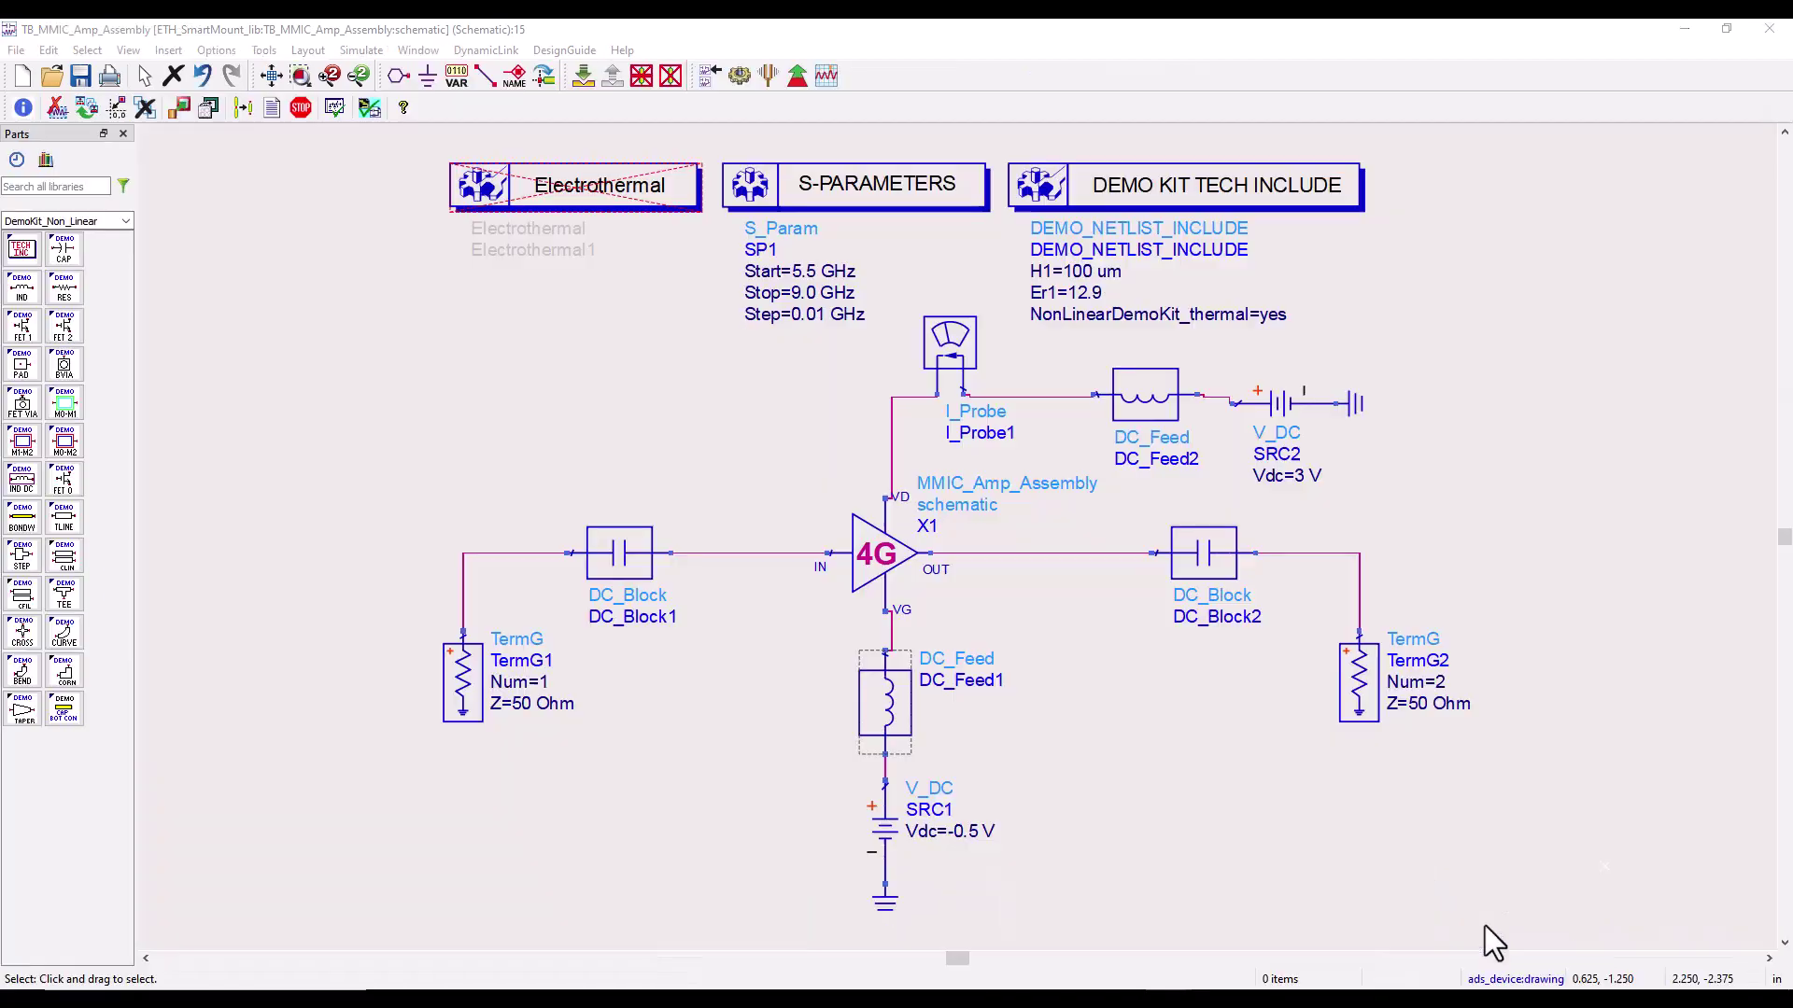
click(624, 204)
click(644, 75)
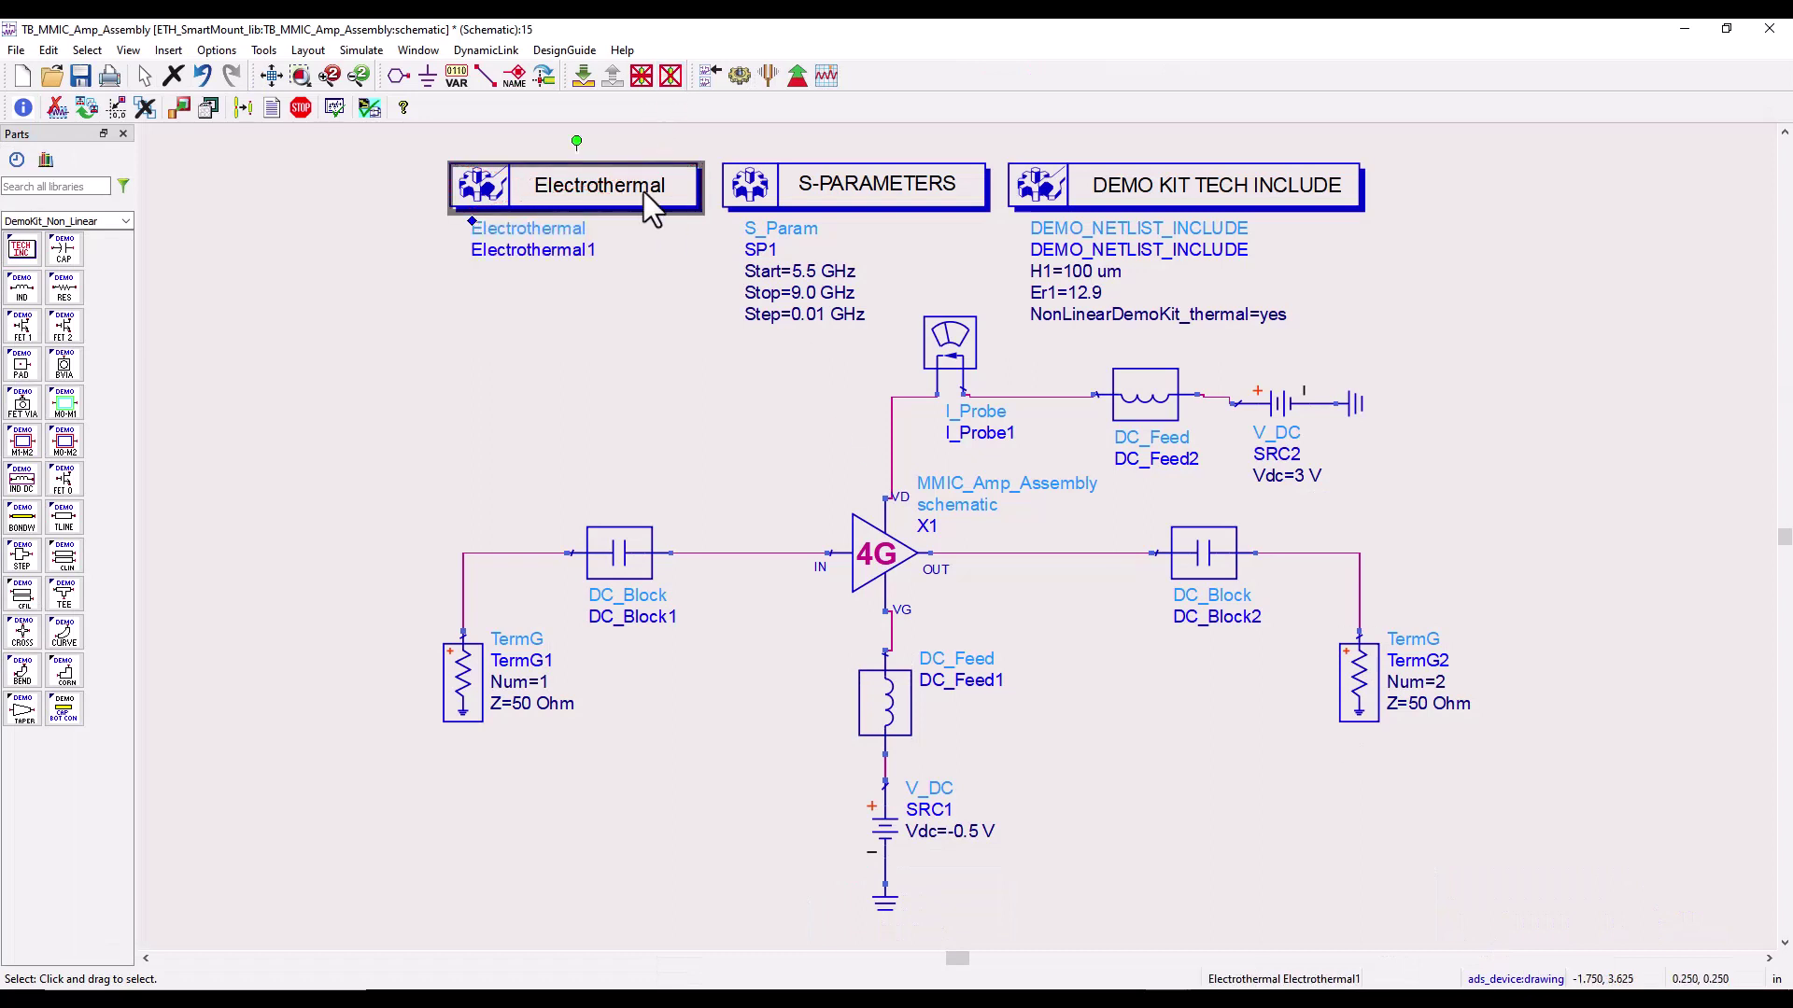
Set the Electrothermal controller's technology to ETH_SmartMount_lib with tech.tcl as the thermal file.
double_click(630, 186)
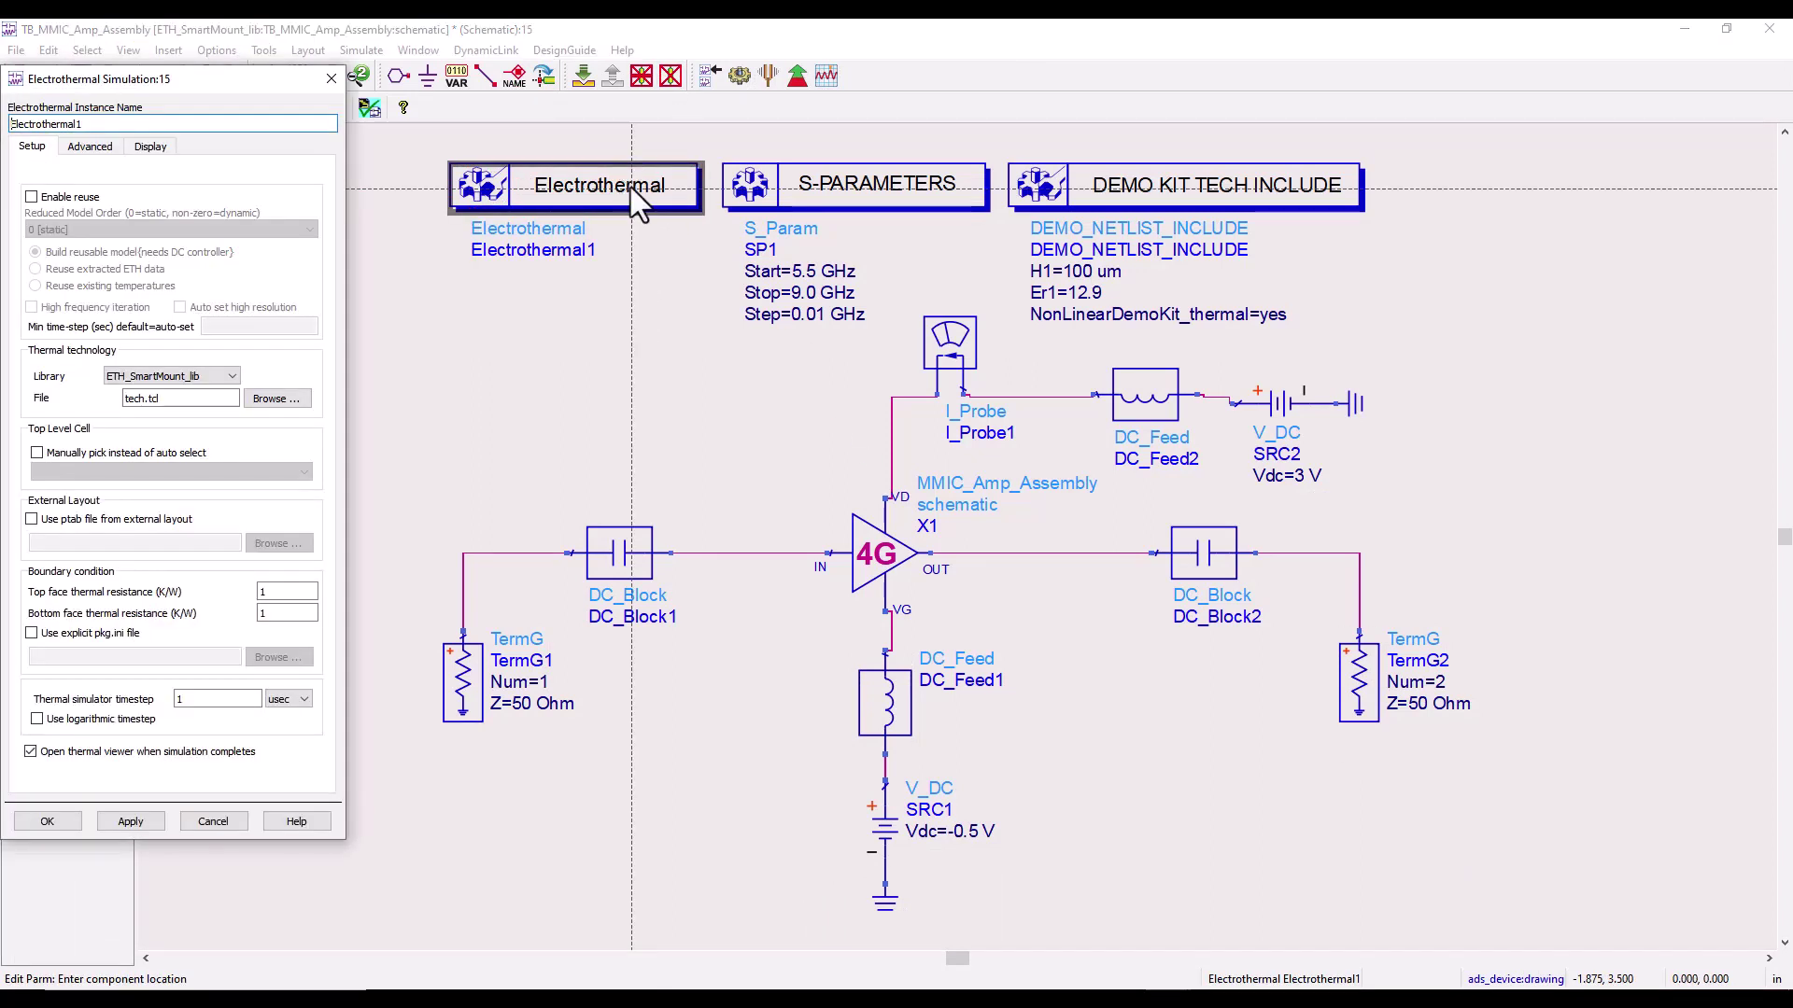
click(176, 376)
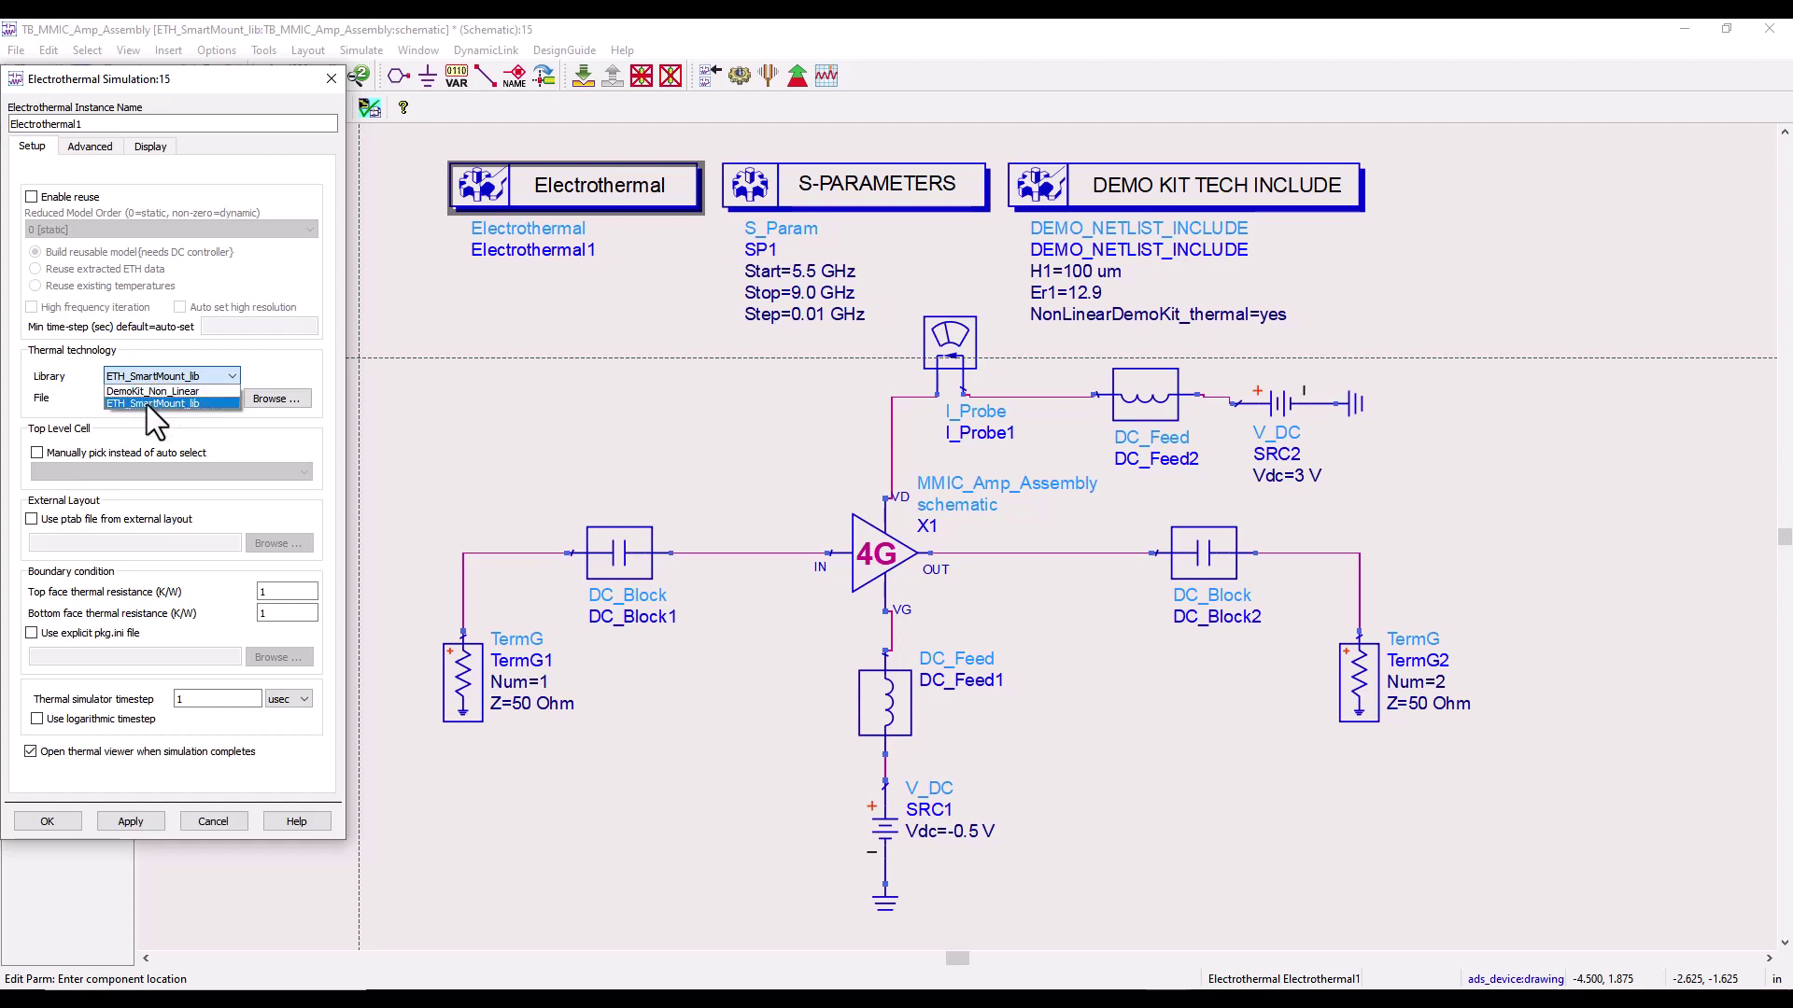
click(148, 401)
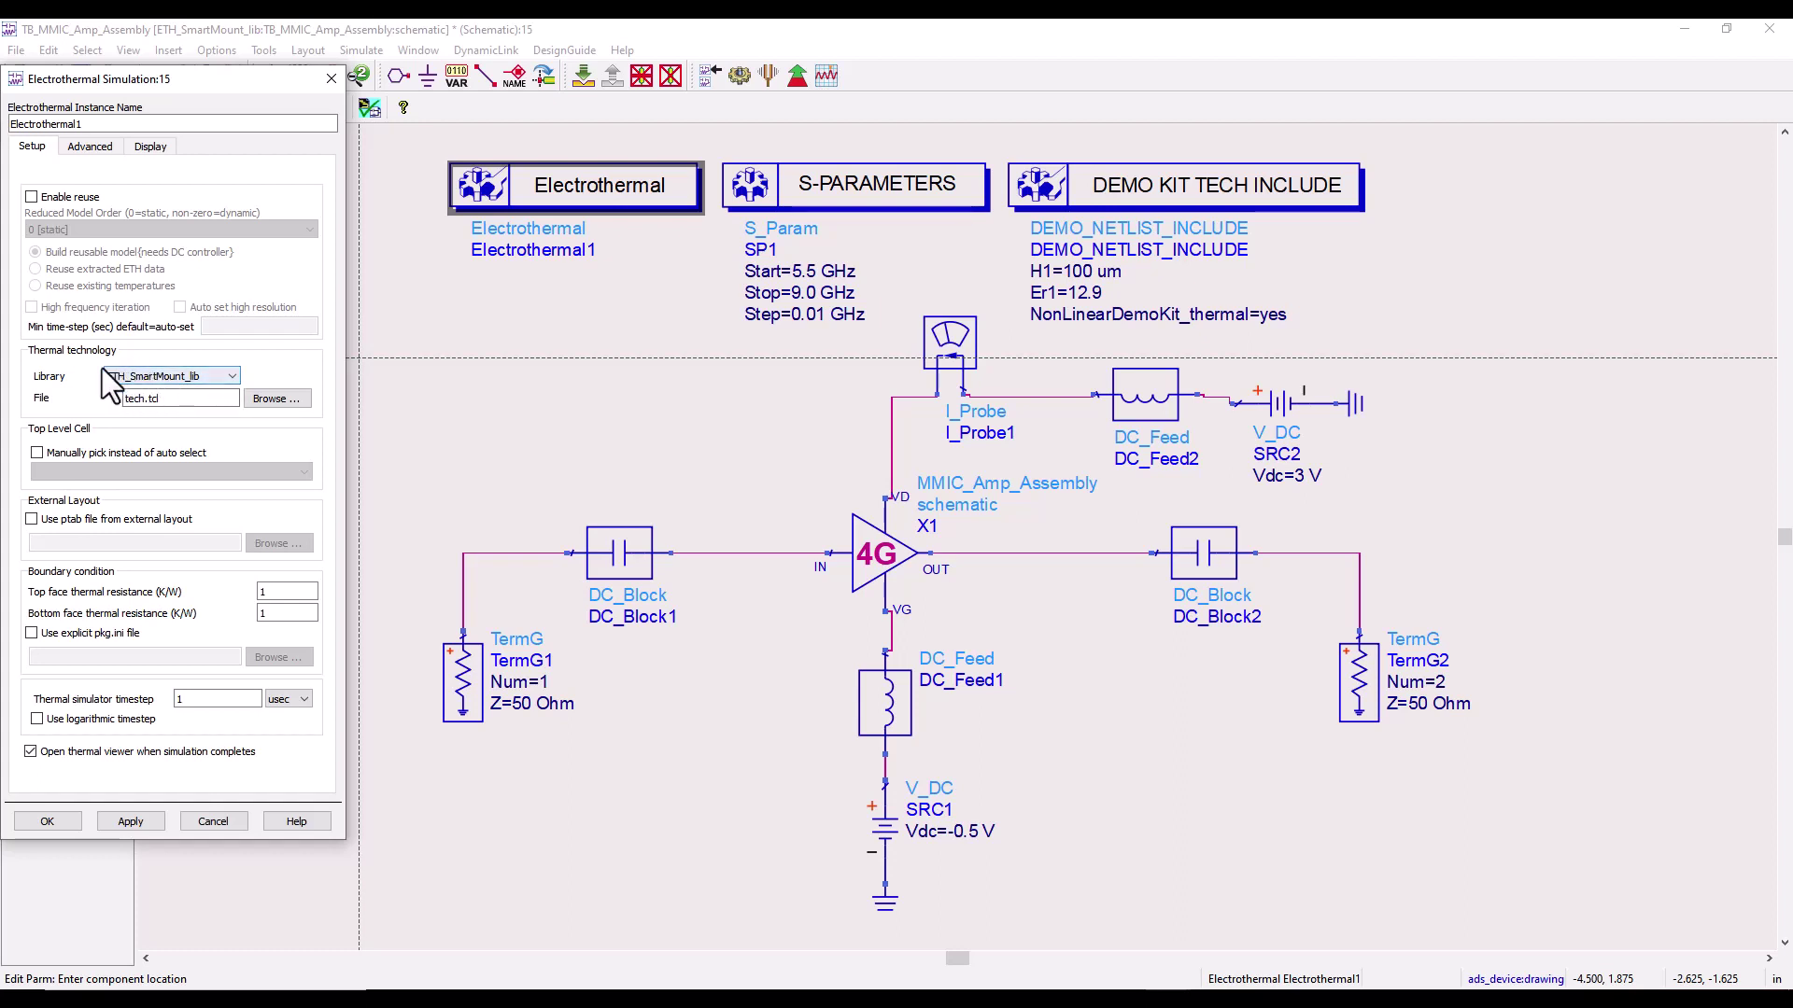
click(186, 405)
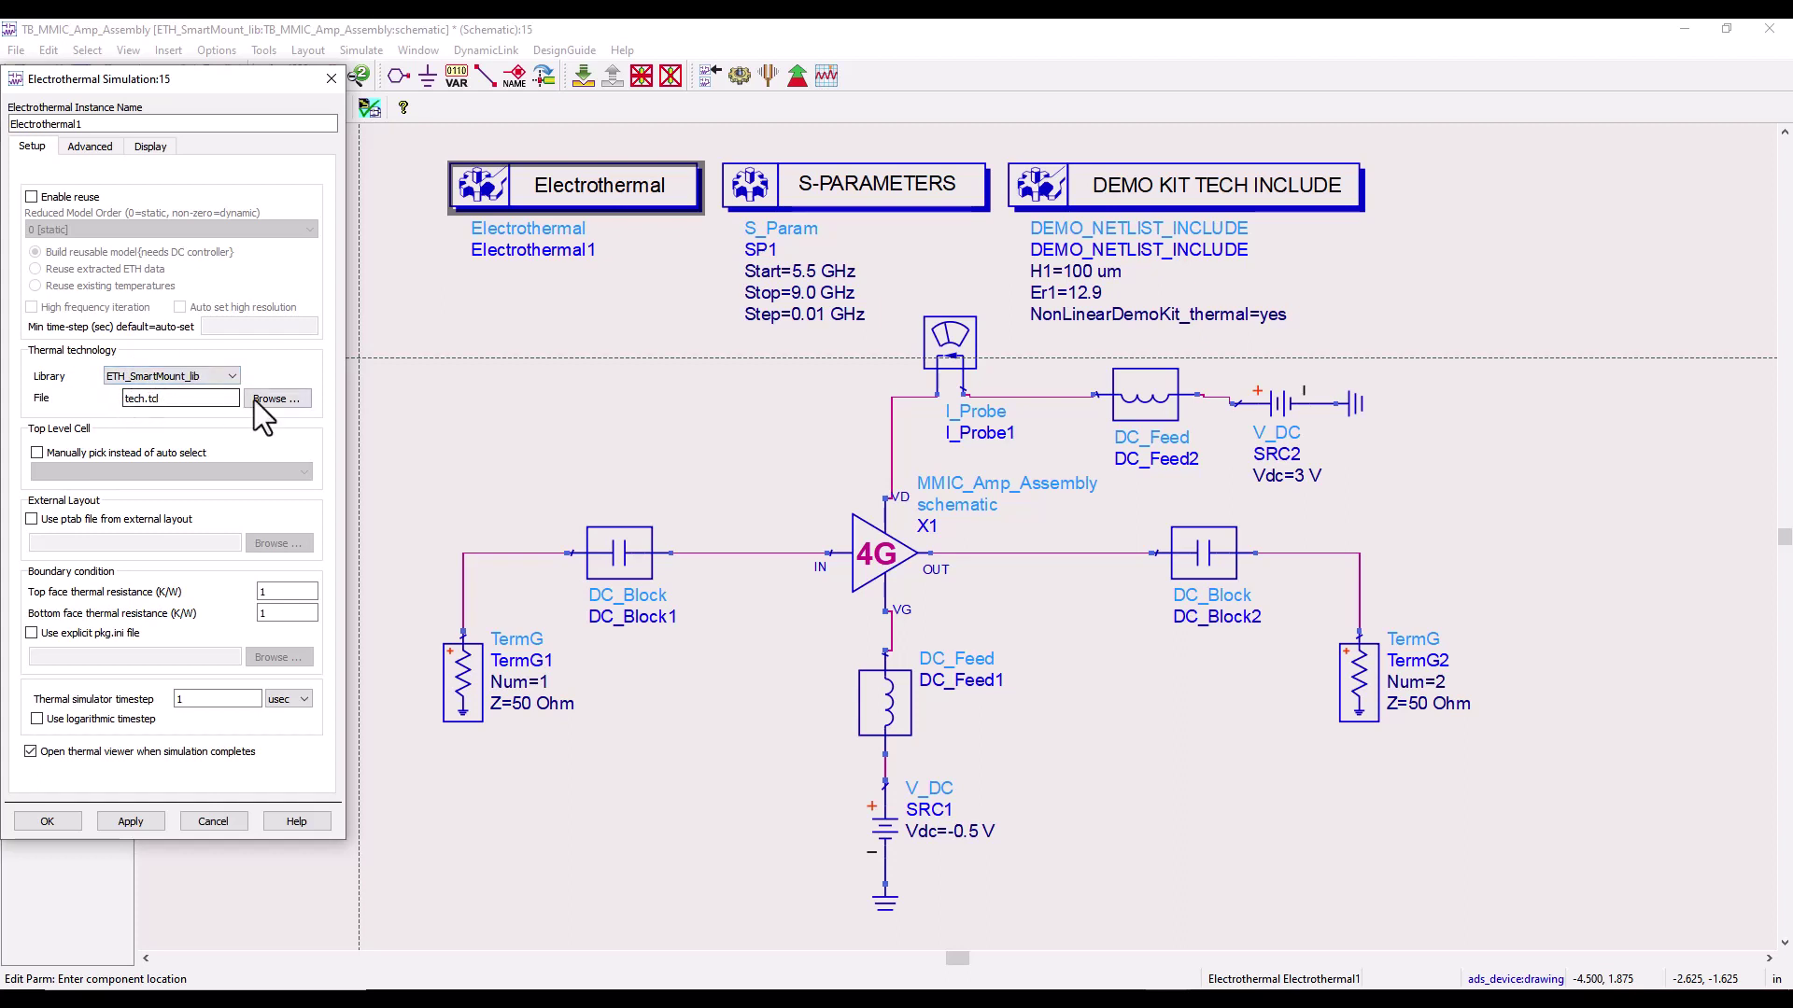
click(282, 399)
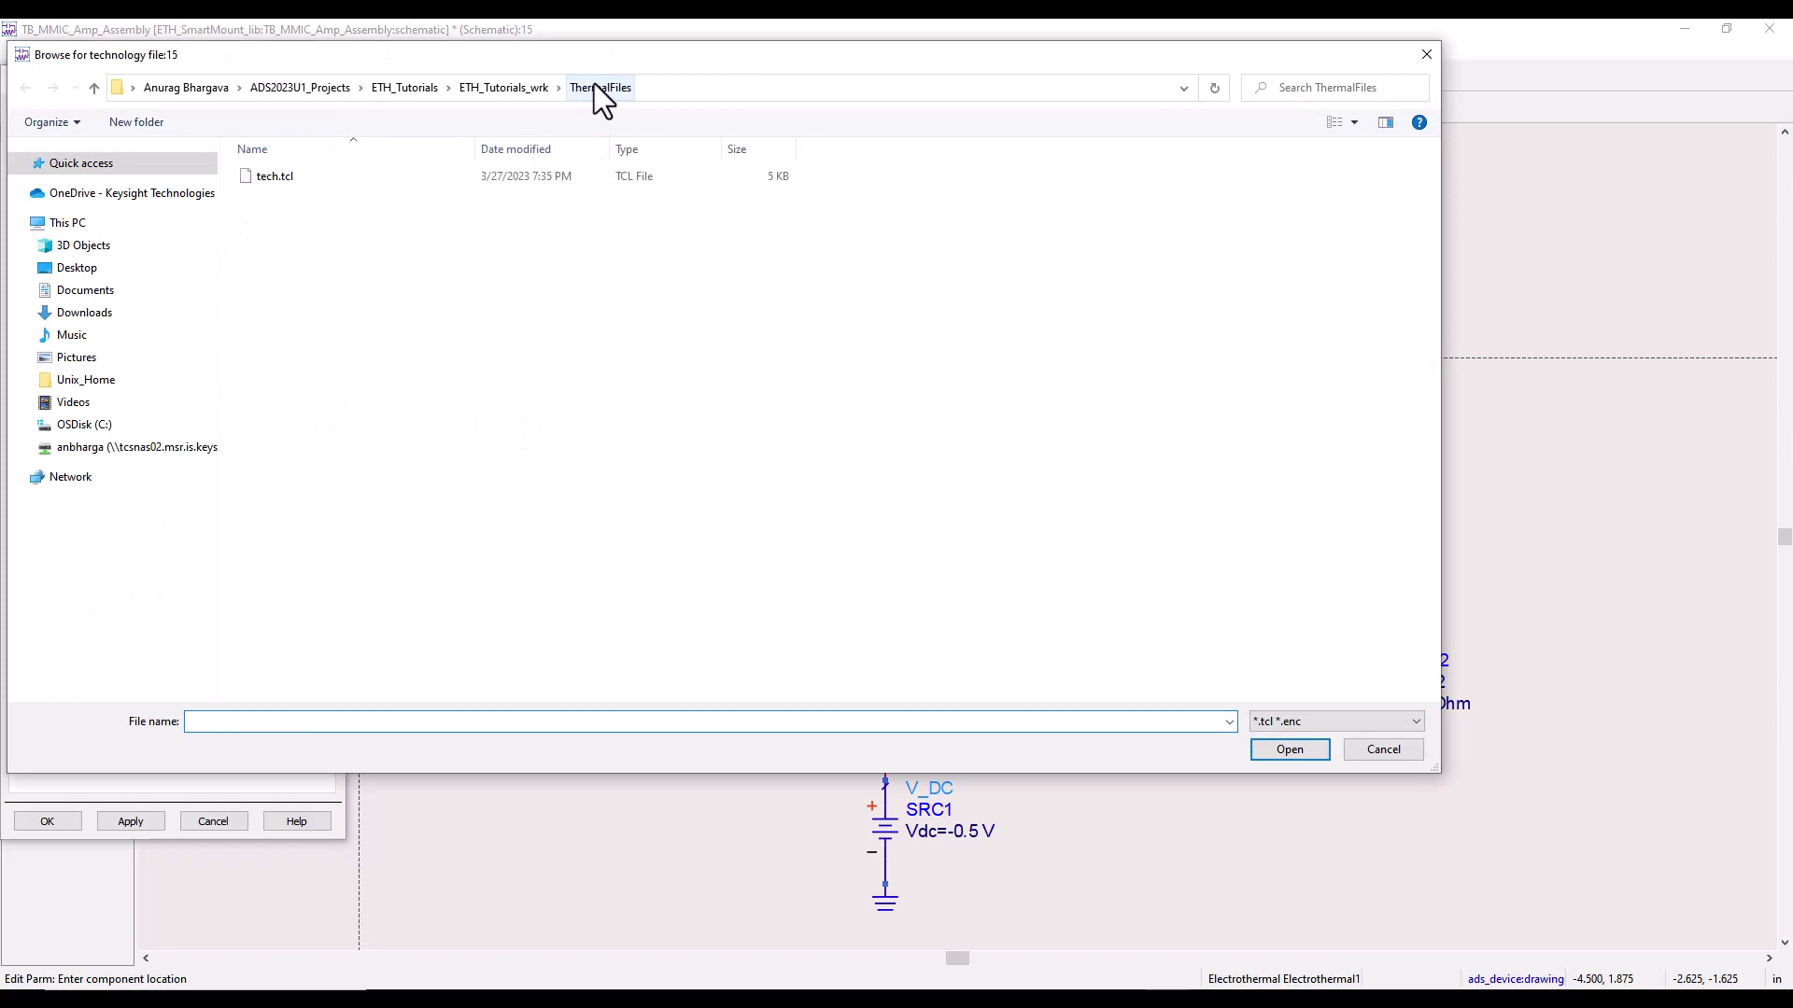
double_click(272, 178)
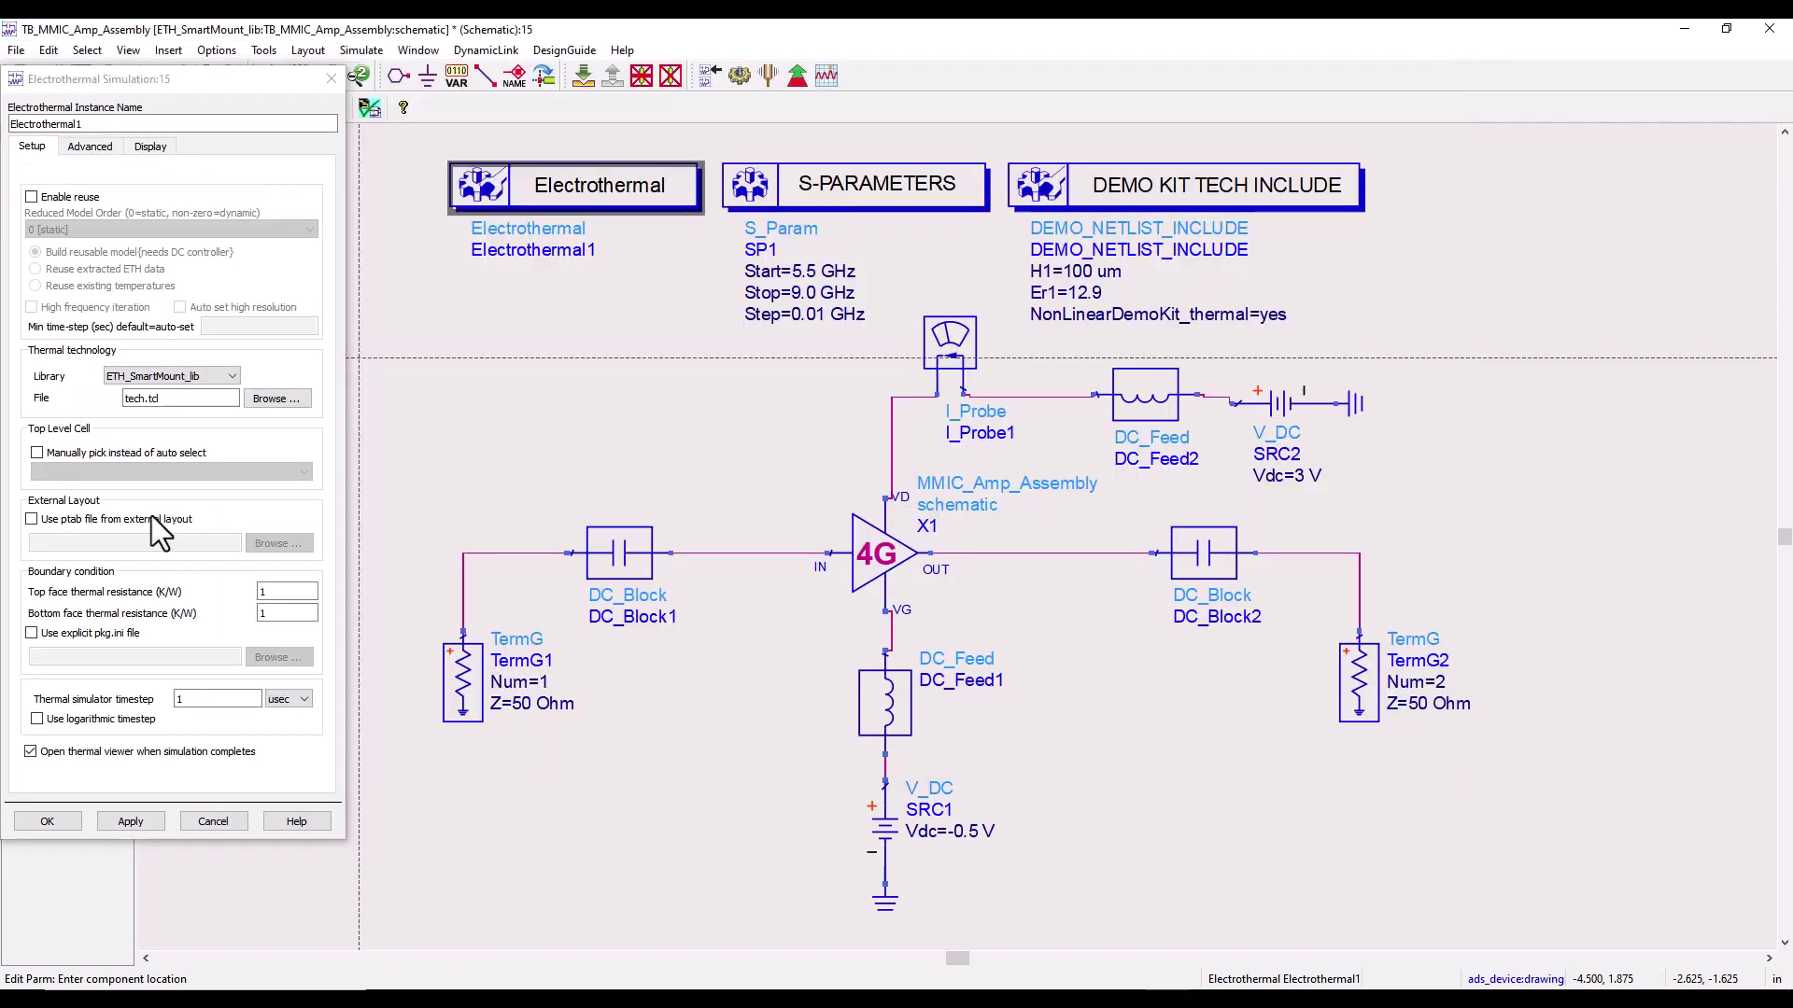
click(53, 815)
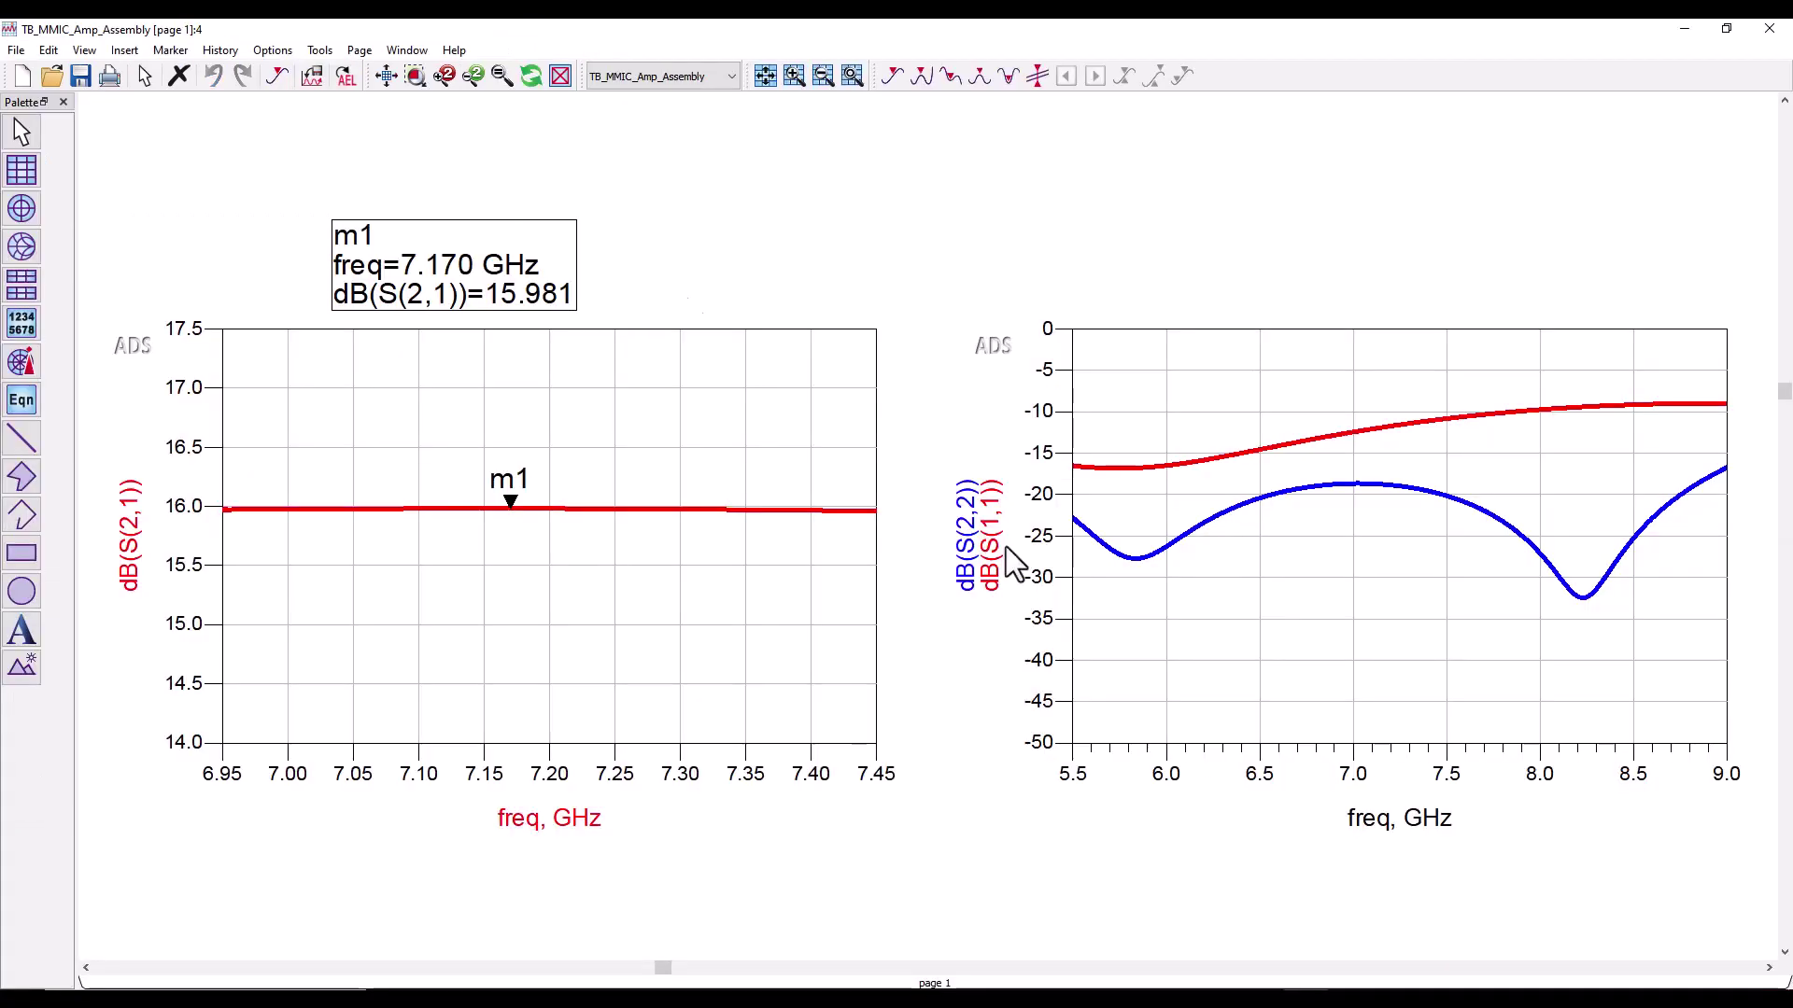
Turn trace History on in the Data Display, then rerun the simulation with electrothermal effects.
click(222, 51)
click(238, 78)
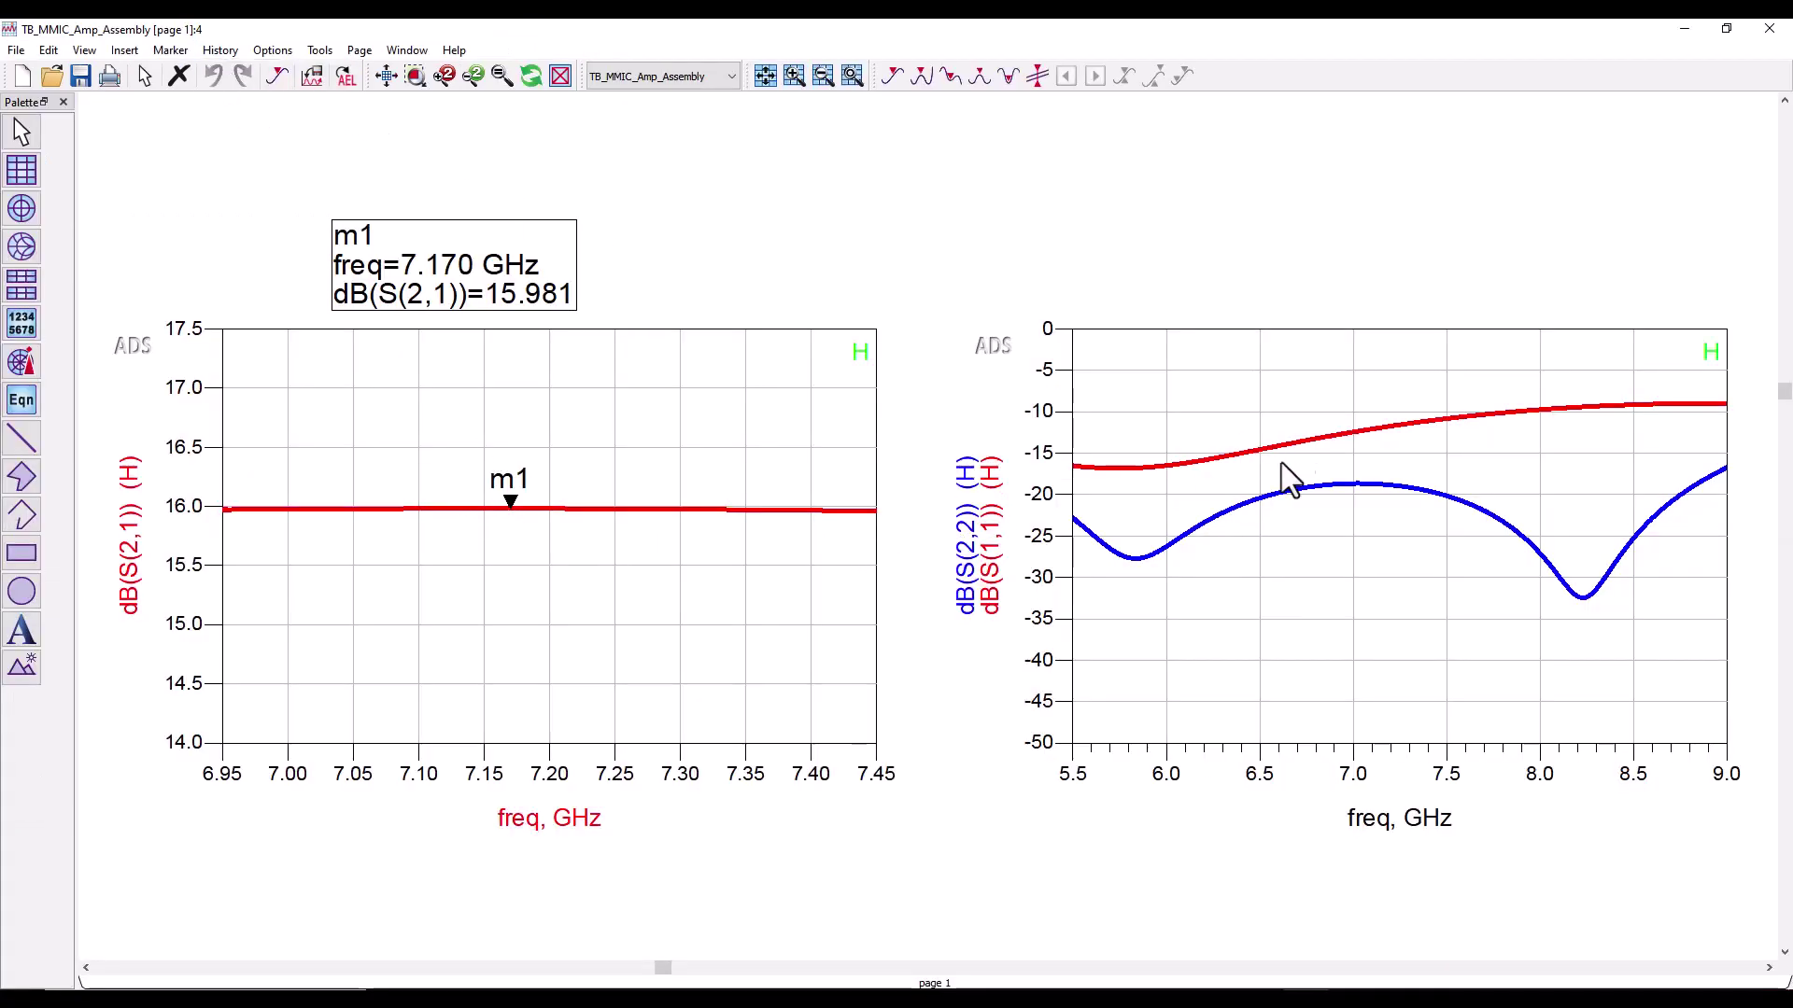
mouse_move(1163, 997)
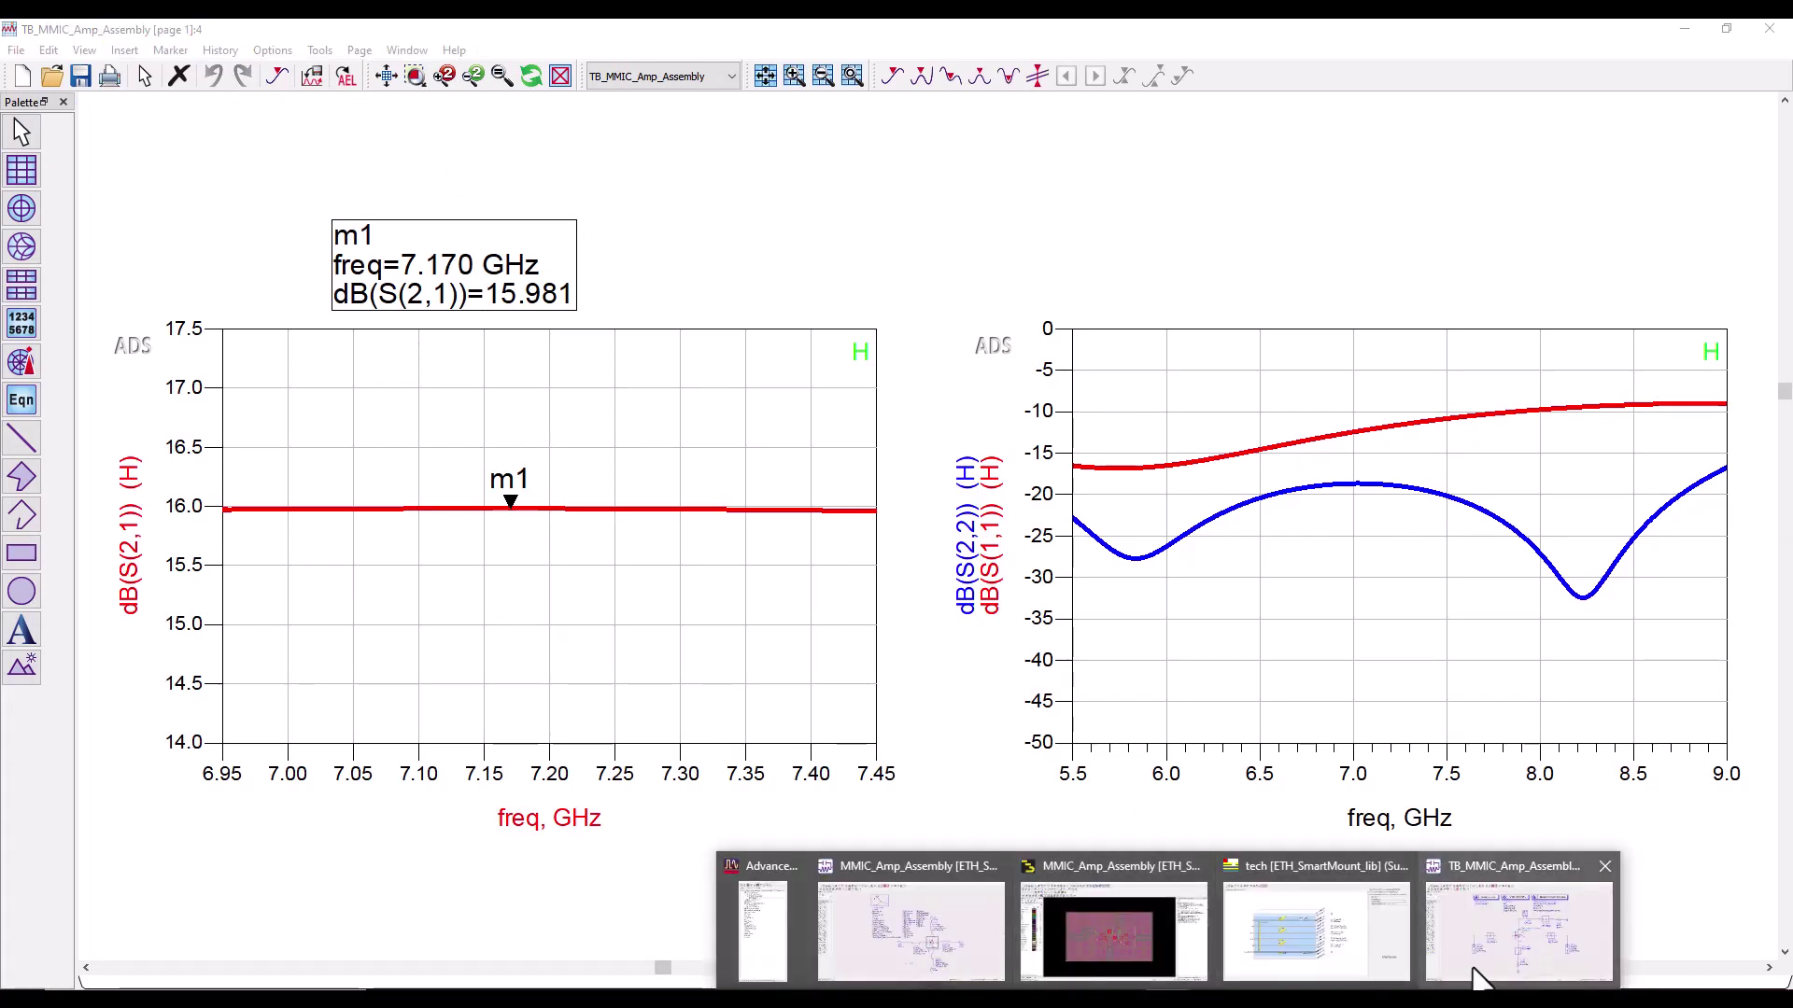
click(1520, 920)
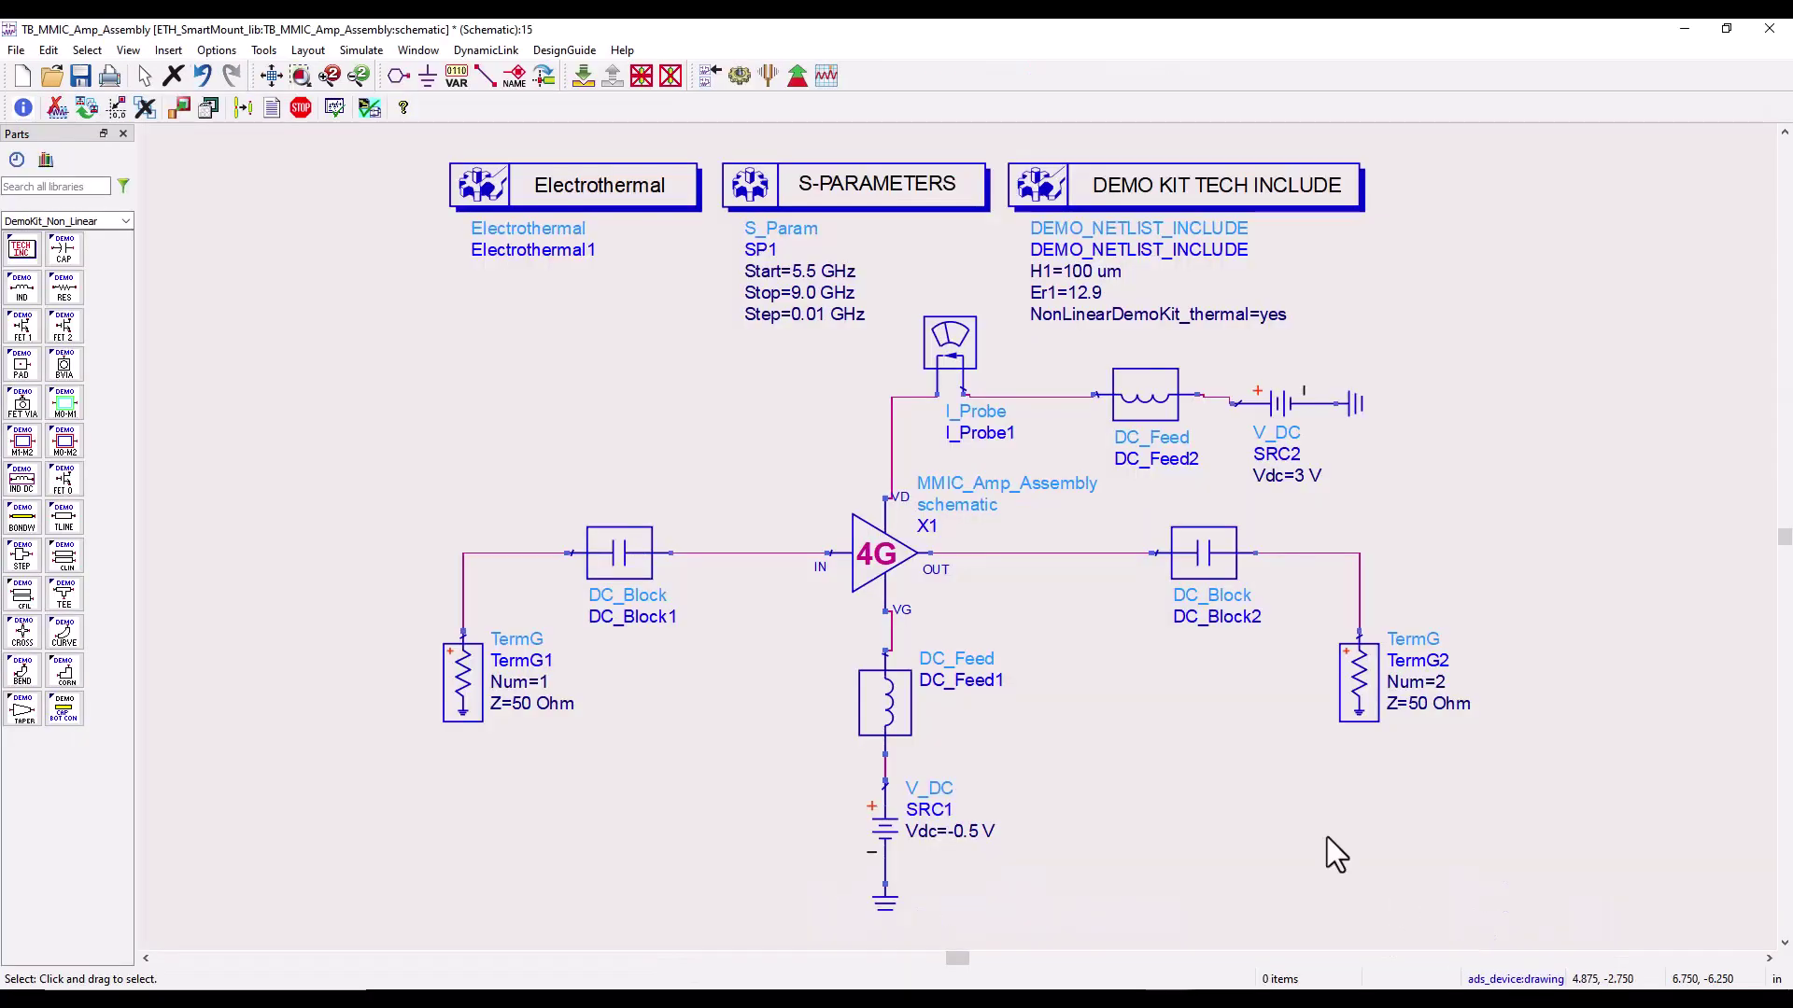
click(739, 75)
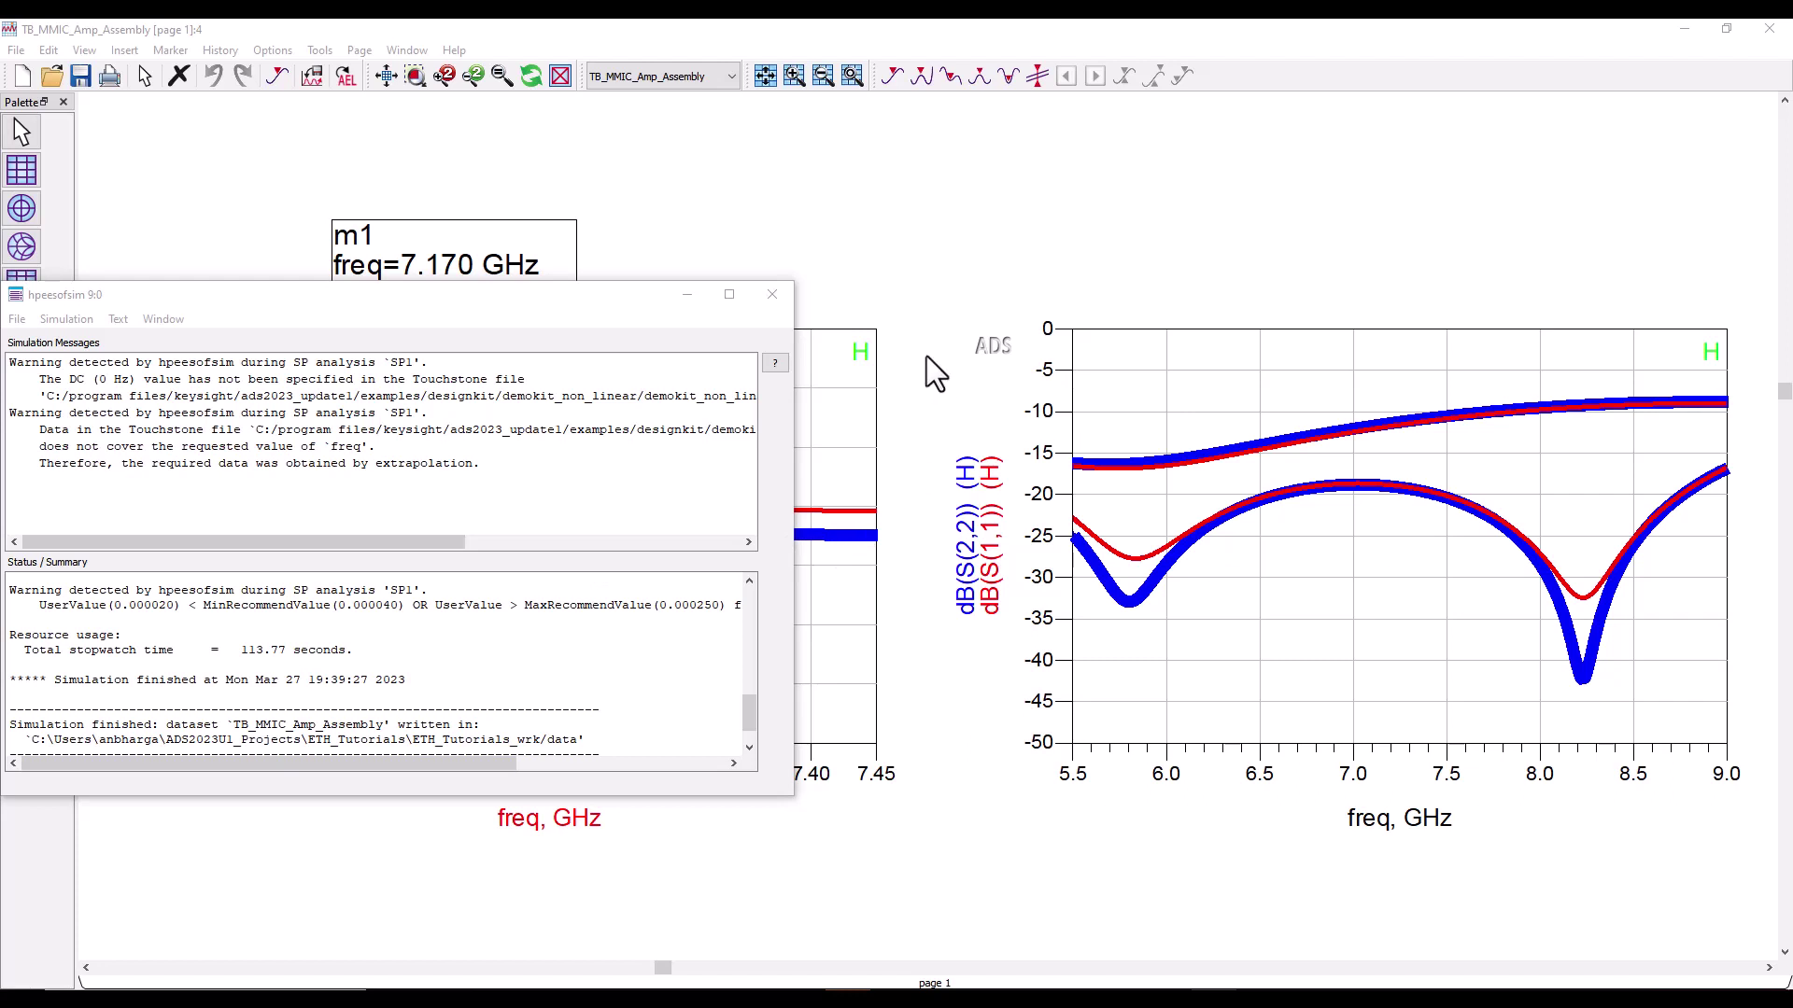
Read the electrothermal S21 gain of 15.774 dB at marker m1, then bring up the temperature map.
click(919, 277)
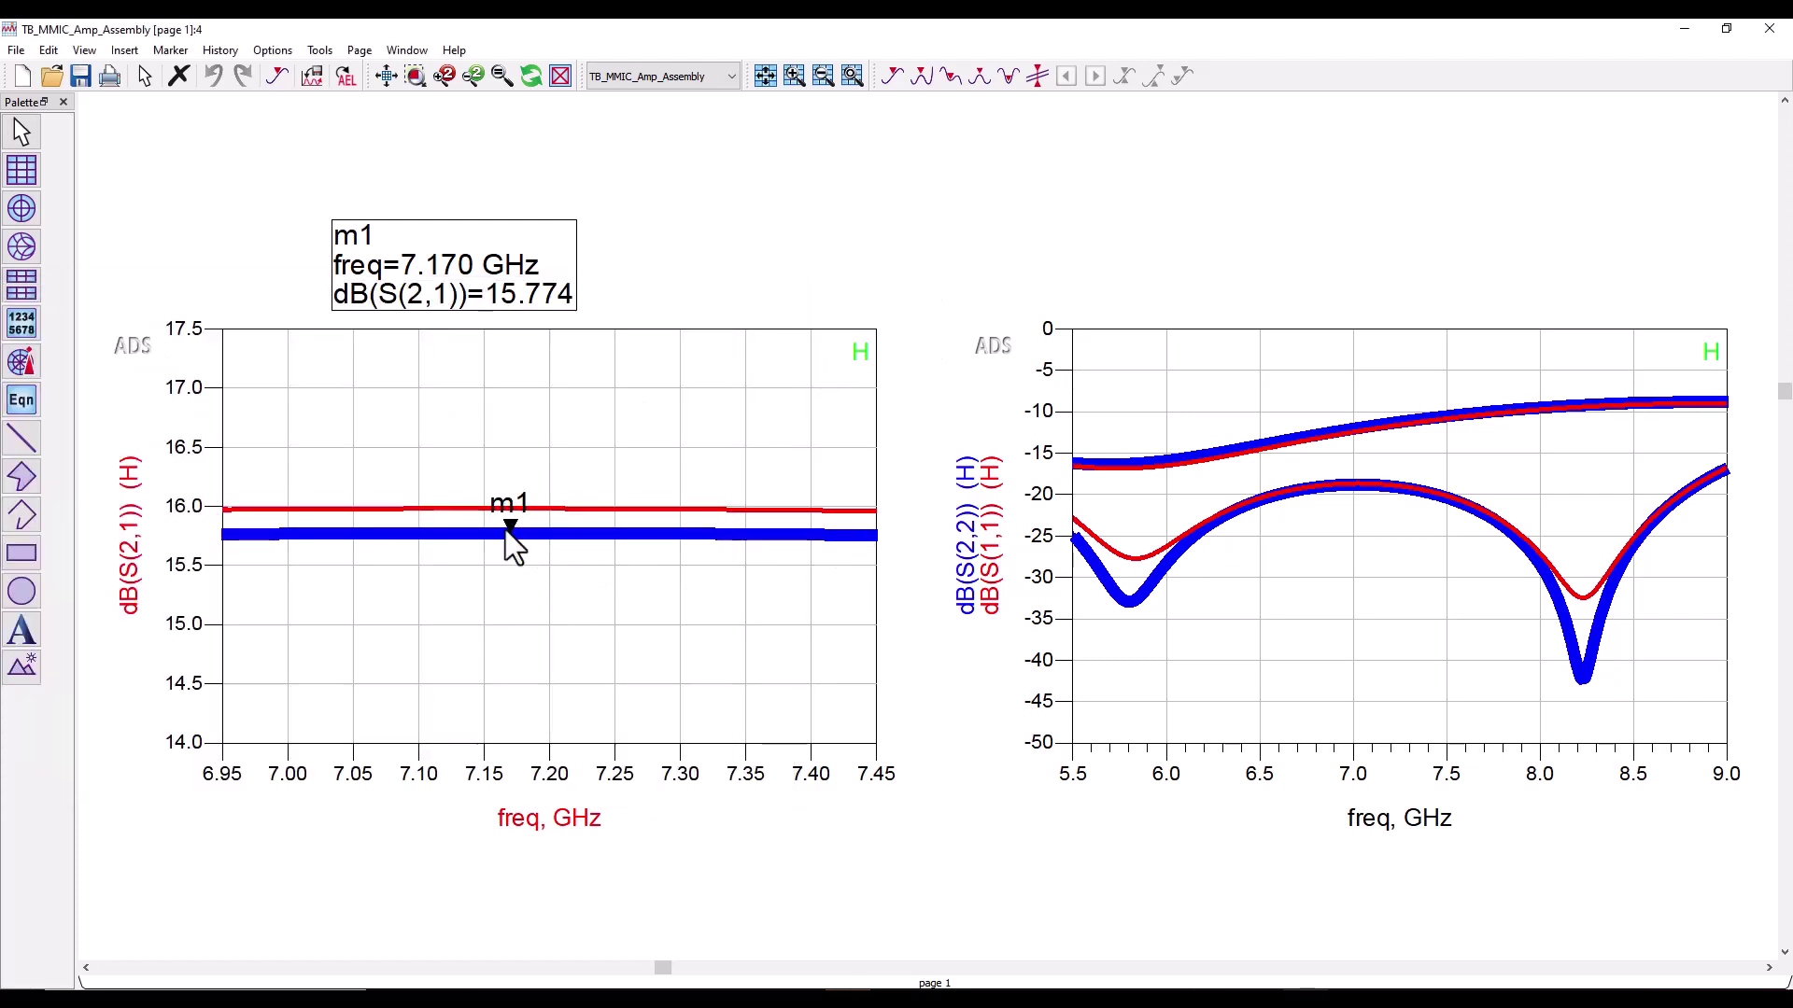
mouse_move(506, 530)
key(alt+Tab)
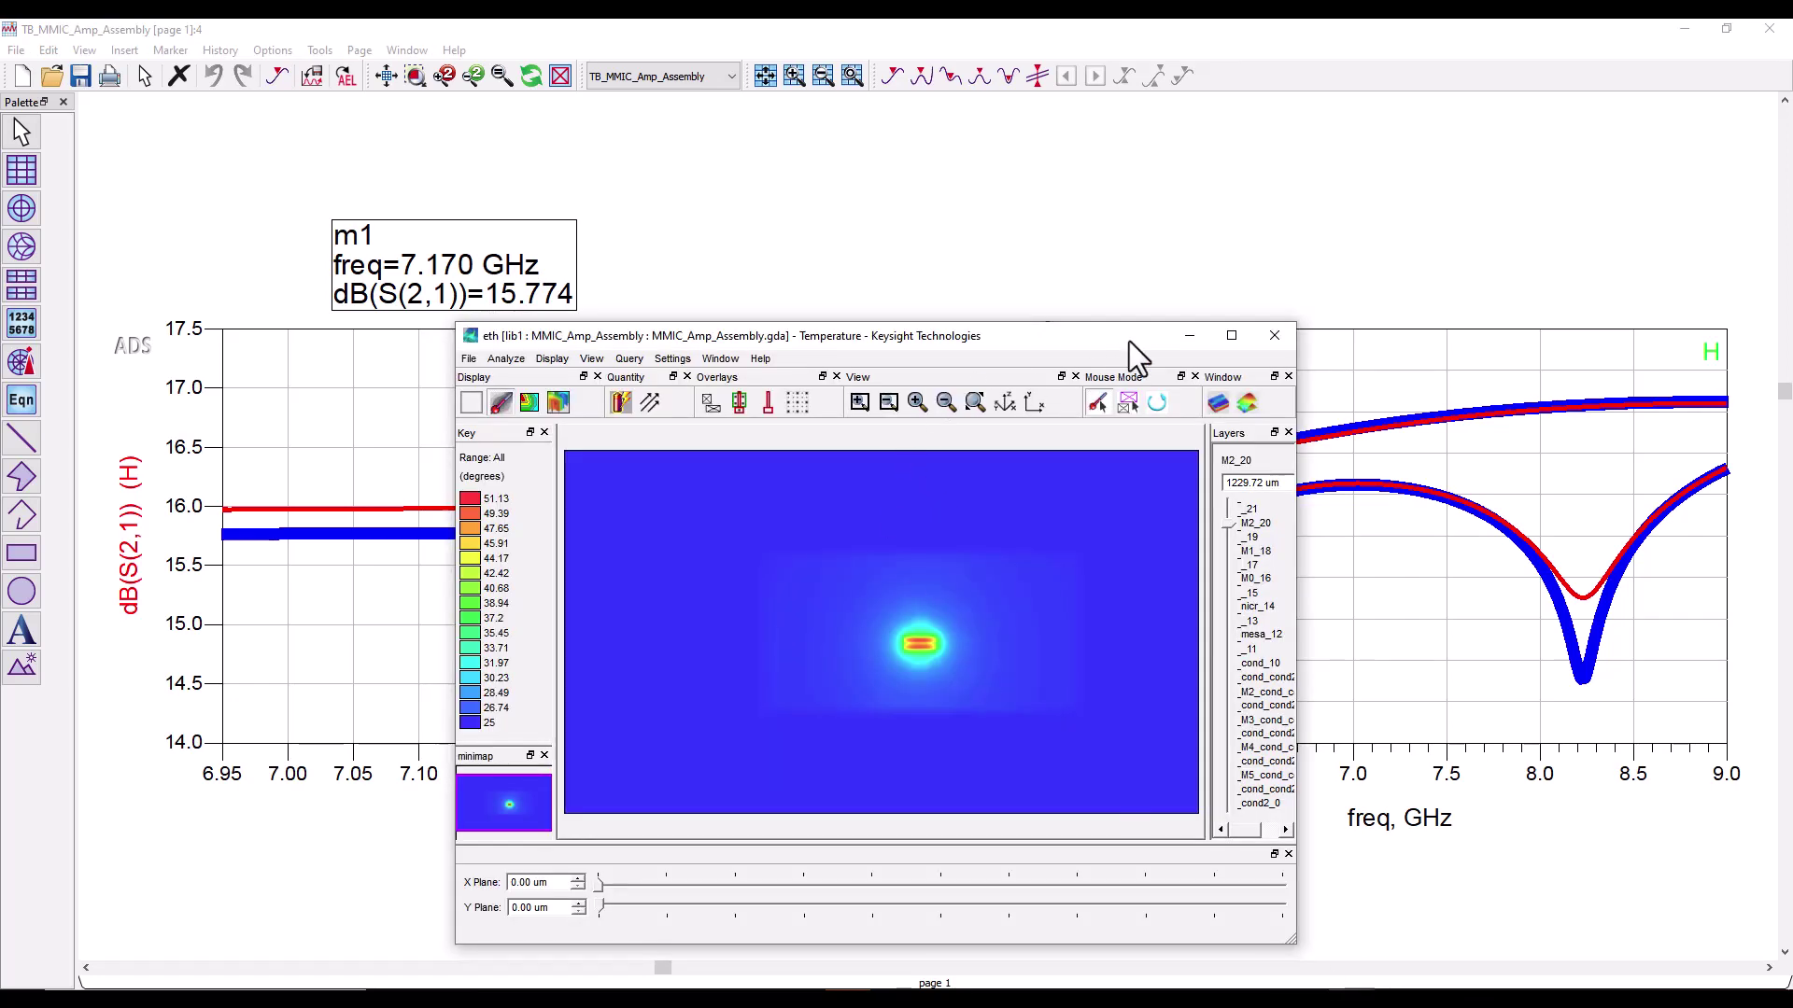
Maximize the Temperature viewer showing the die heating up to 51.13 degrees.
click(1230, 336)
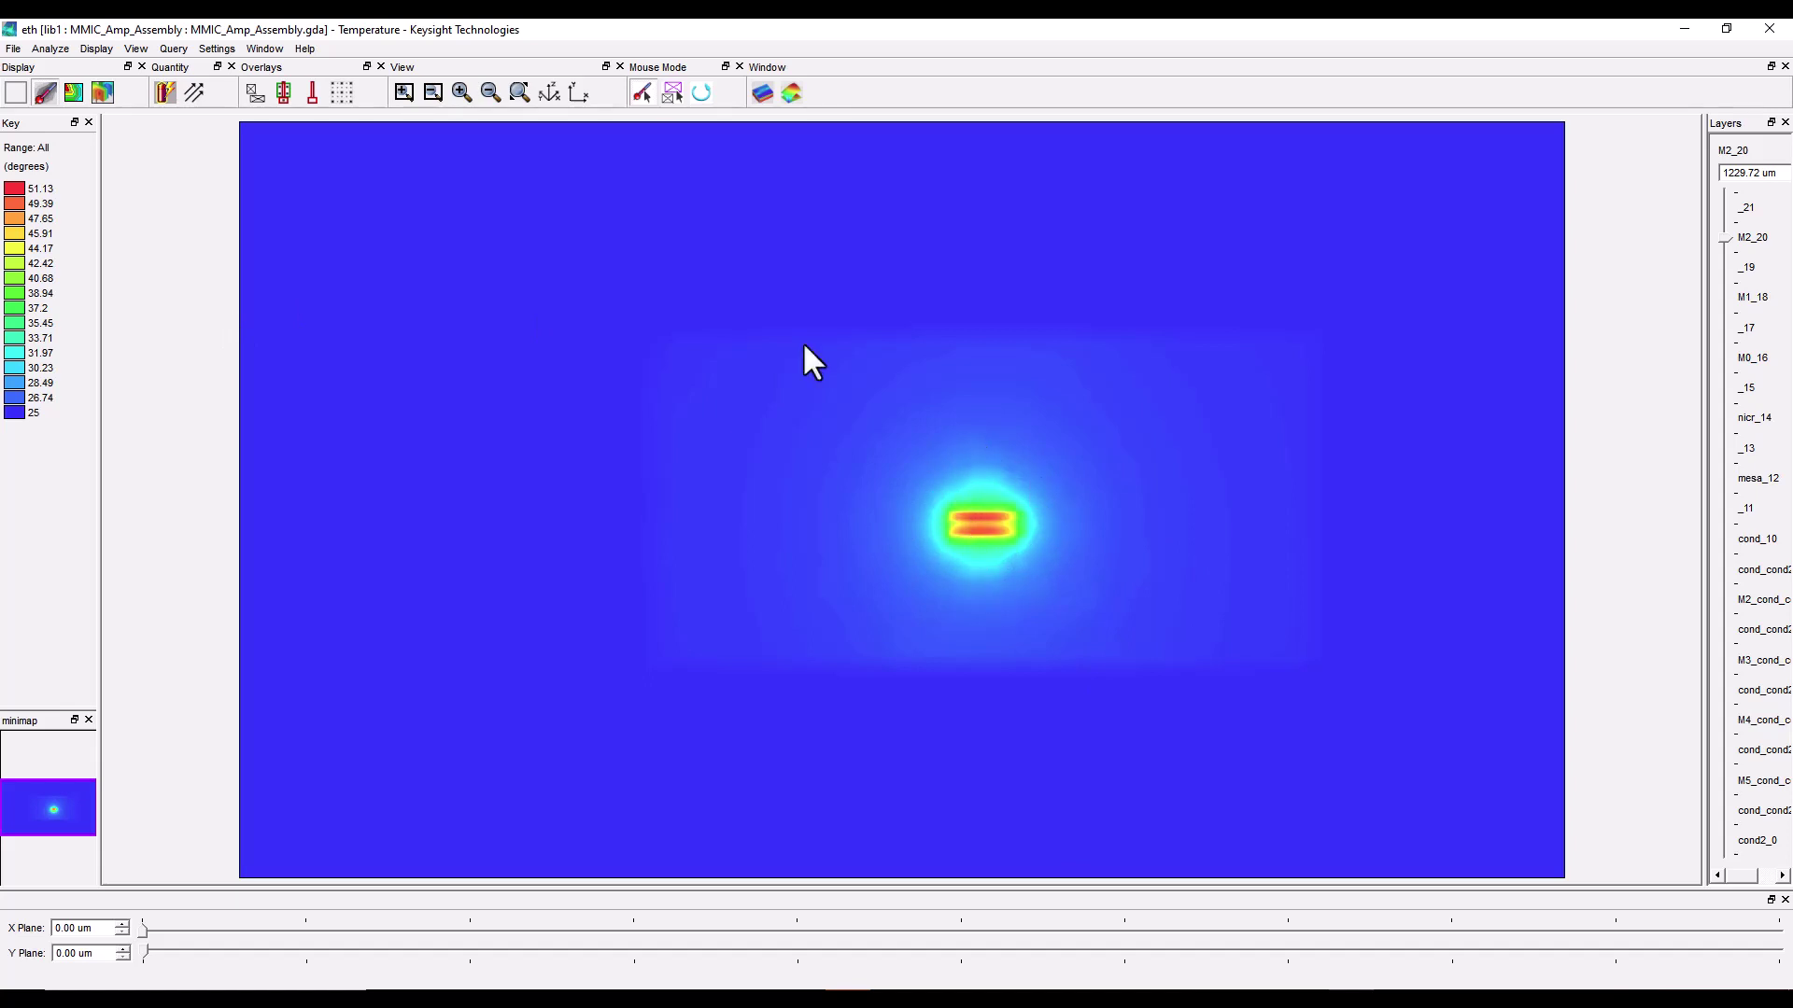
click(791, 94)
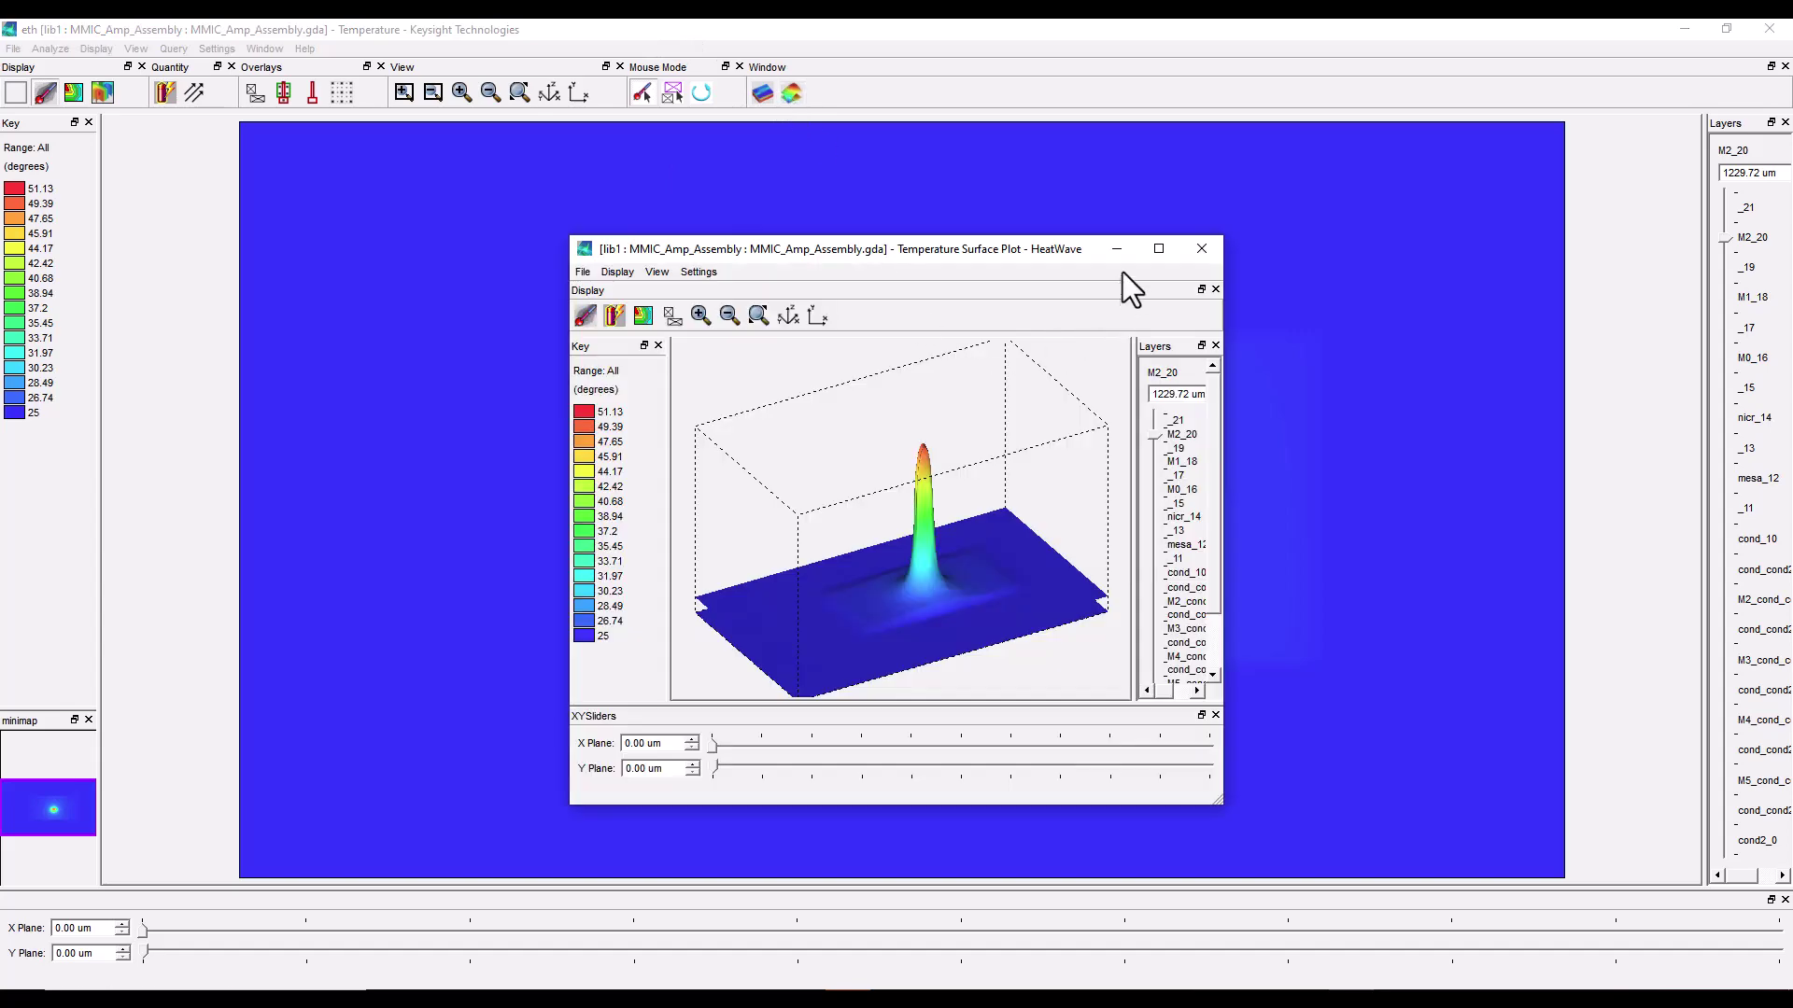
click(1158, 249)
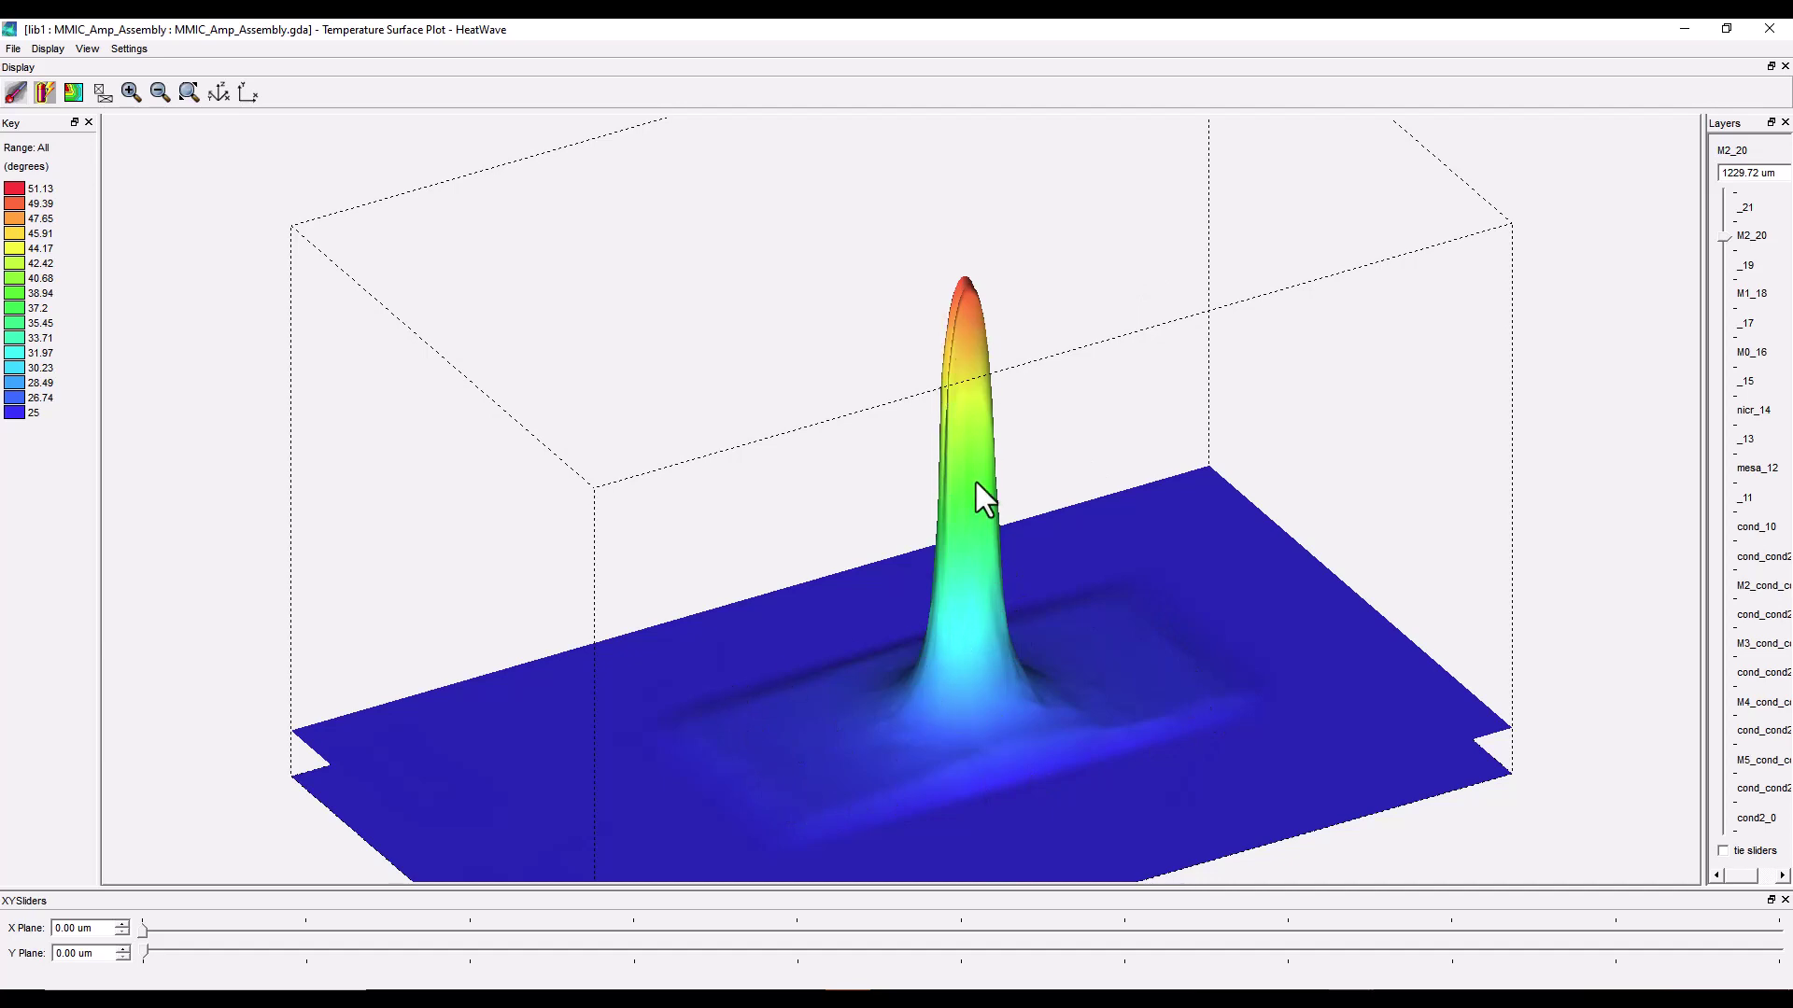
drag(931, 656, 439, 580)
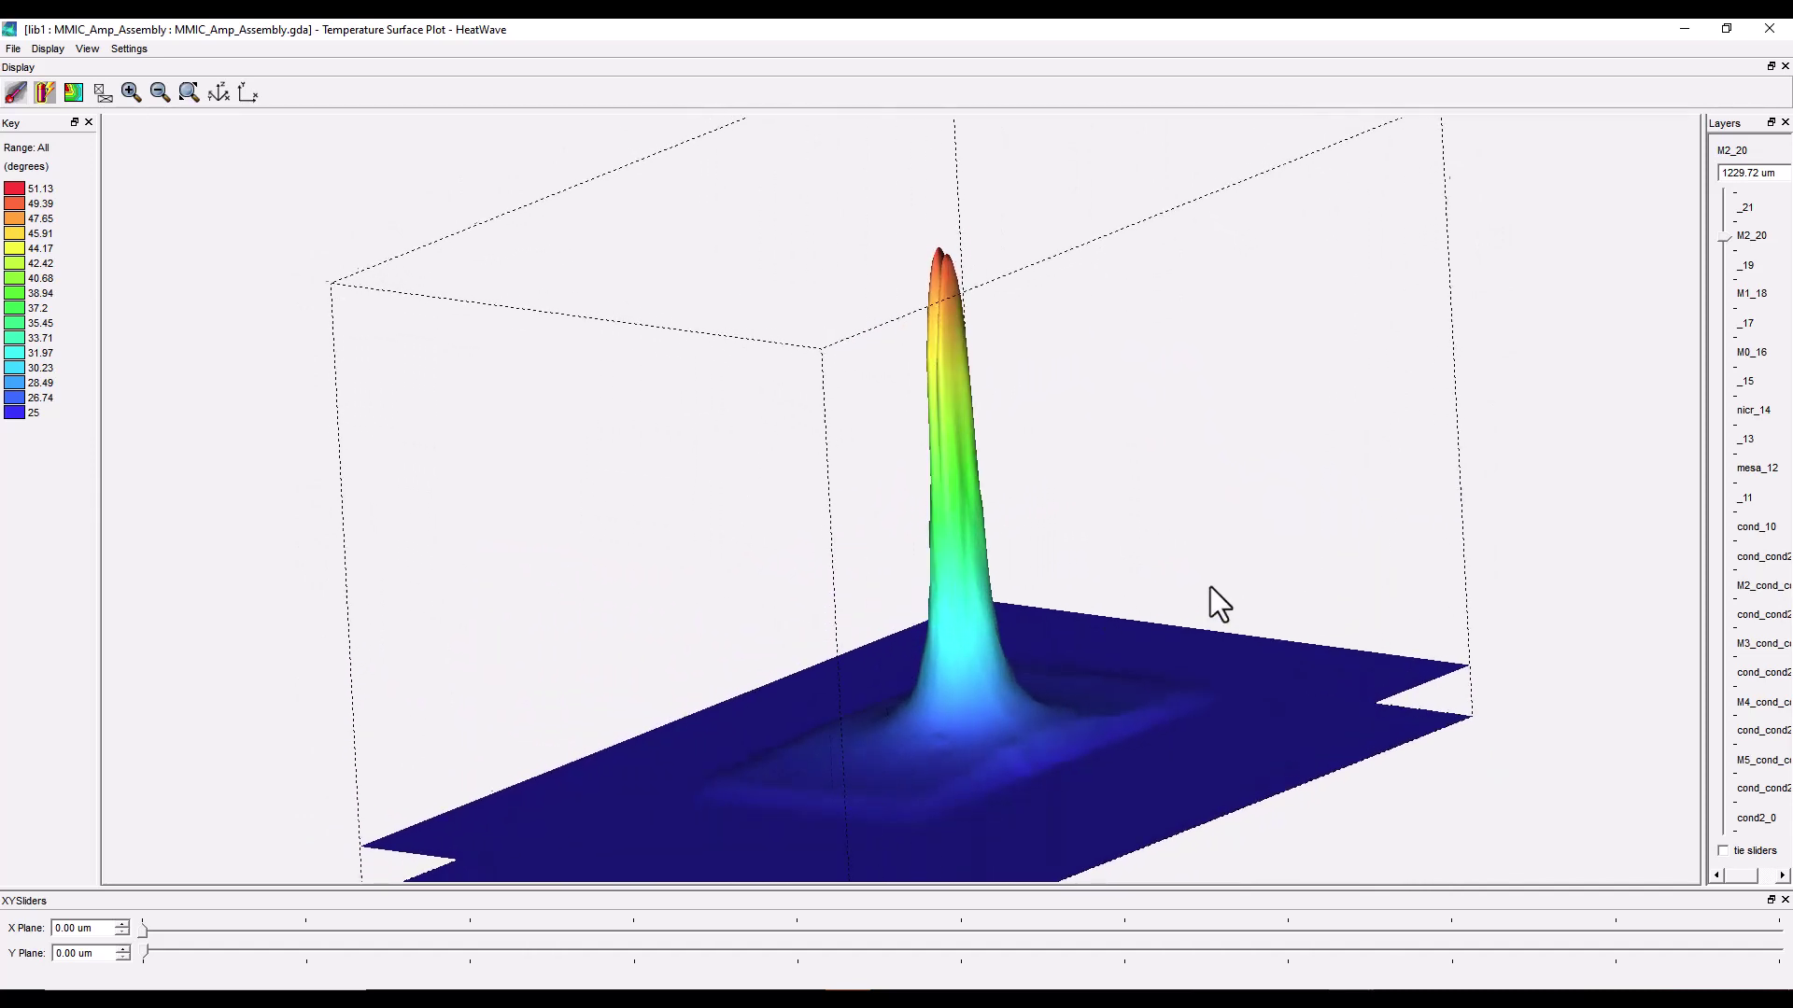
drag(1213, 600, 962, 264)
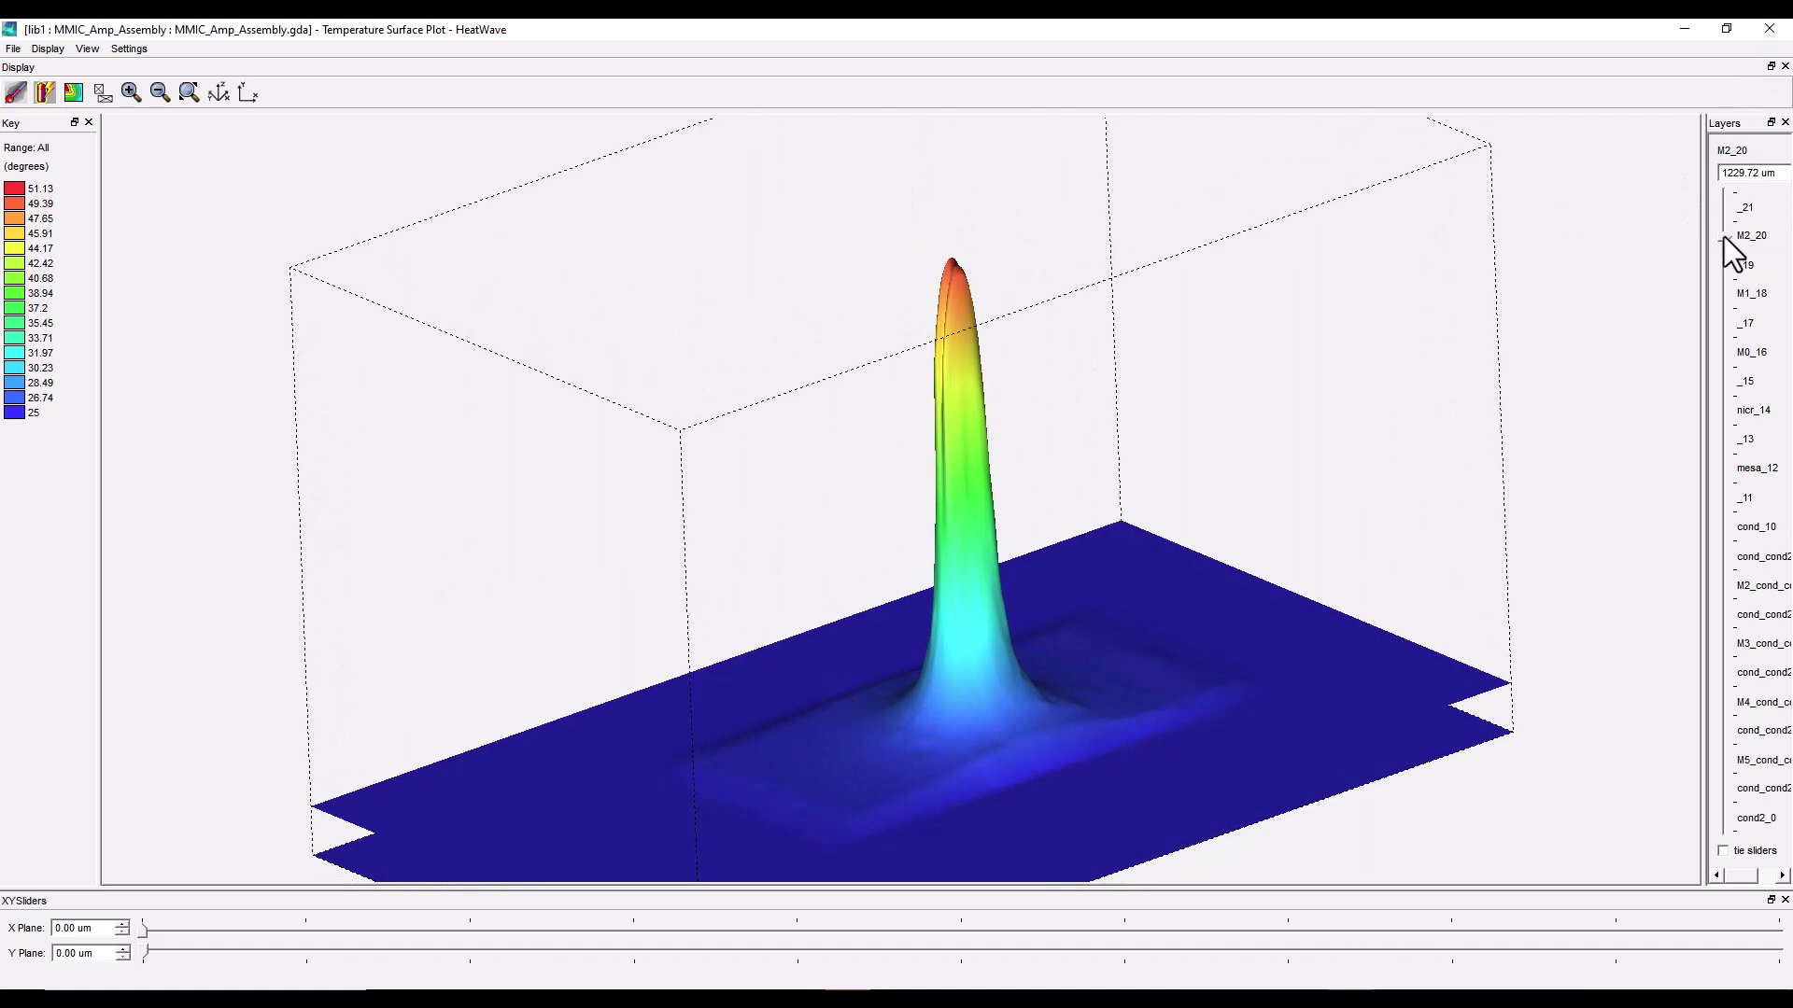
click(1731, 526)
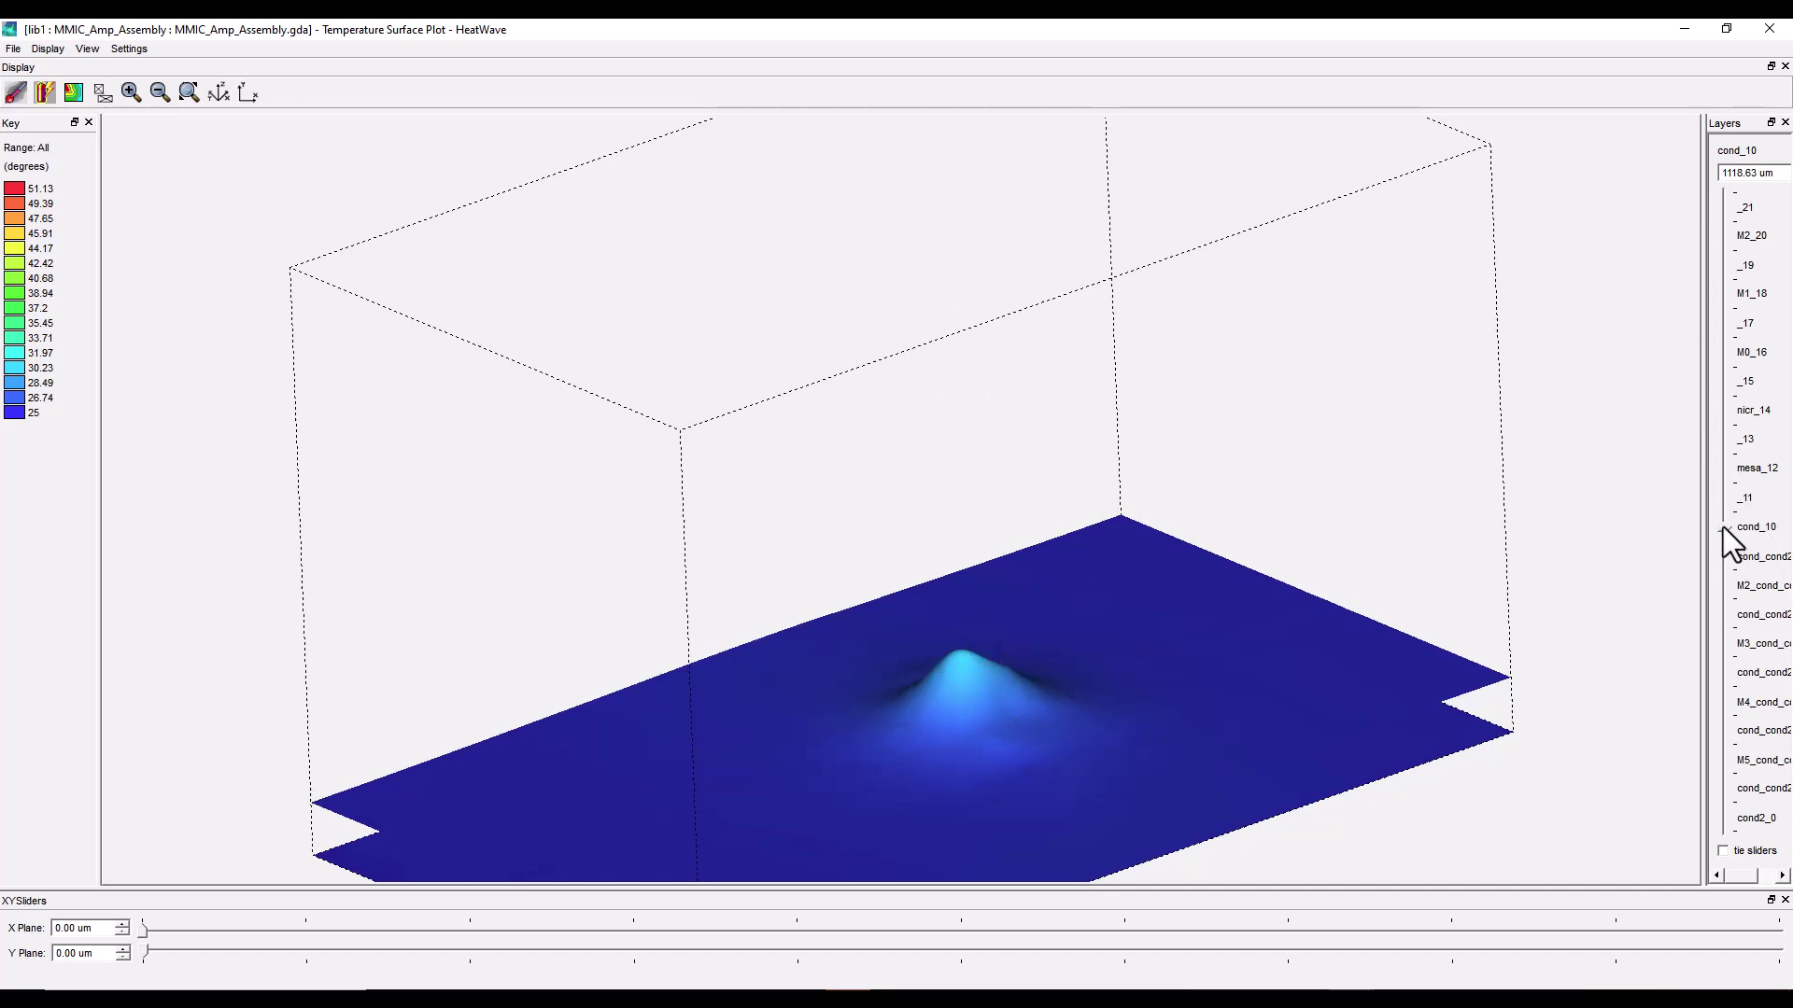
drag(1722, 527, 1723, 323)
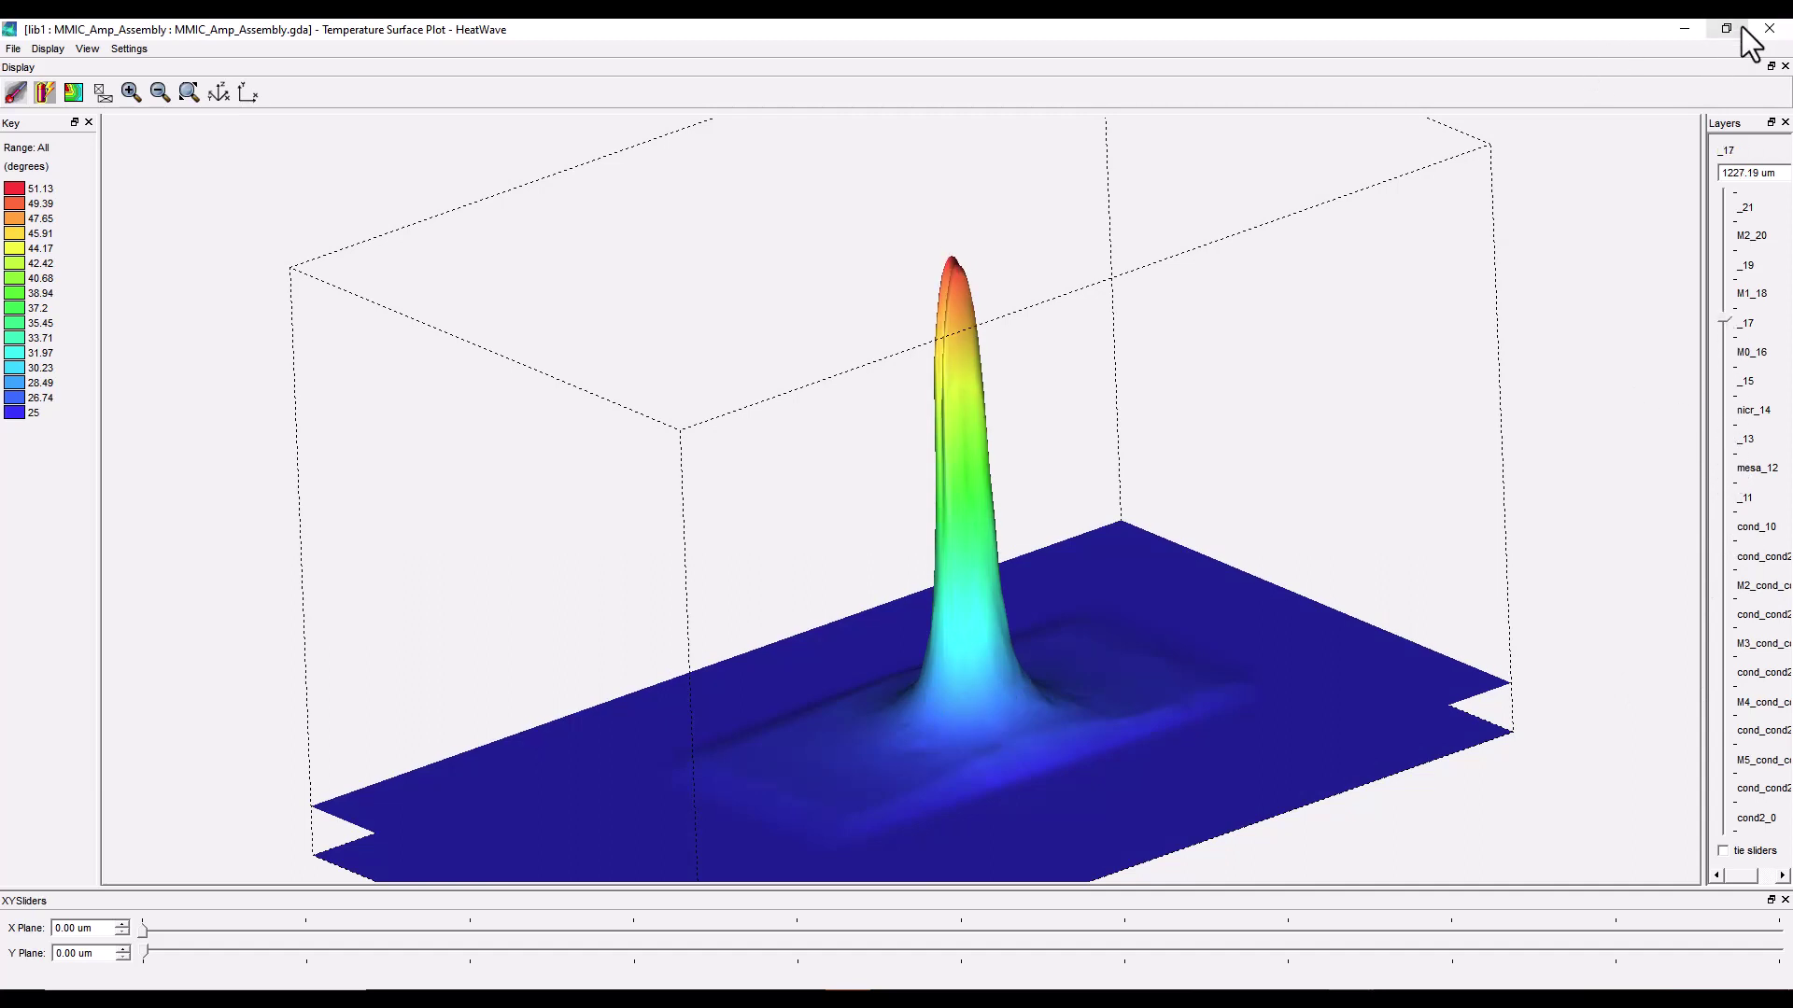
click(1770, 29)
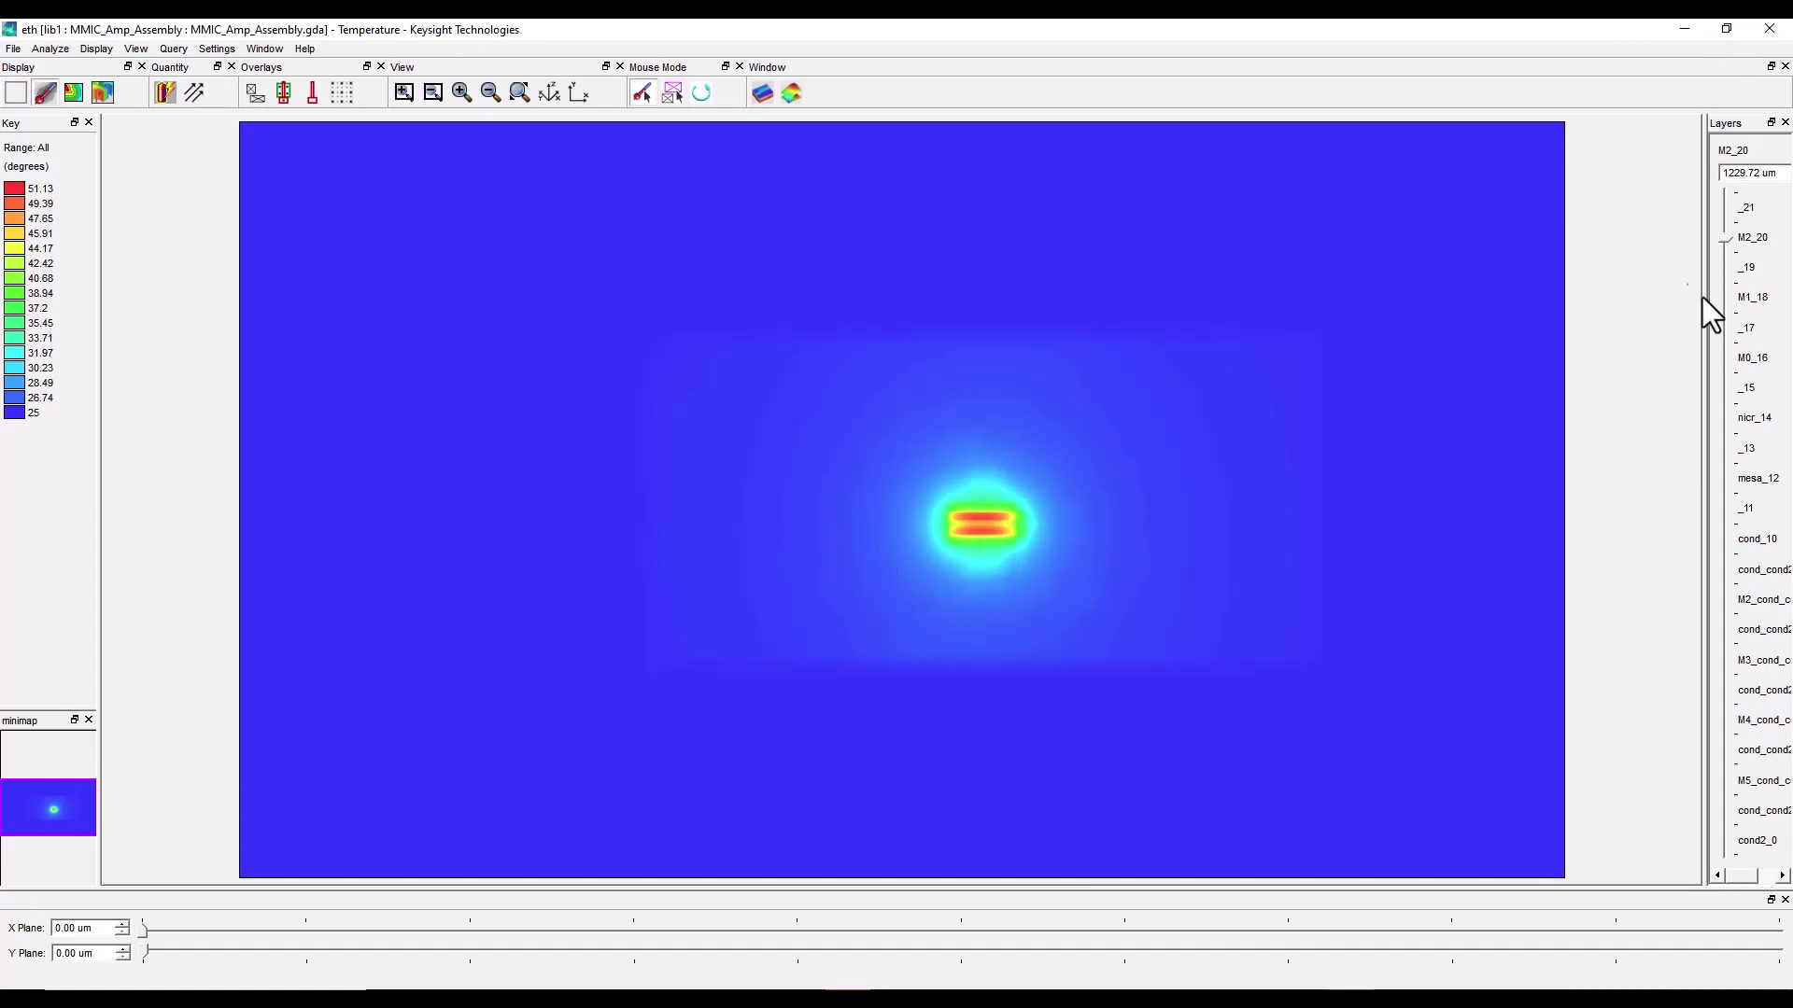
Move the Layers slider to cond_10 (1120.50 um) and probe the hot spot at 29.689 degrees.
drag(1723, 241, 1726, 539)
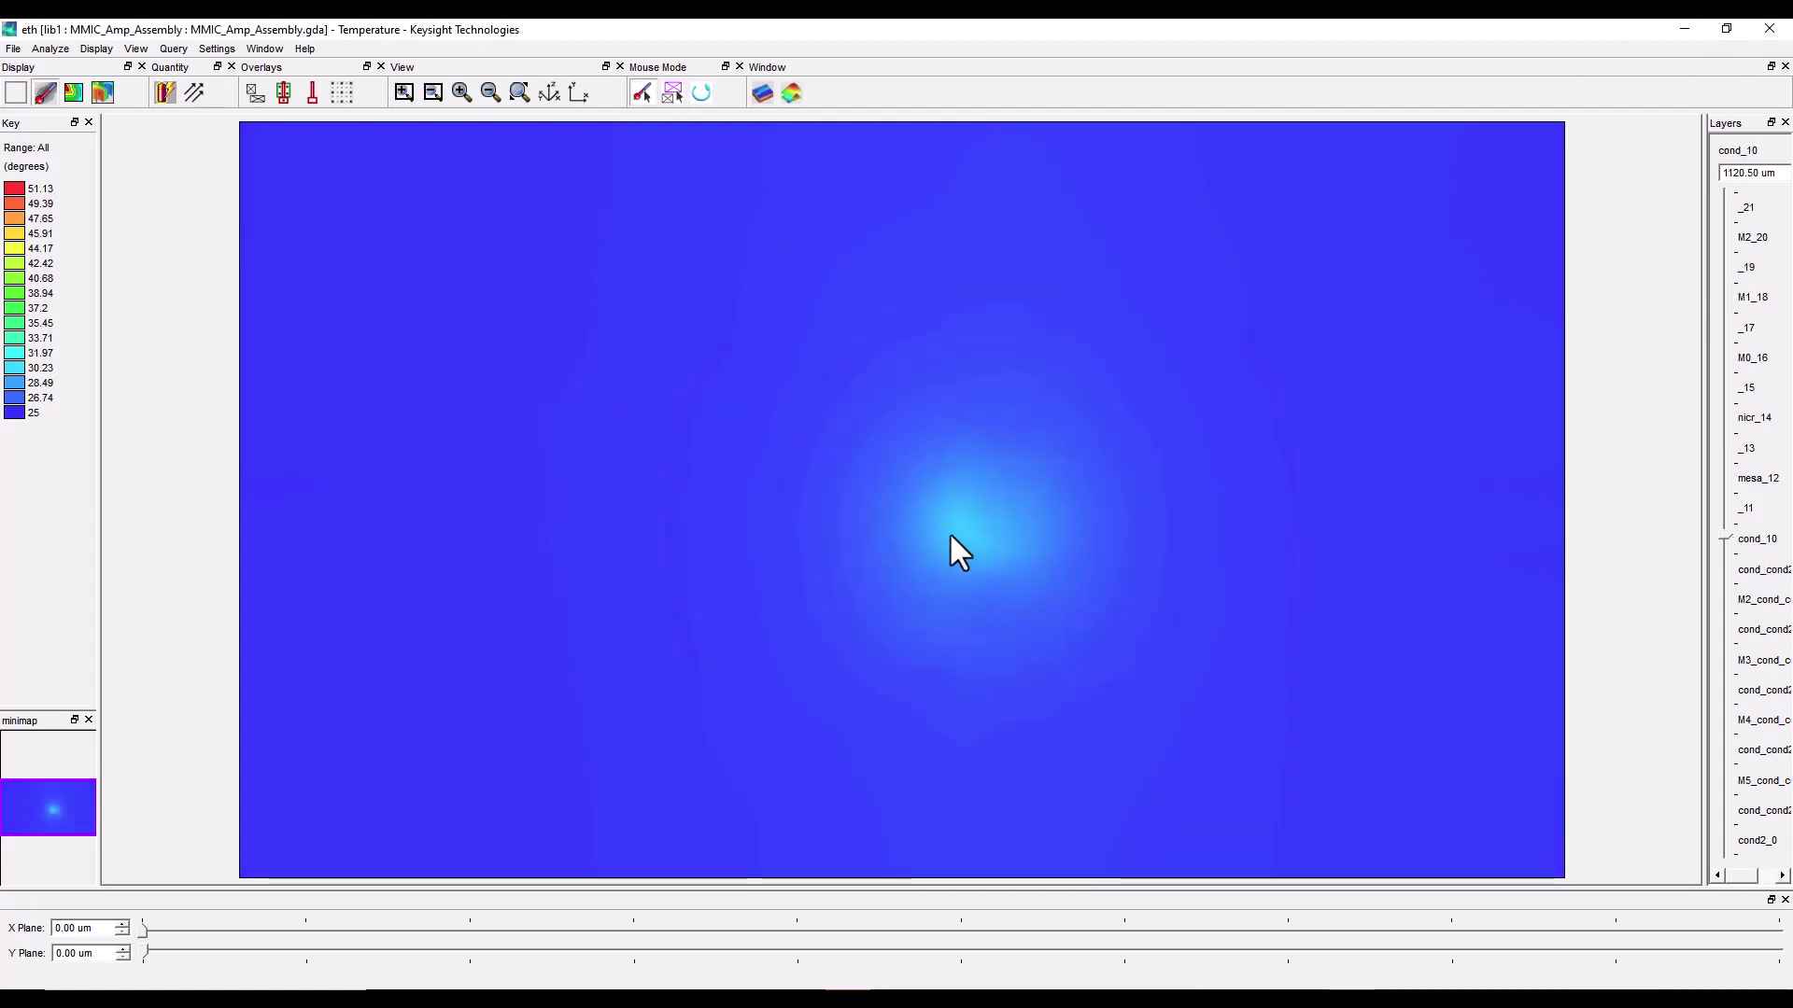
click(961, 528)
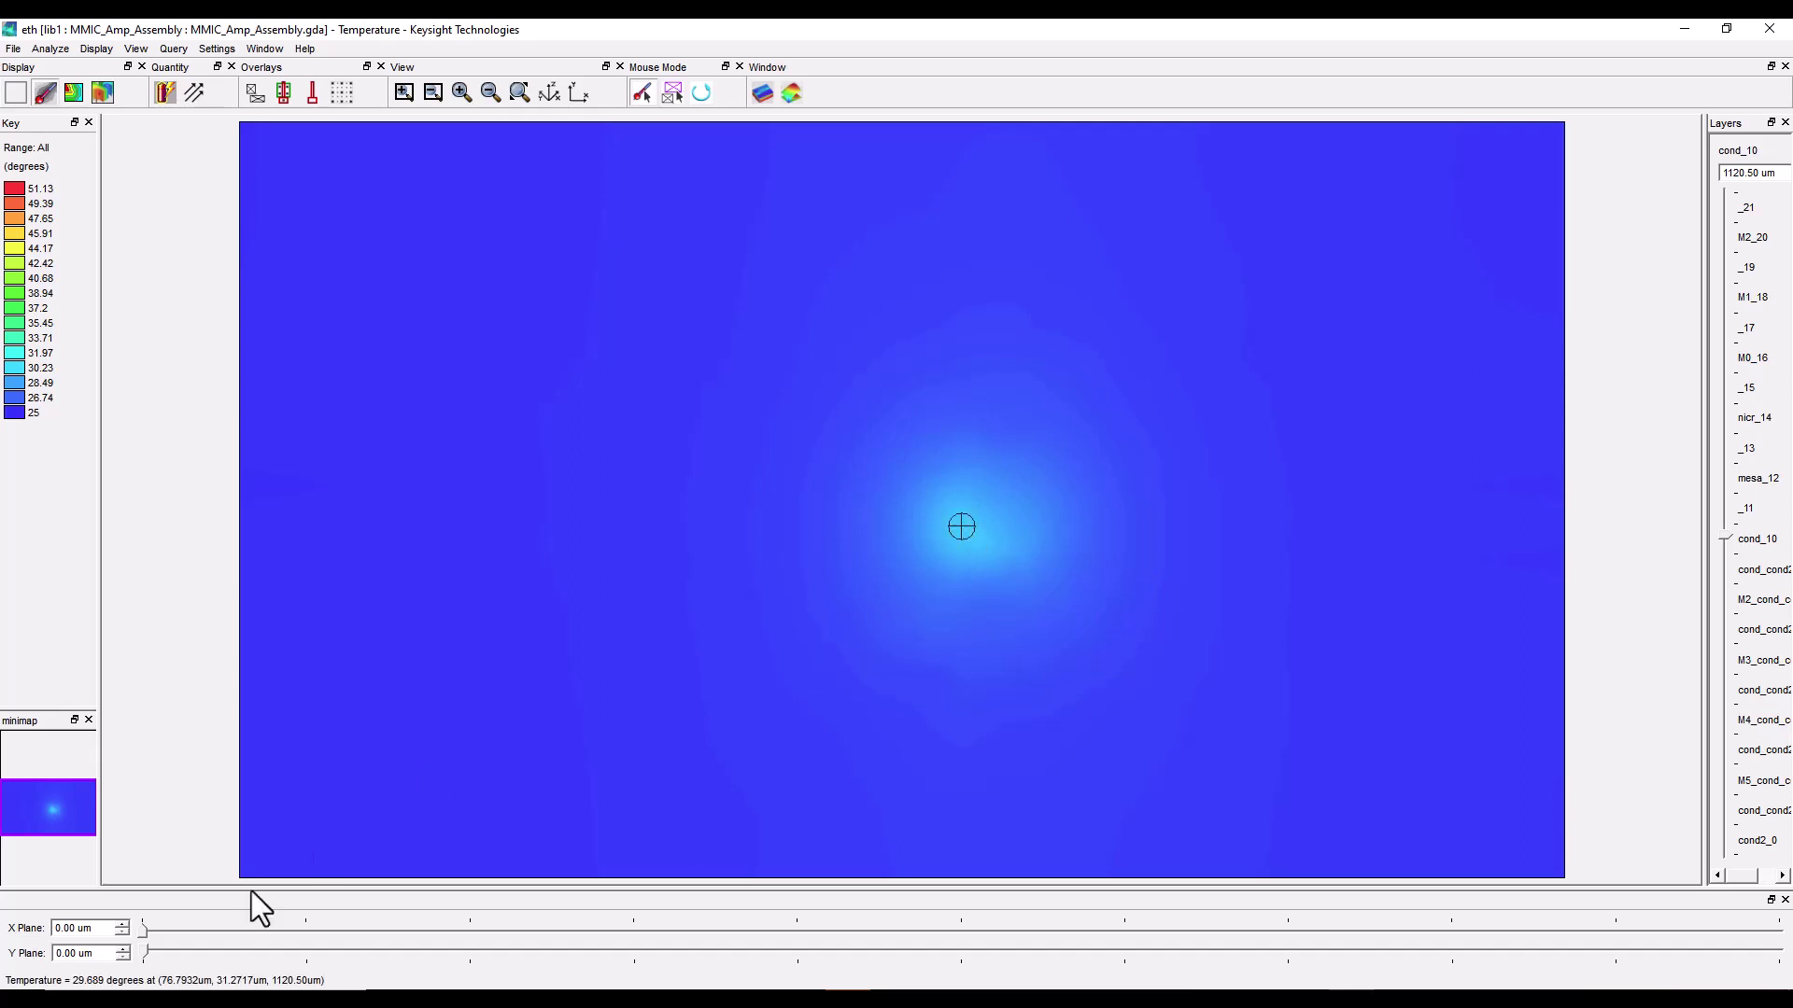